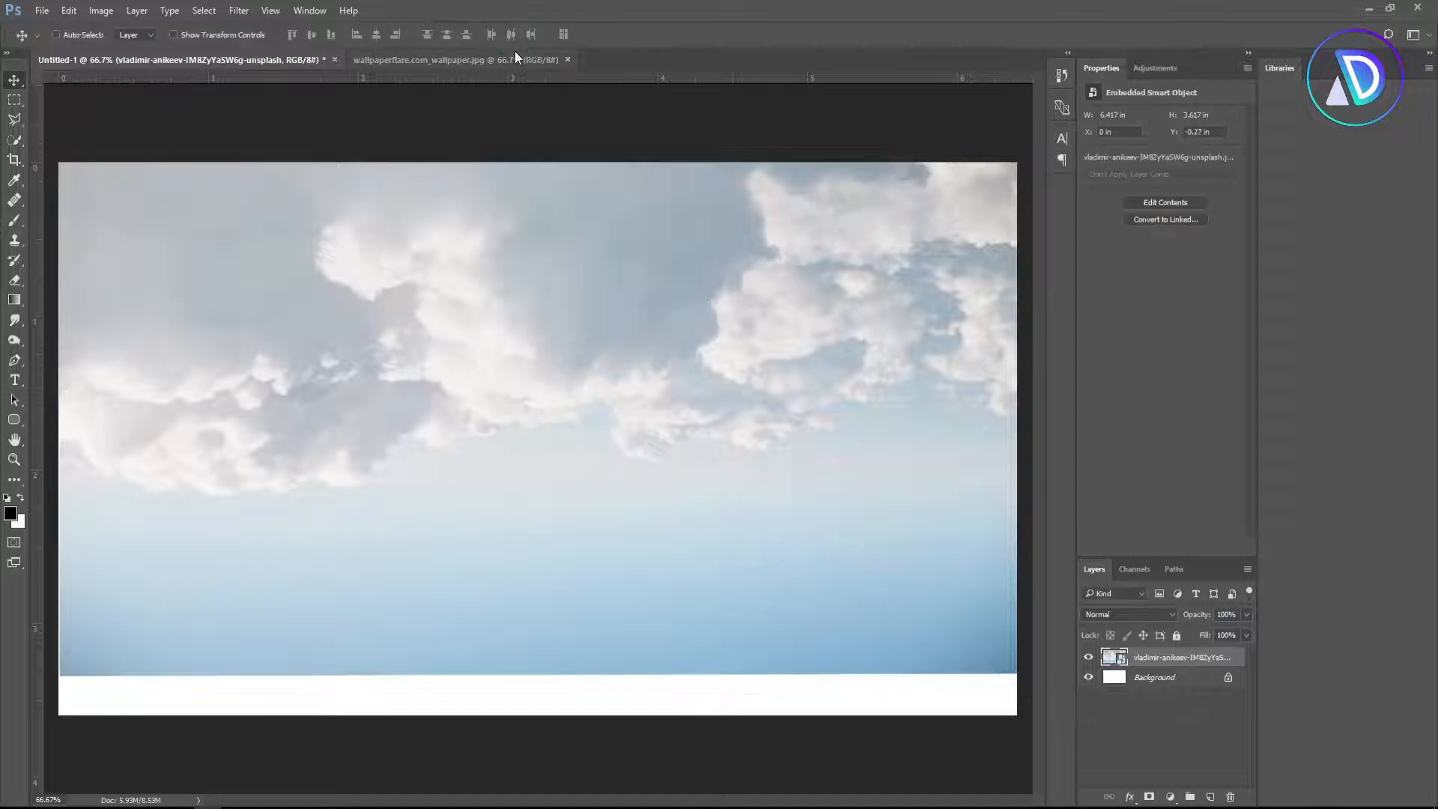
Place the uZZw2vh8eqY-unsplash cloud photo into the sky composition and flip it horizontally
click(229, 793)
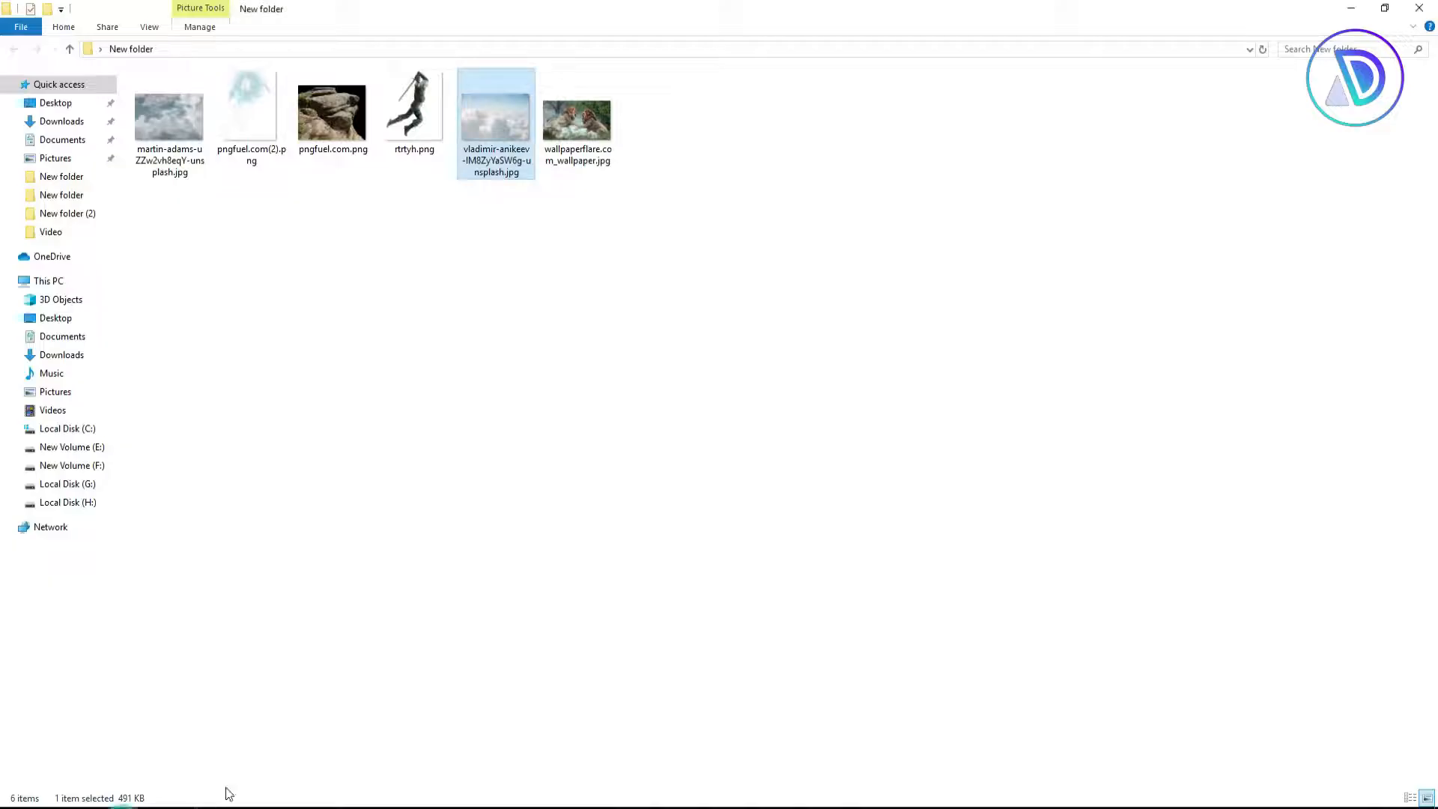
drag(209, 173, 355, 656)
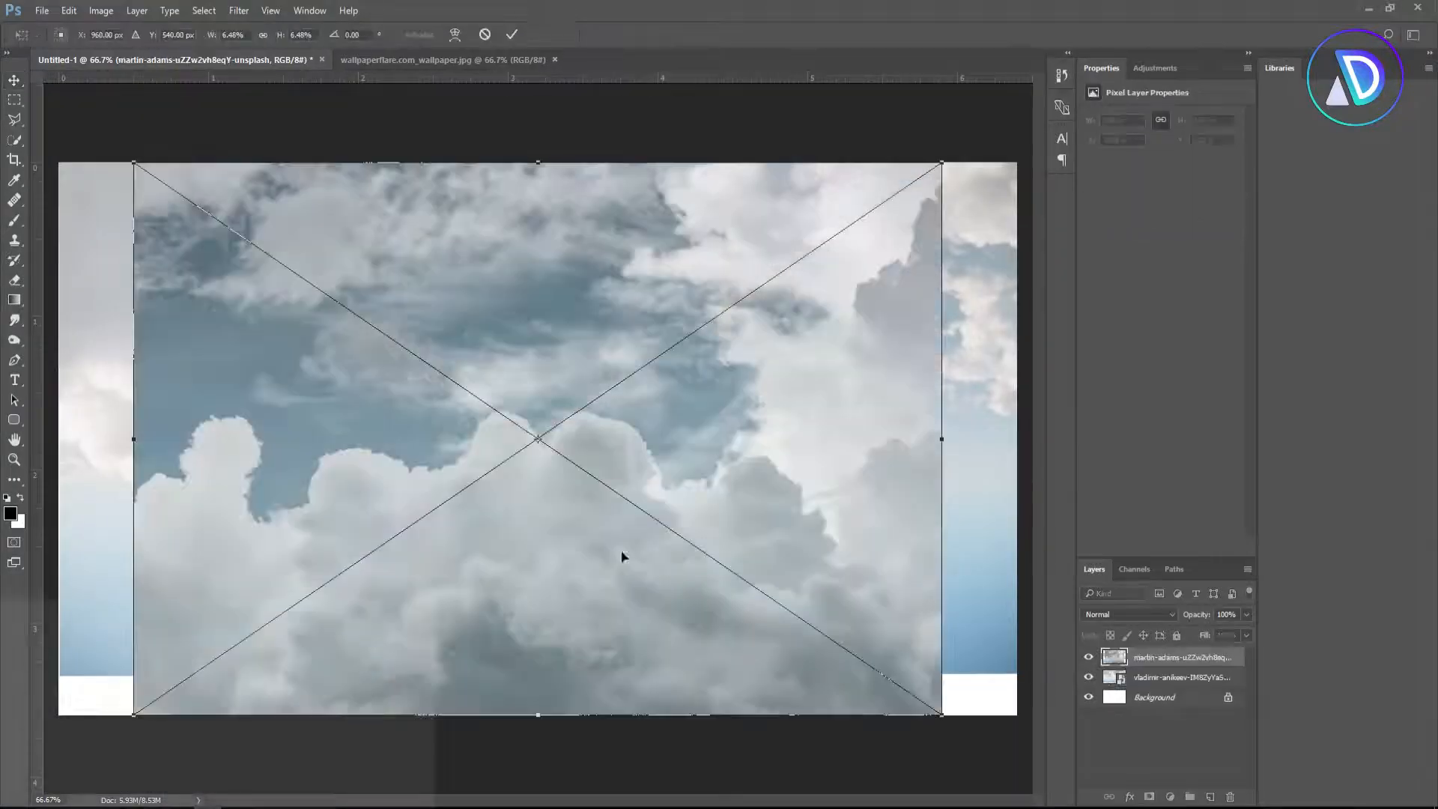
right_click(725, 429)
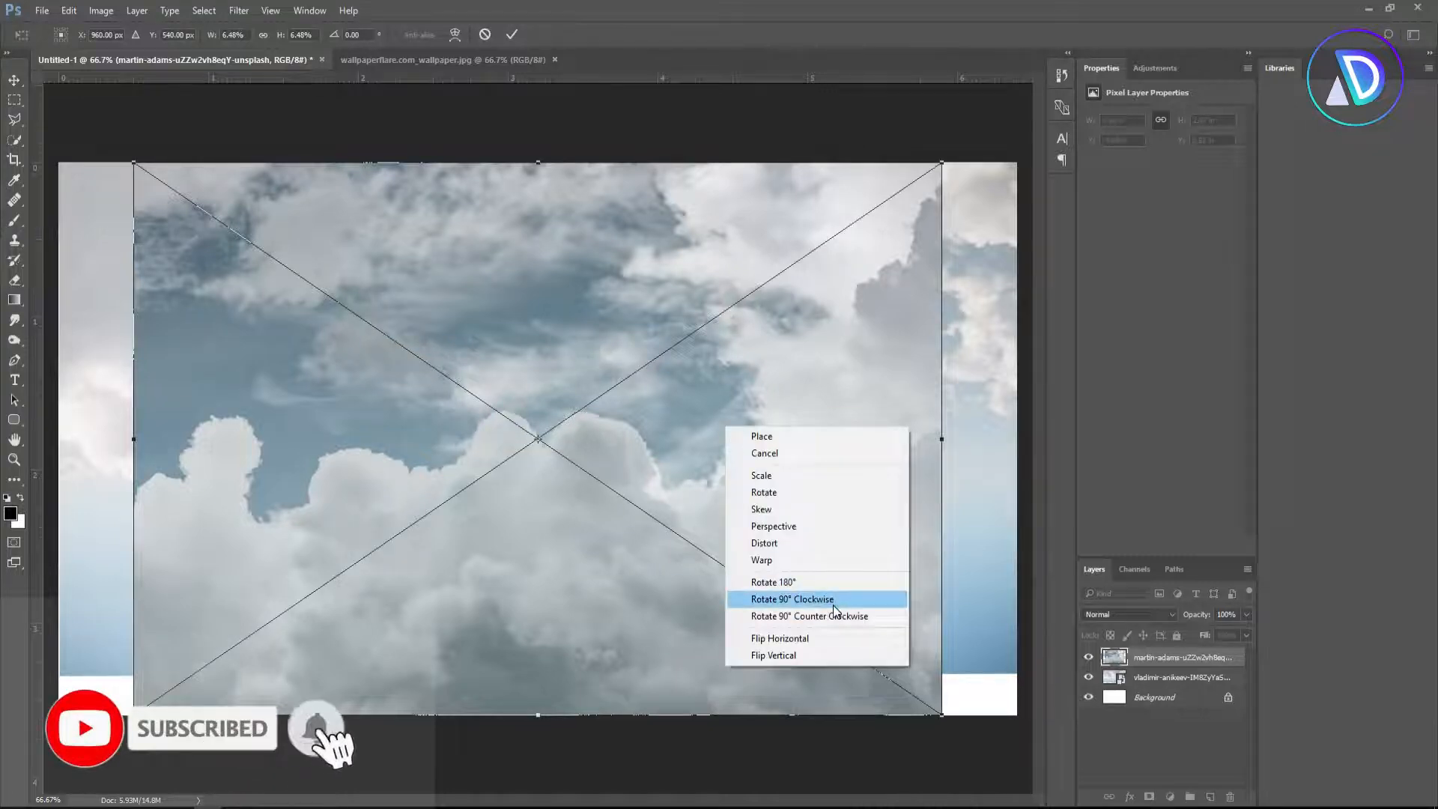
click(826, 637)
Stretch the placed cloud photo to the canvas width, shift it downward, rotate it about 4.3° clockwise and commit the transform
drag(939, 442, 1046, 421)
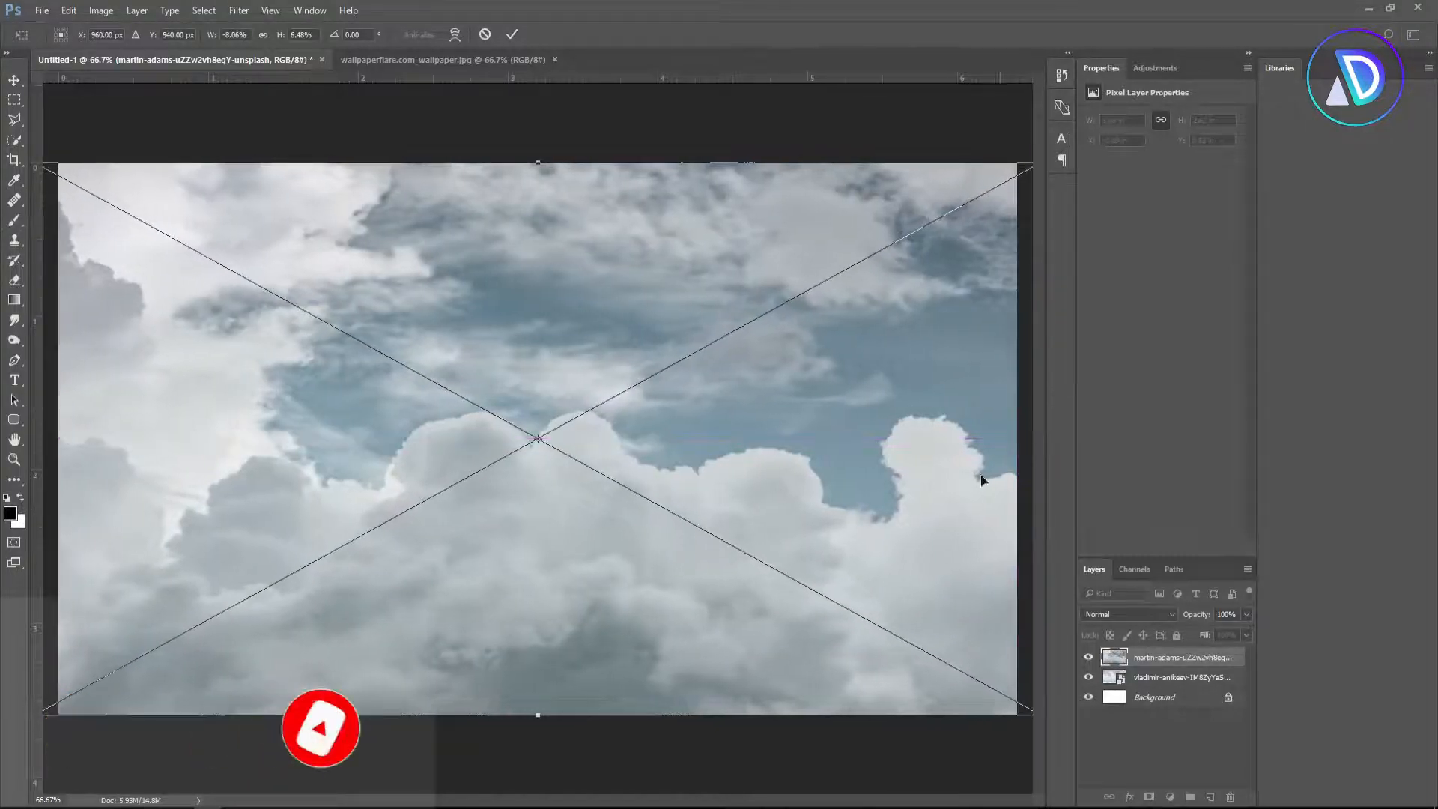
drag(921, 452, 902, 524)
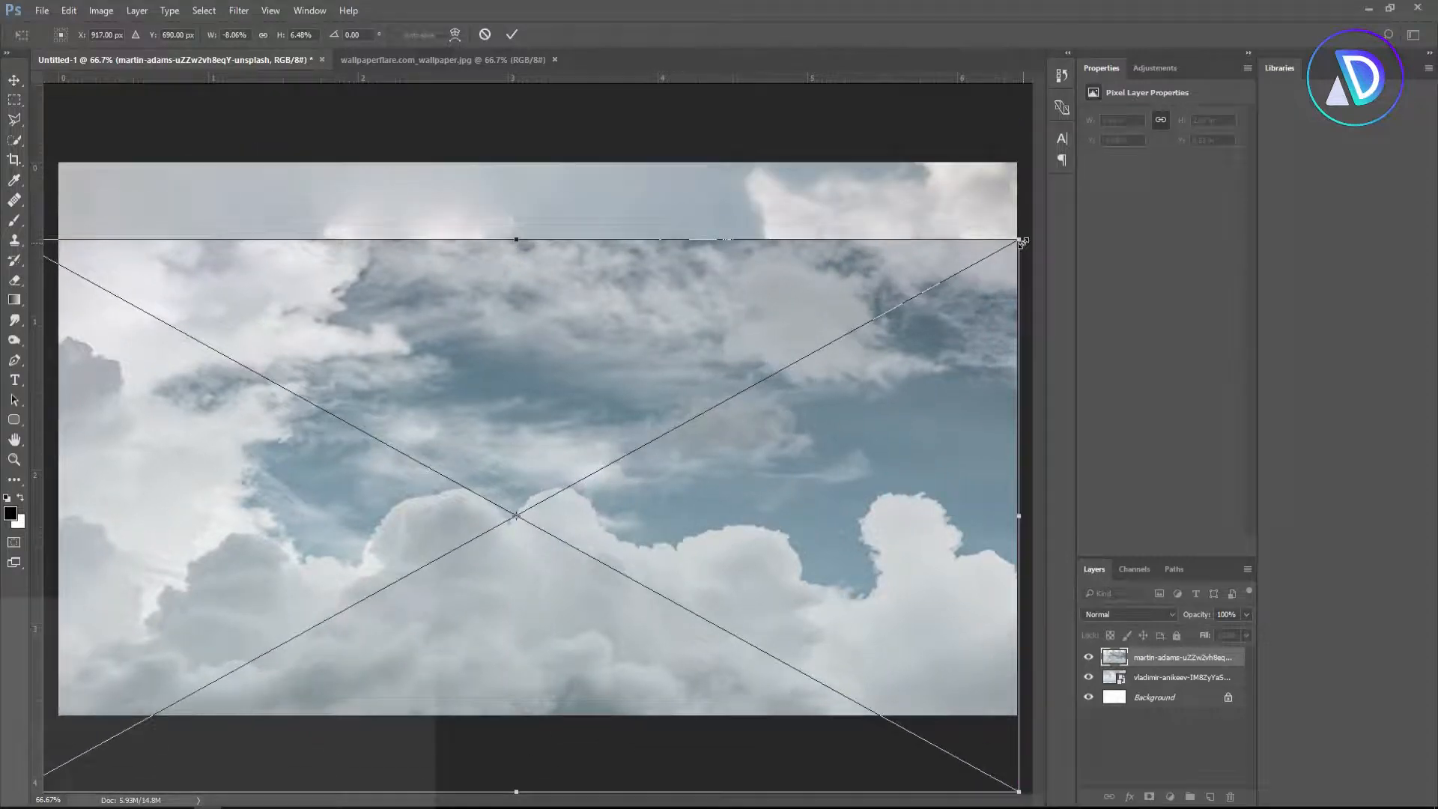
drag(1026, 232, 1043, 273)
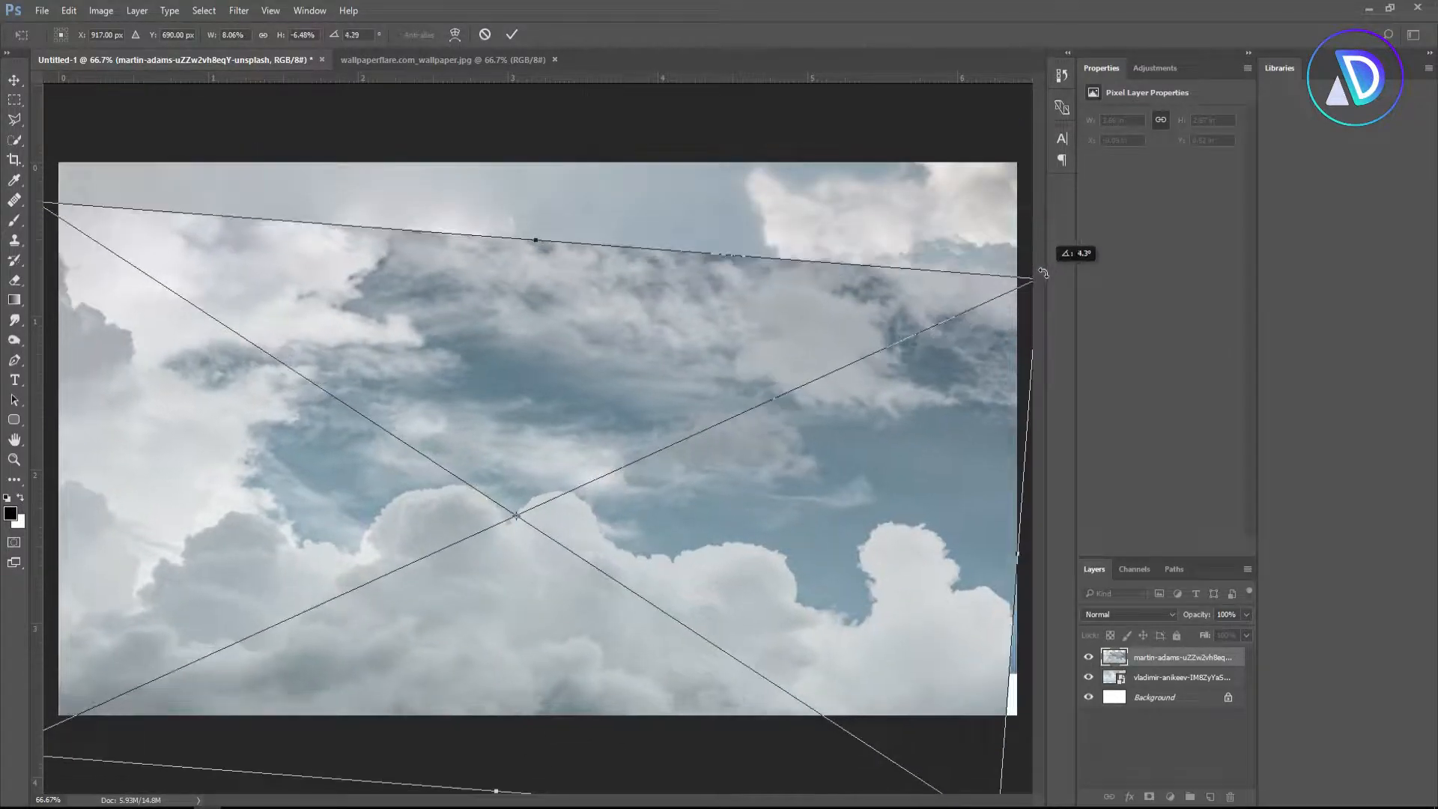
drag(840, 594, 870, 593)
click(512, 35)
Add a layer mask to the placed clouds and paint out their upper sky in black with the Brush at 100% opacity
click(1149, 798)
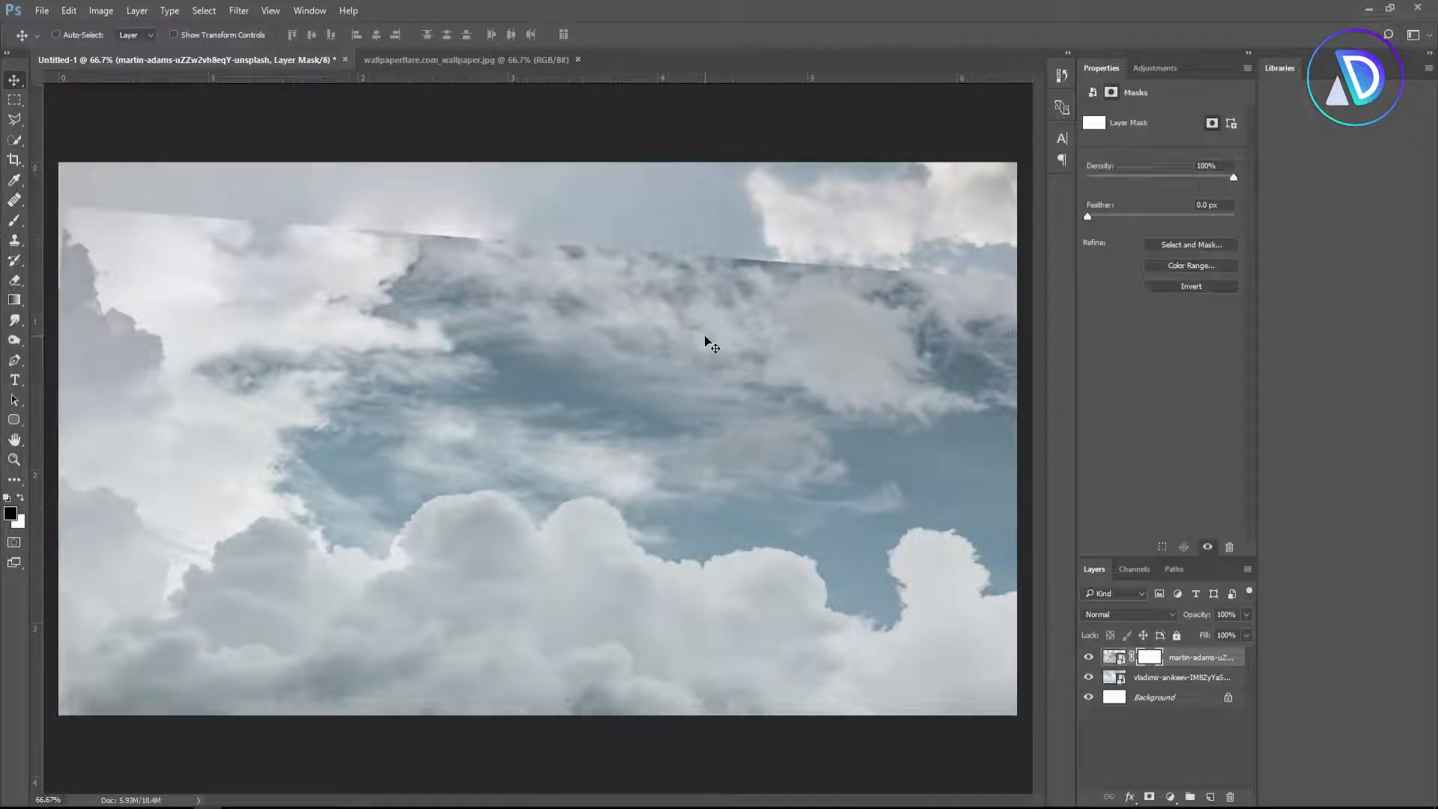
key(b)
click(474, 297)
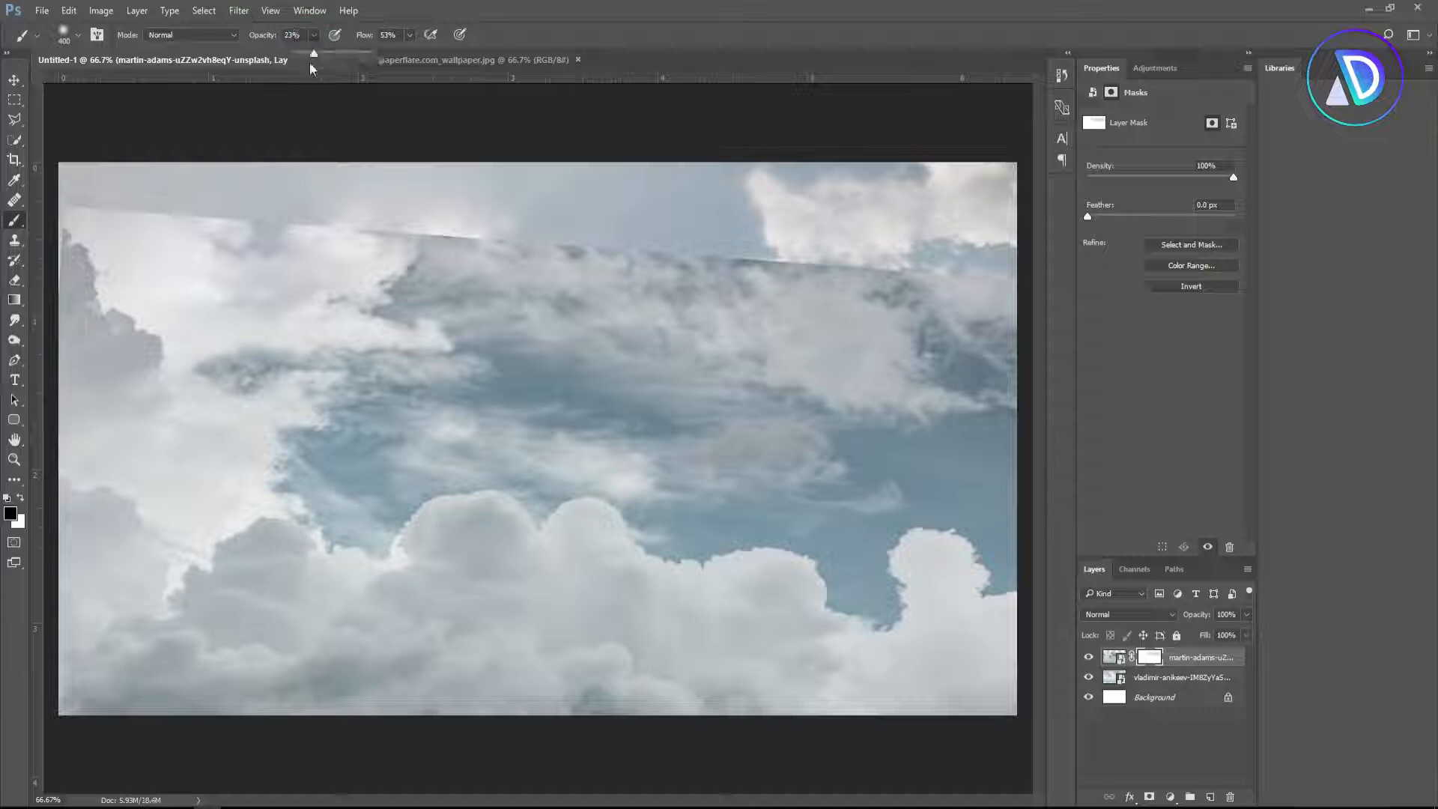
mouse_move(376, 61)
mouse_down()
mouse_move(404, 34)
mouse_move(441, 54)
mouse_up()
mouse_move(375, 241)
mouse_down()
mouse_move(1013, 260)
mouse_move(965, 385)
mouse_move(831, 381)
mouse_move(563, 350)
mouse_move(163, 170)
mouse_move(166, 218)
mouse_move(285, 328)
mouse_move(297, 396)
mouse_move(362, 414)
mouse_move(335, 438)
mouse_move(957, 432)
mouse_move(1020, 454)
mouse_move(1039, 522)
mouse_up()
Mask out the remaining sky and hard edges along the lower cloud tops with a 150 px soft brush
key(bracketleft)
key(bracketleft)
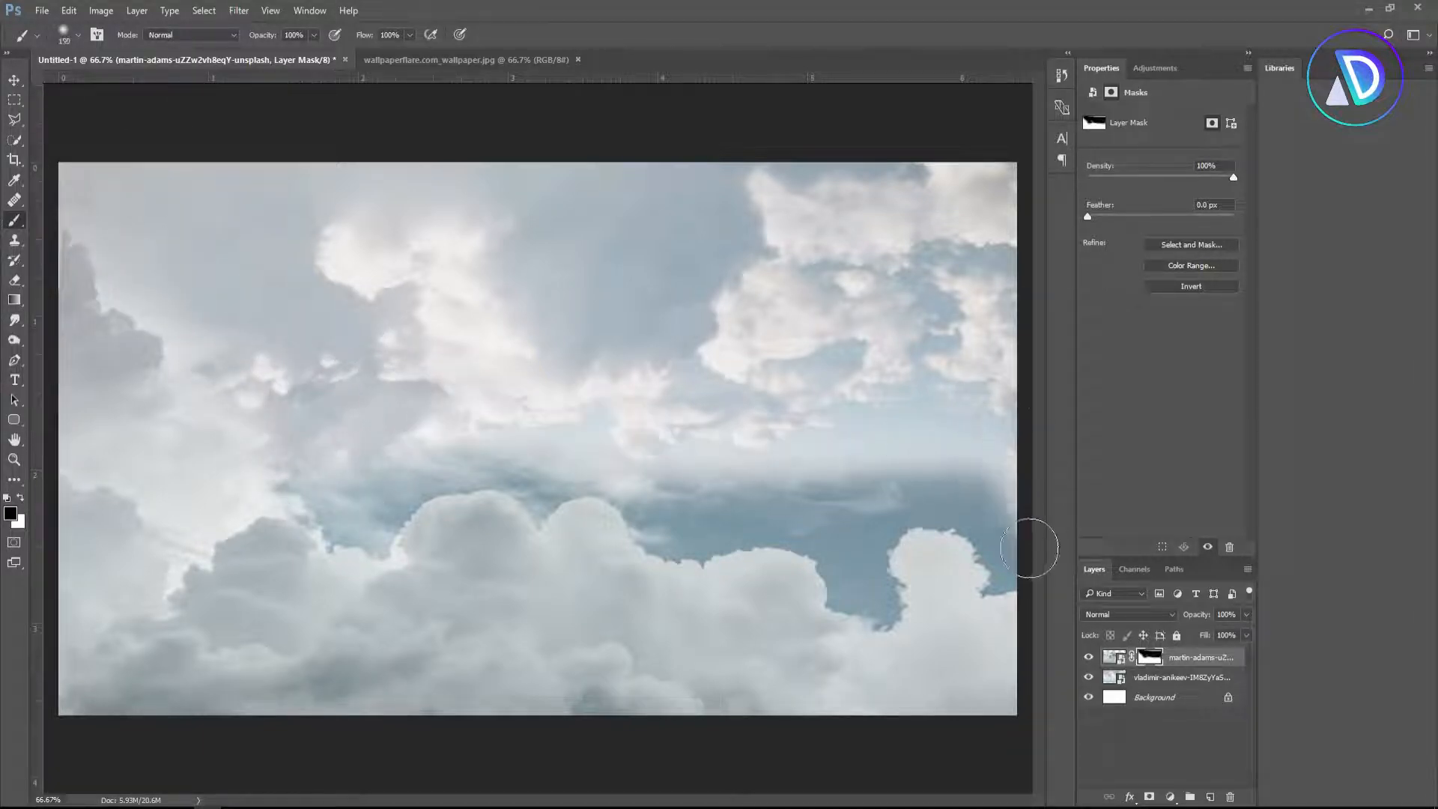
mouse_move(998, 579)
mouse_down()
mouse_move(988, 492)
mouse_move(878, 454)
mouse_move(849, 492)
mouse_move(953, 494)
mouse_move(980, 553)
mouse_move(951, 518)
mouse_move(900, 512)
mouse_move(875, 554)
mouse_move(868, 602)
mouse_move(884, 605)
mouse_move(813, 554)
mouse_move(819, 533)
mouse_move(852, 550)
mouse_move(847, 508)
mouse_move(831, 532)
mouse_move(825, 506)
mouse_move(766, 504)
mouse_move(814, 523)
mouse_move(673, 518)
mouse_move(692, 527)
mouse_move(734, 525)
mouse_move(663, 522)
mouse_move(611, 478)
mouse_move(544, 491)
mouse_move(453, 476)
mouse_move(404, 480)
mouse_move(379, 533)
mouse_move(327, 517)
mouse_move(312, 472)
mouse_move(1020, 479)
mouse_up()
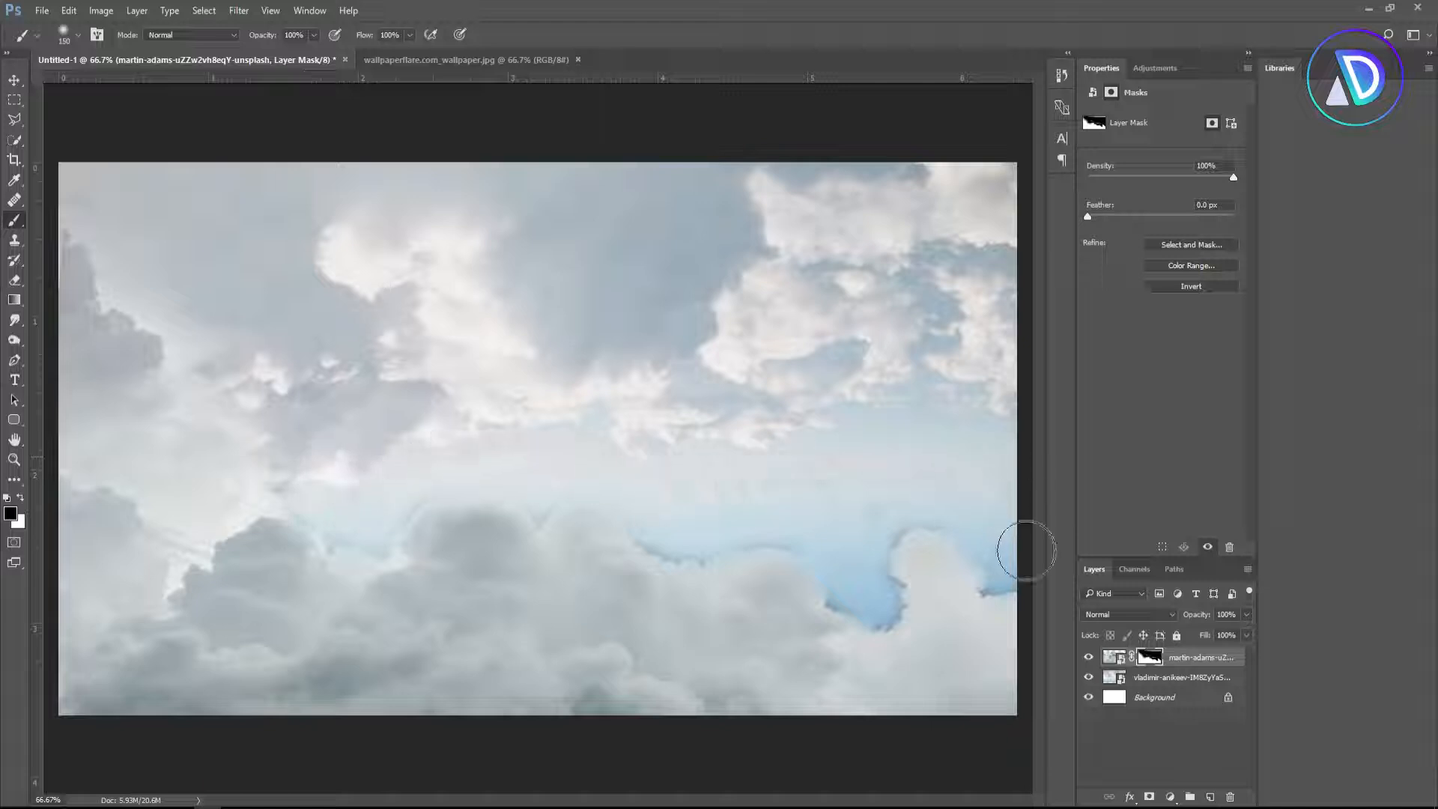
drag(269, 461, 313, 468)
mouse_move(393, 511)
mouse_down()
mouse_move(449, 466)
mouse_move(524, 468)
mouse_move(530, 489)
mouse_move(682, 530)
mouse_move(636, 515)
mouse_up()
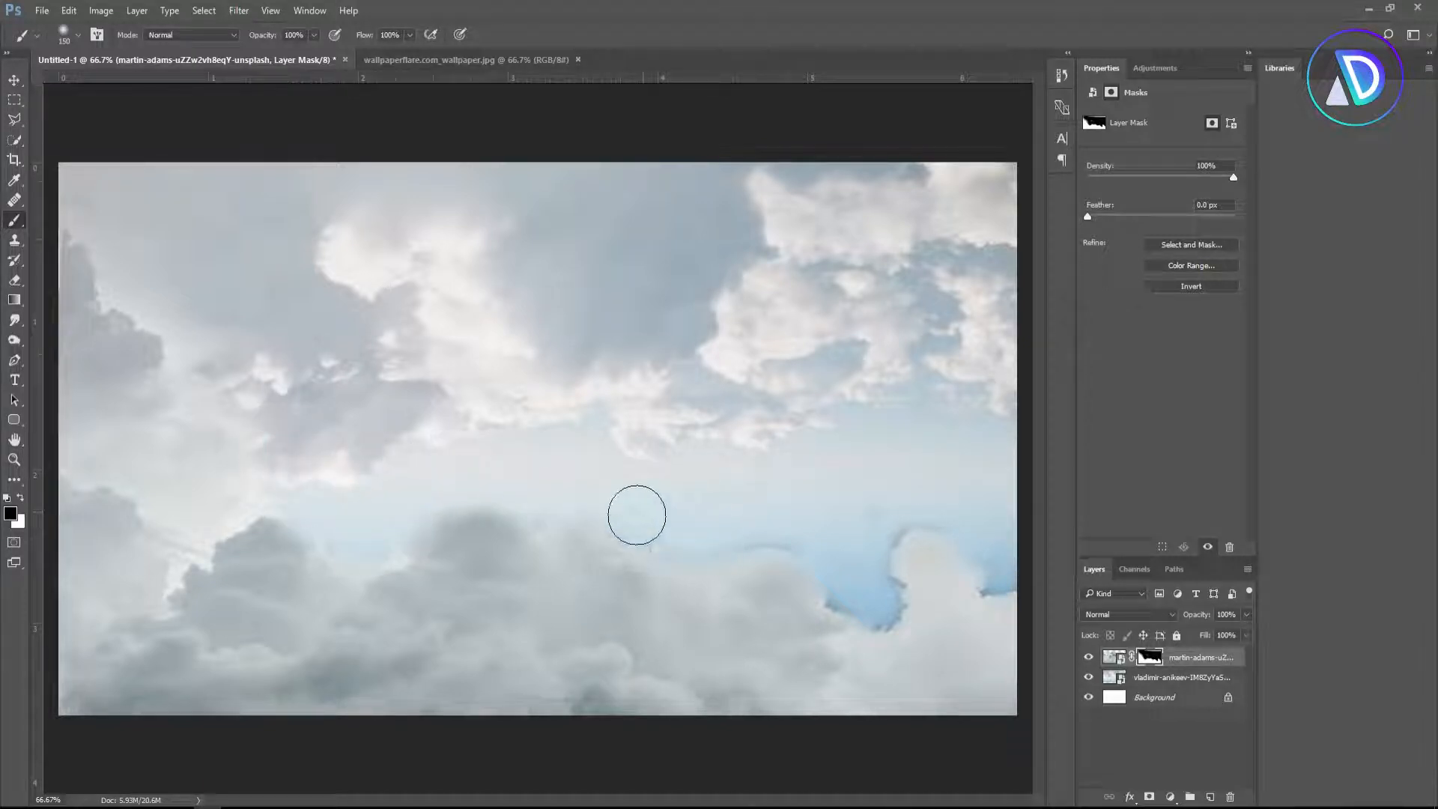
mouse_move(724, 535)
mouse_down()
mouse_move(815, 552)
mouse_move(888, 597)
mouse_move(885, 561)
mouse_move(876, 597)
mouse_move(780, 527)
mouse_up()
click(15, 81)
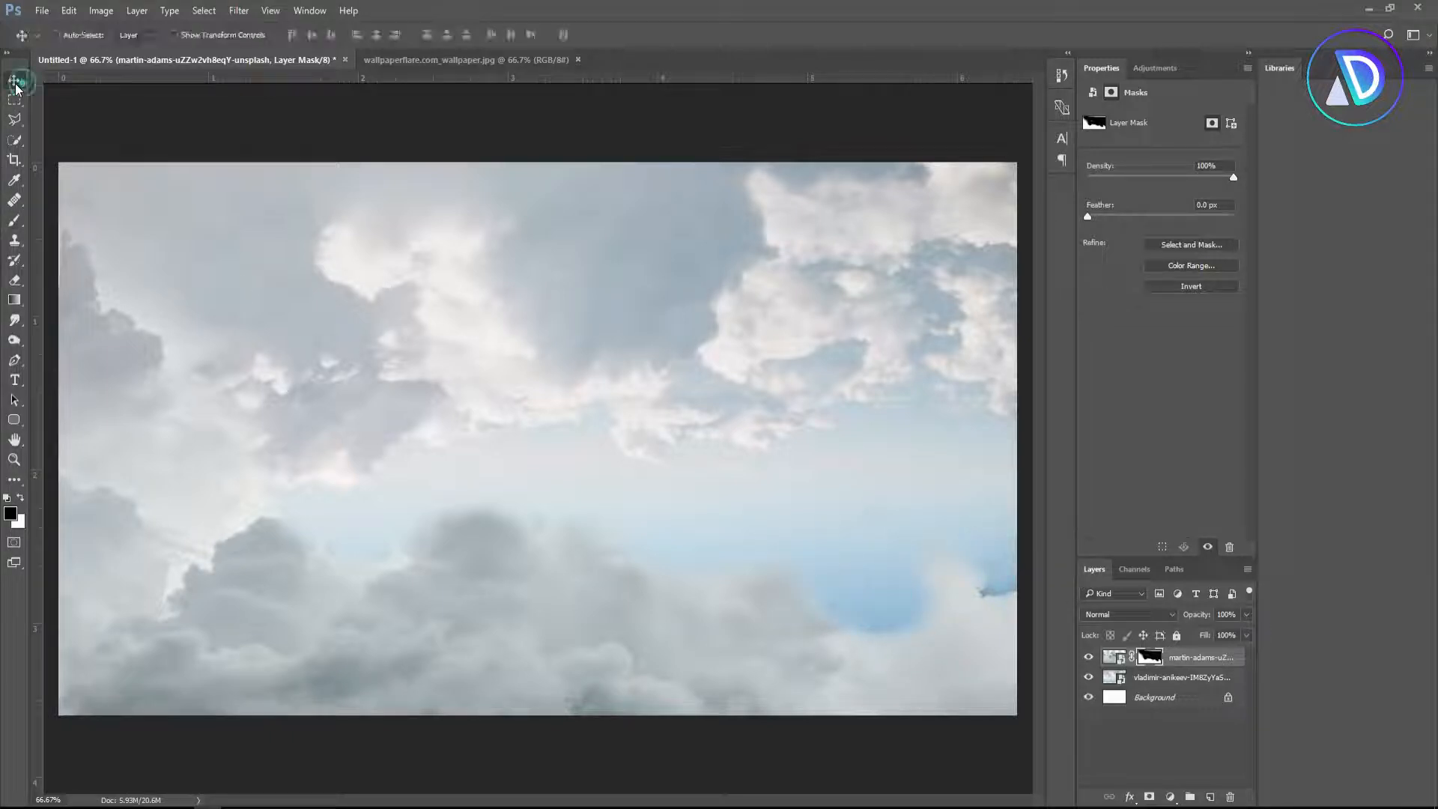
Add a Curves adjustment lowering the white point output to 220 and darkening the midtones to input 160, output 122
click(1170, 798)
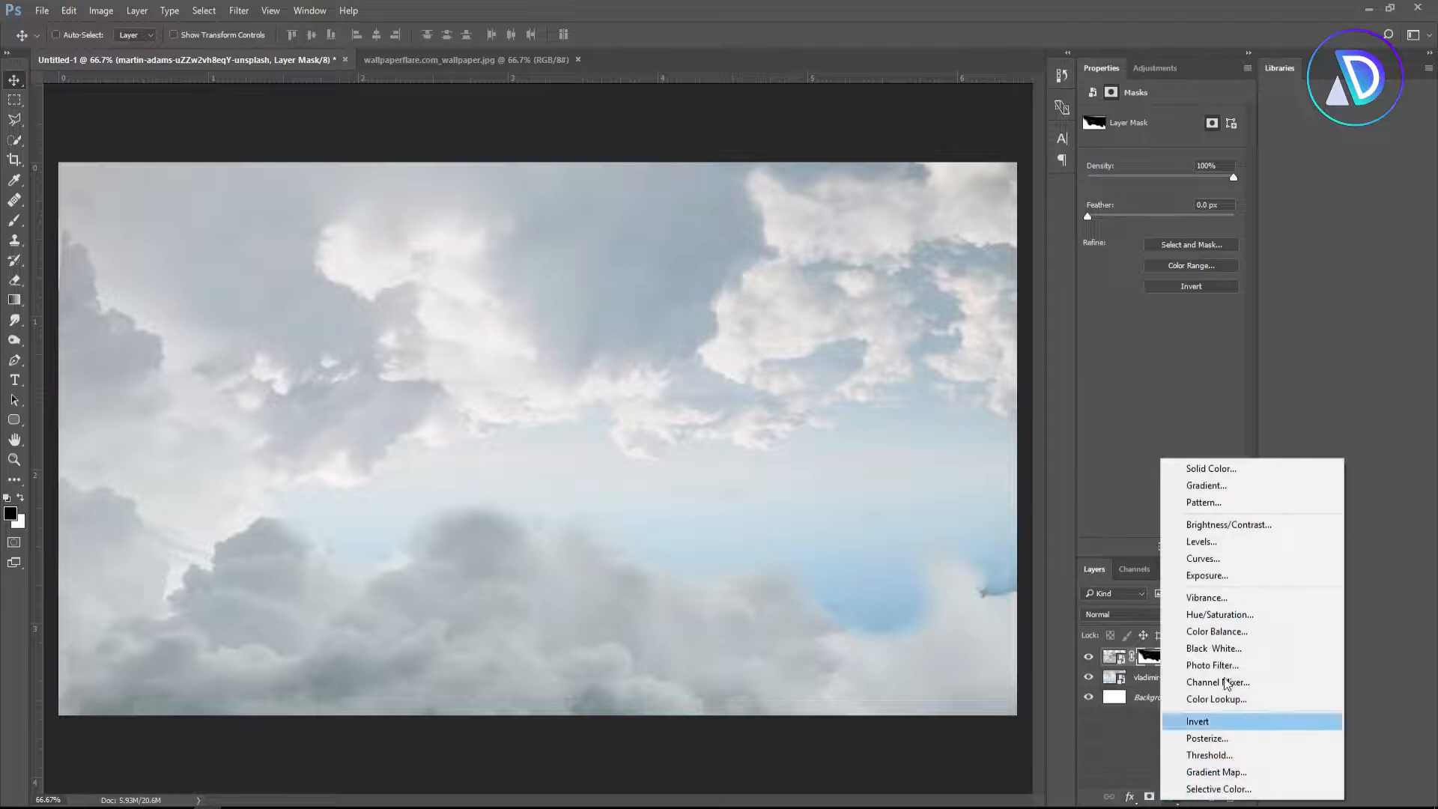
click(1248, 557)
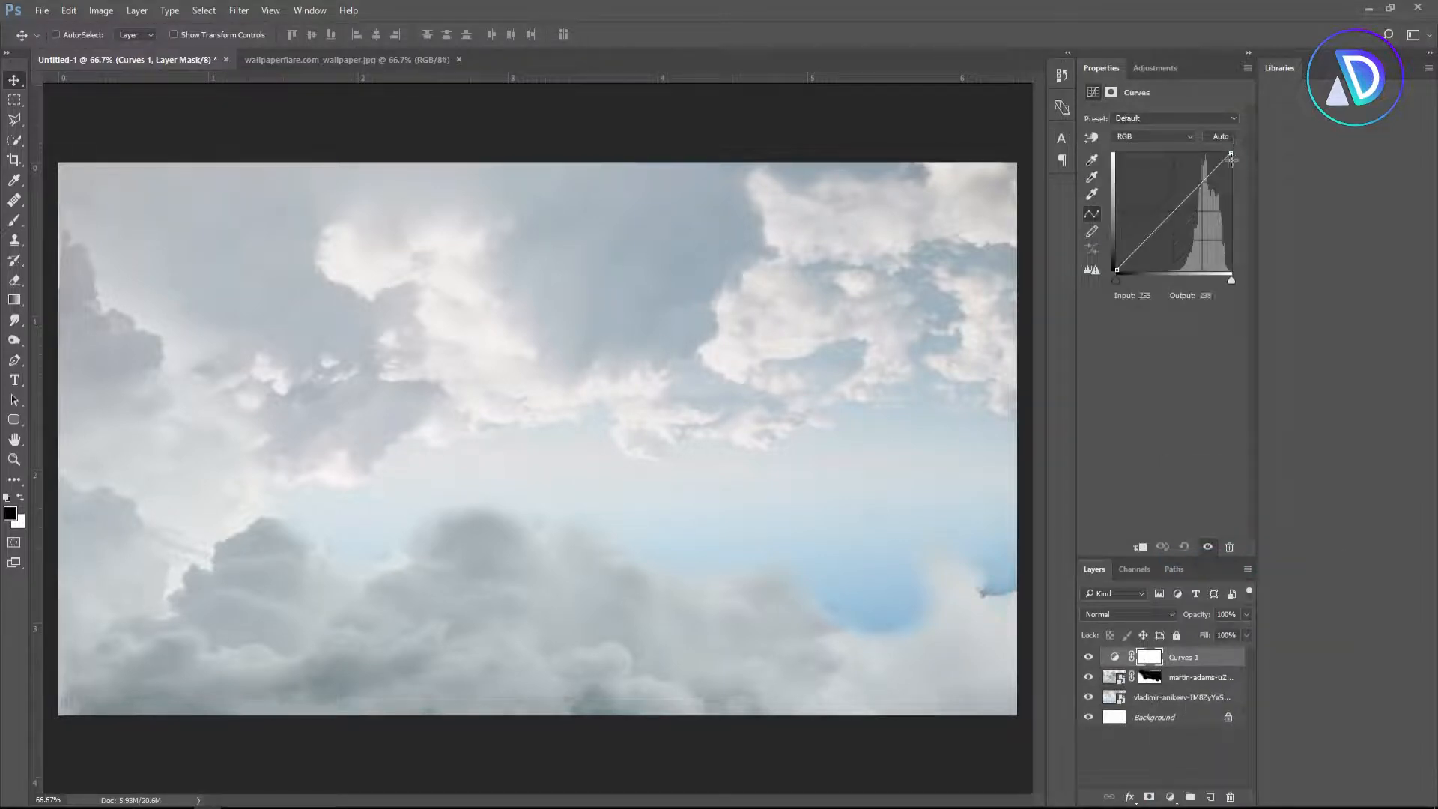
drag(1231, 159, 1241, 171)
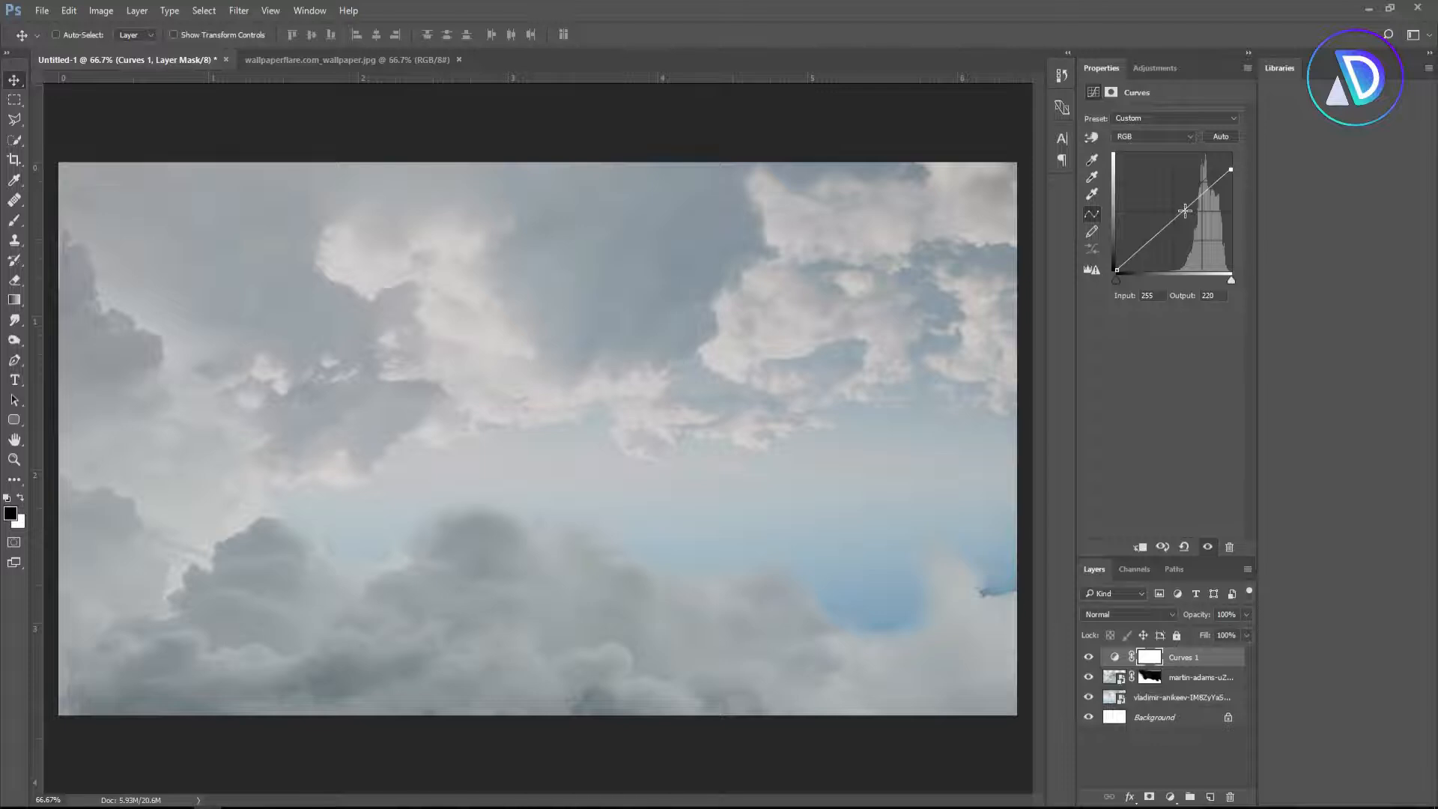
drag(1184, 210, 1187, 214)
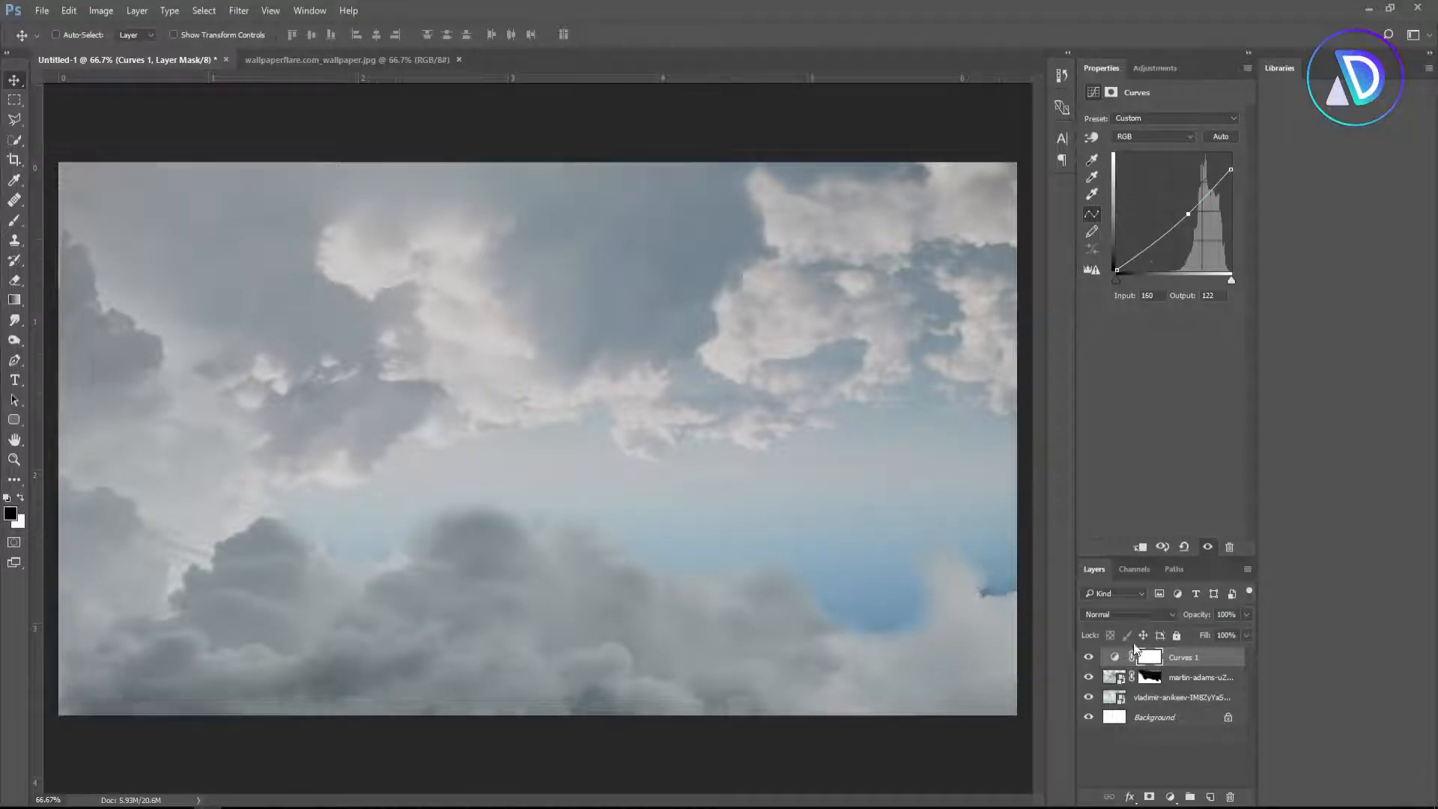
Add a Color Balance adjustment shifting the midtones to about -15 toward cyan and slightly toward yellow
click(1174, 799)
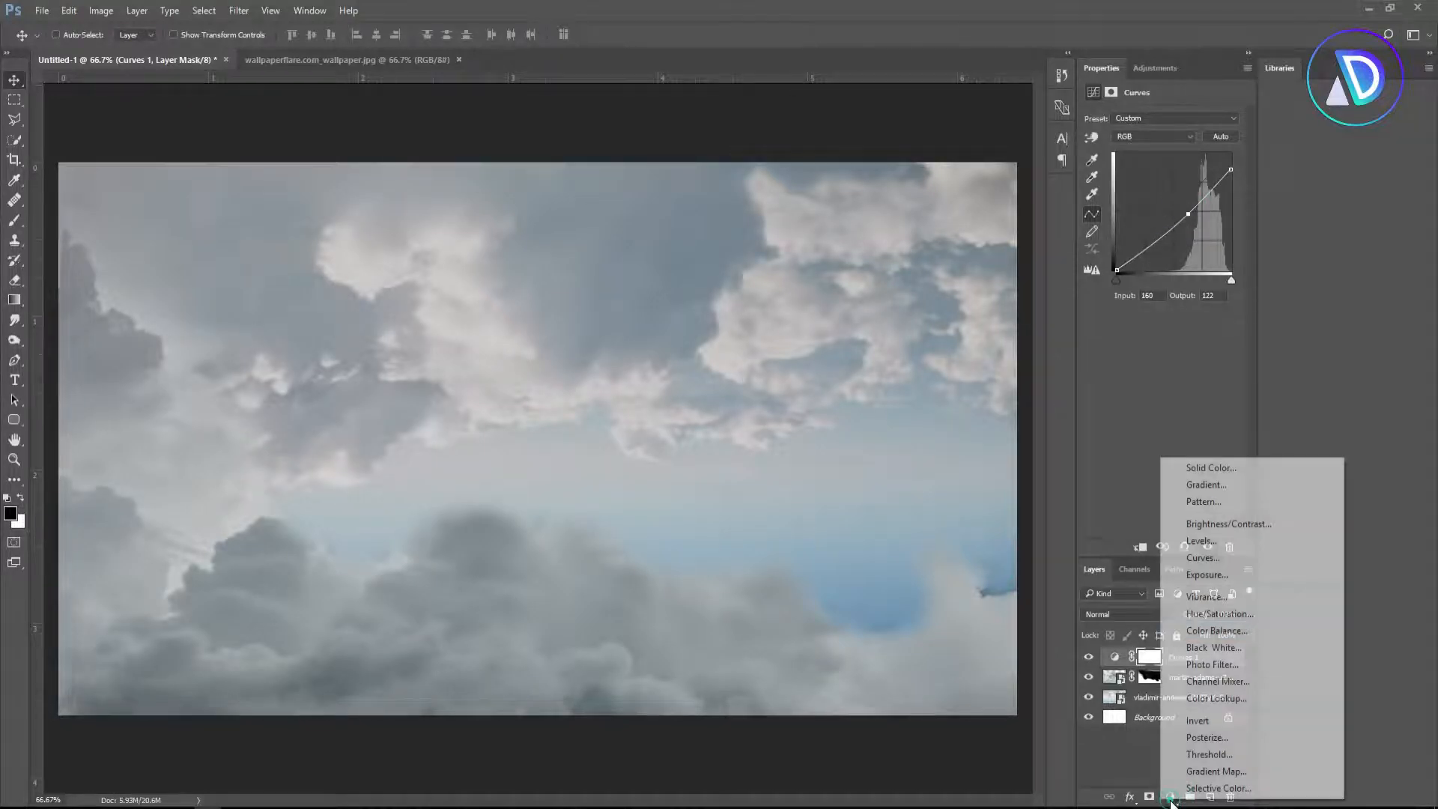
click(1243, 633)
drag(1138, 155, 1135, 154)
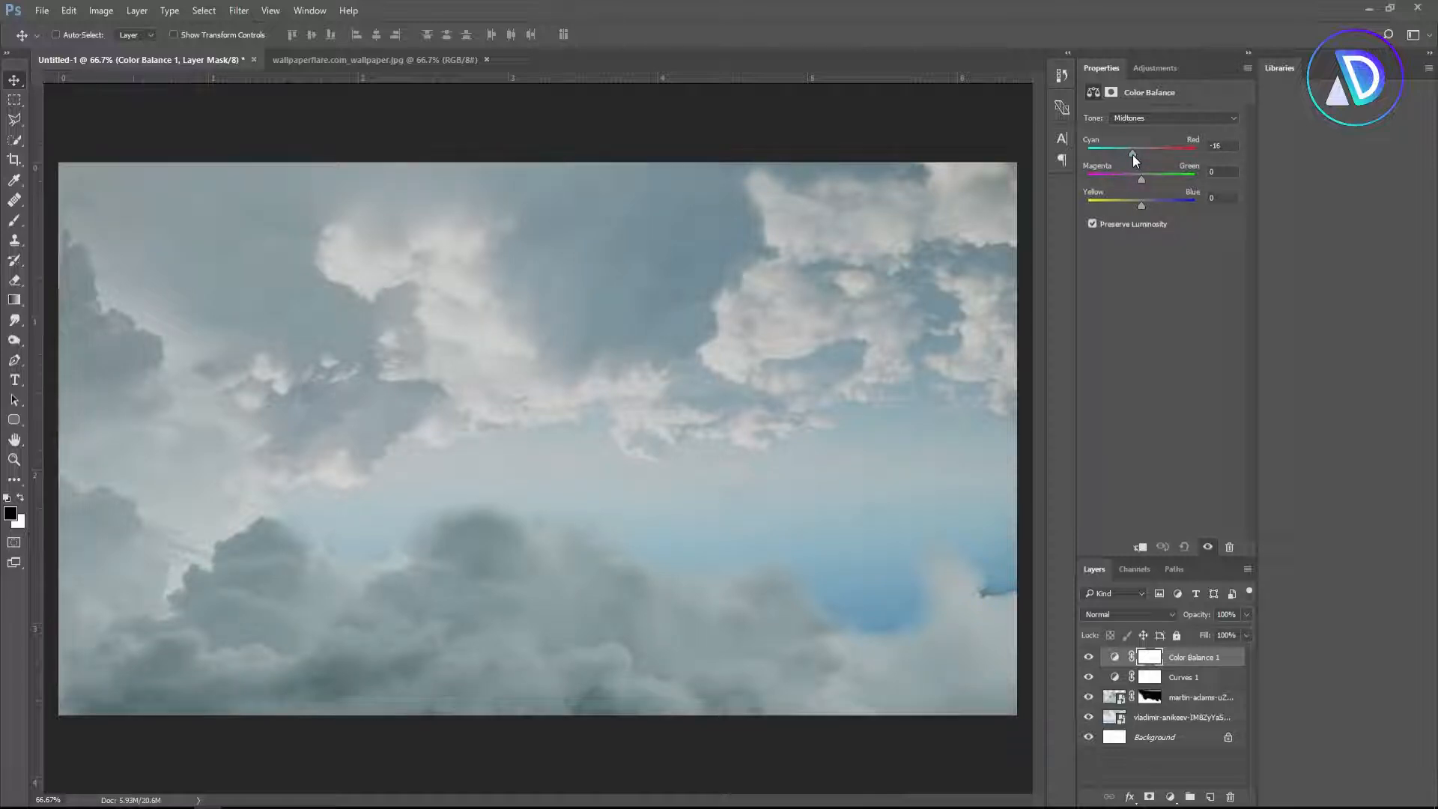
drag(1143, 206, 1139, 207)
drag(1135, 206, 1134, 207)
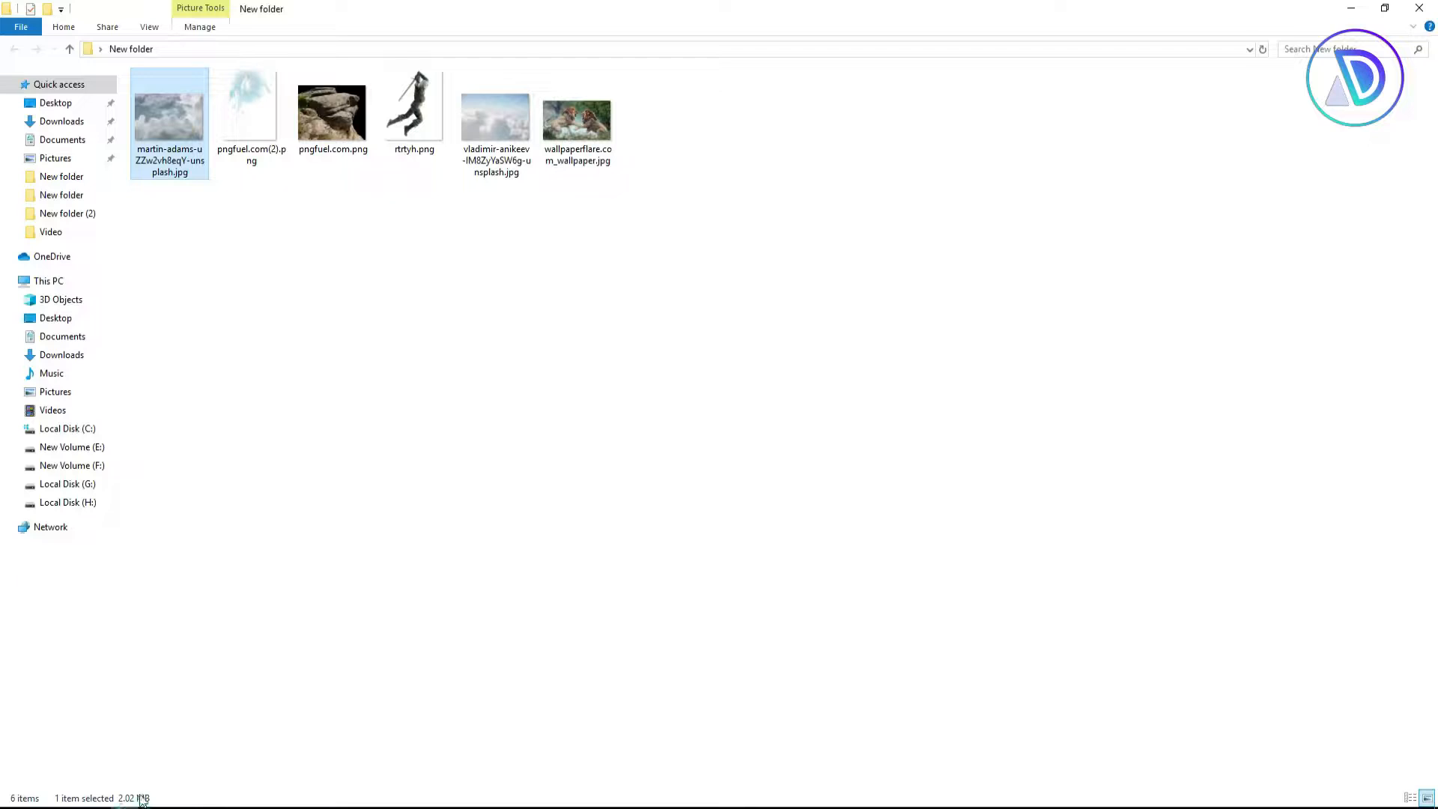
Place the rock image pngfuel.com.png into the composition and flip it horizontally
drag(331, 112, 600, 595)
right_click(695, 424)
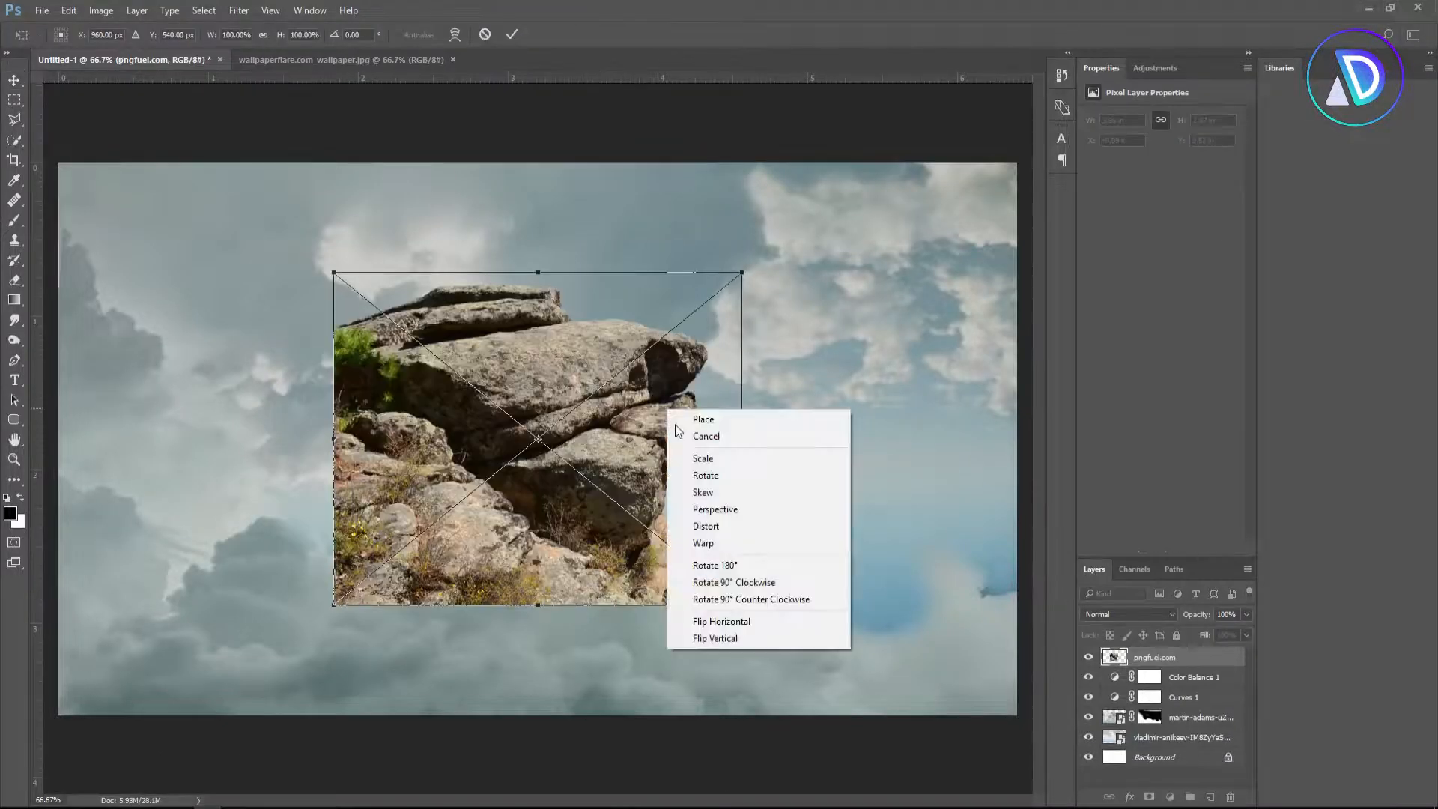
click(738, 620)
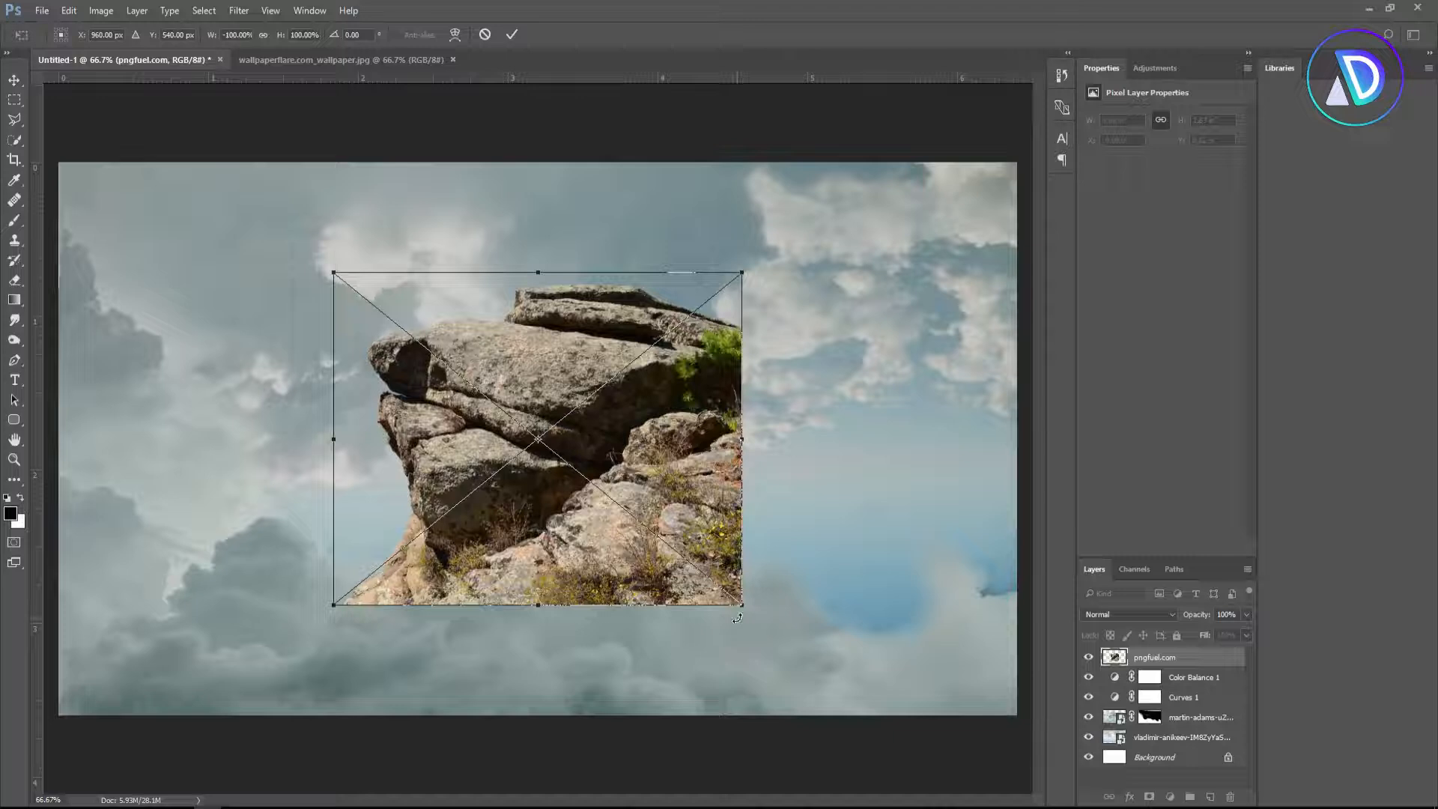
Enlarge the rock to about 129% in the canvas's lower-right corner and stack its layer below the masked cloud layer
drag(741, 611, 820, 671)
drag(721, 499, 942, 545)
drag(467, 248, 494, 271)
drag(921, 478, 951, 509)
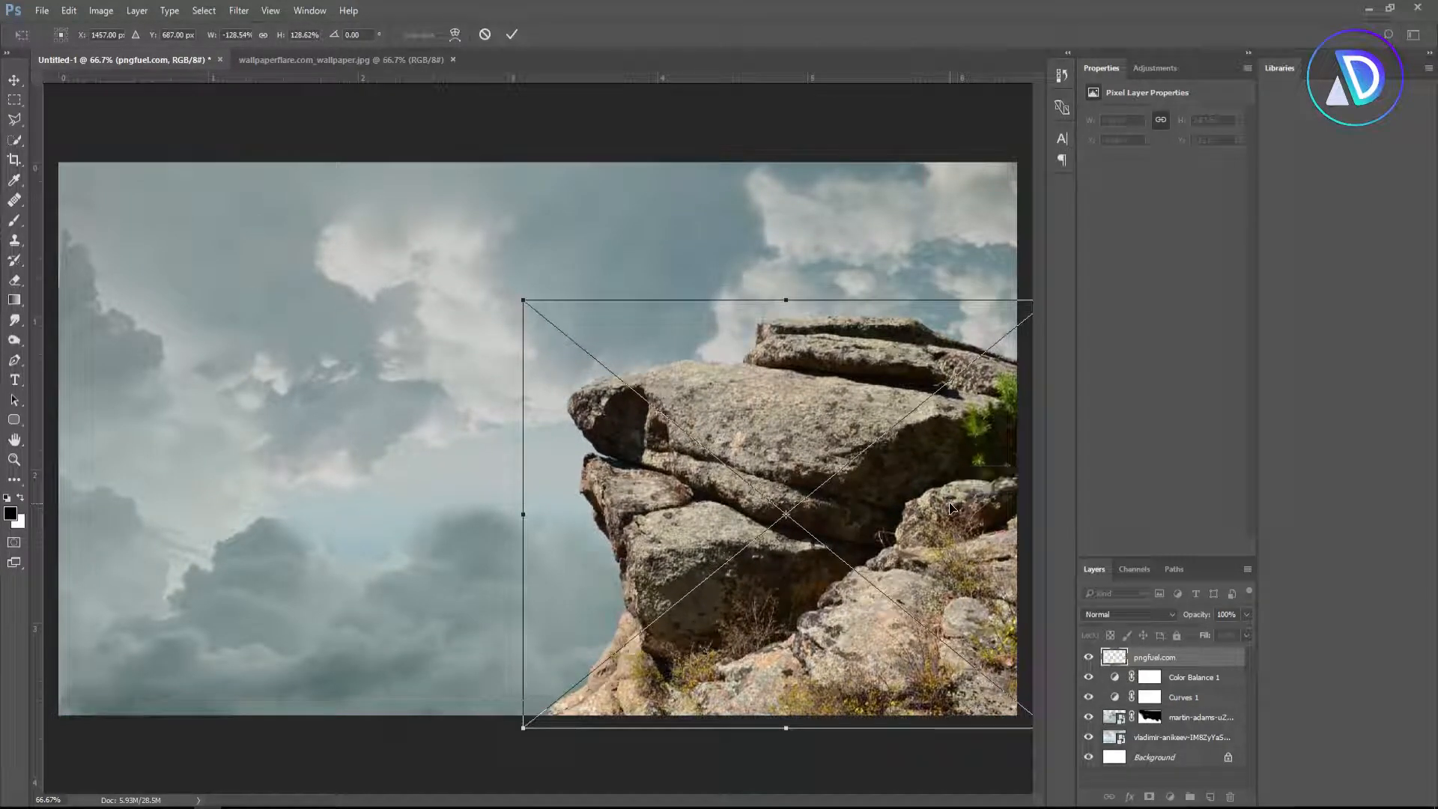
click(512, 35)
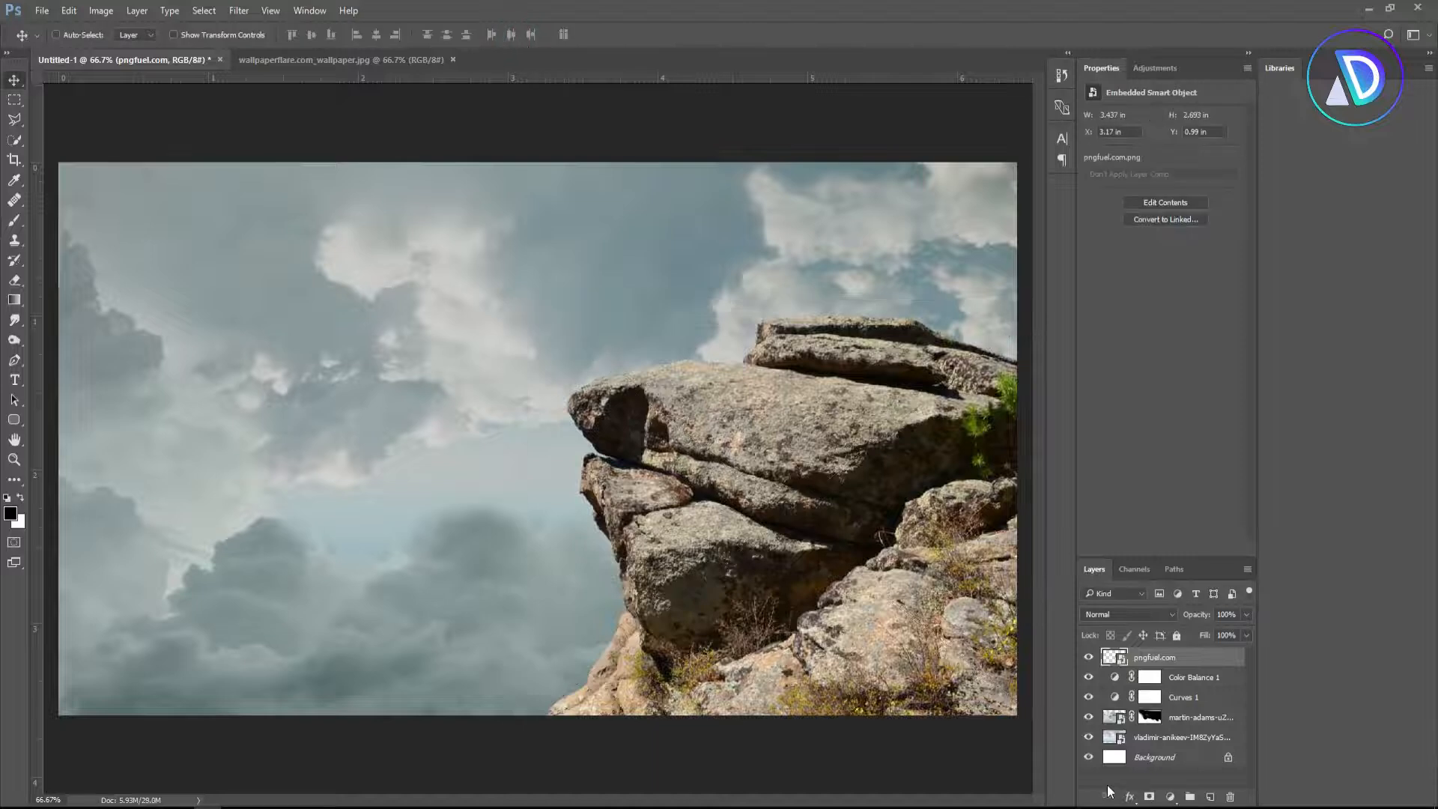
drag(1107, 655, 1116, 720)
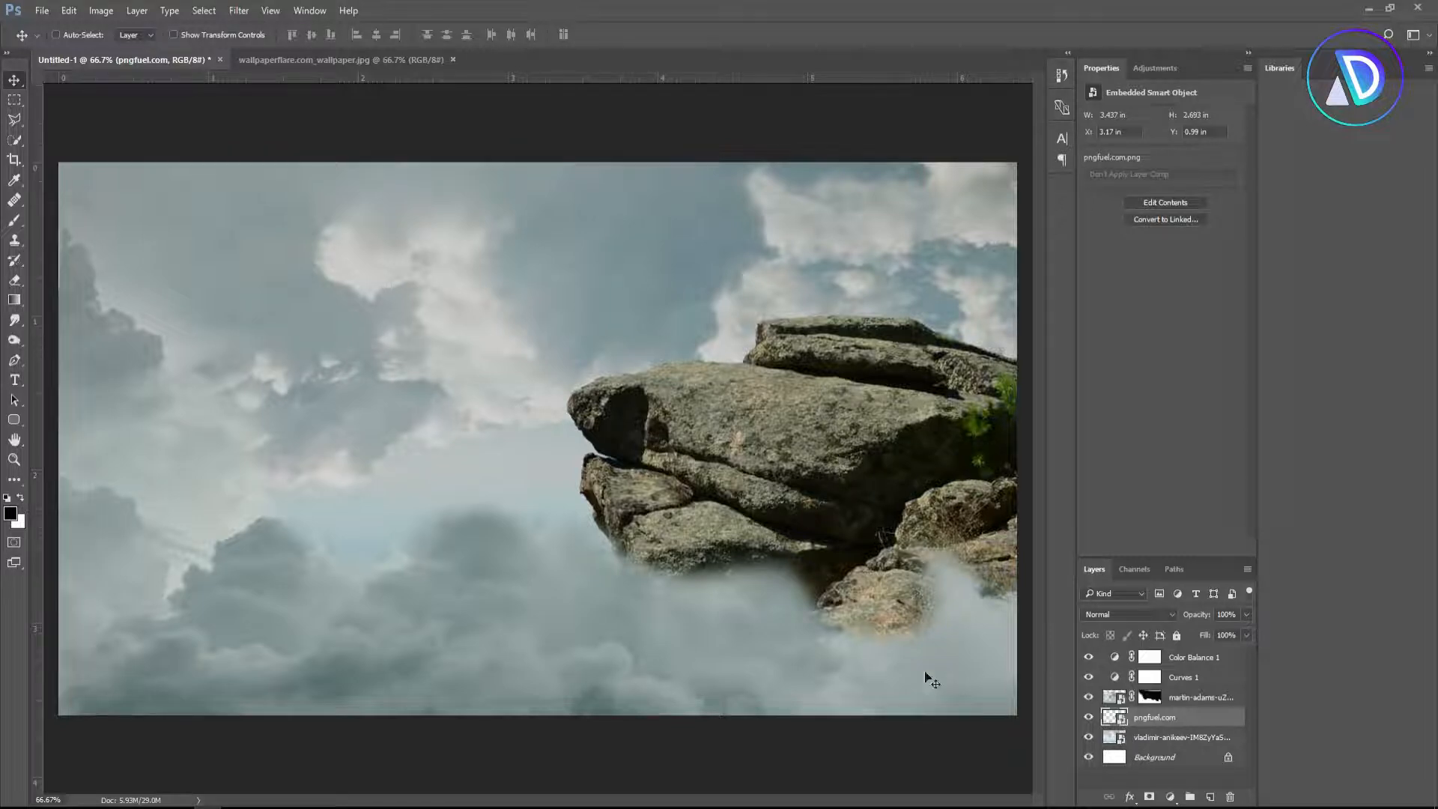
Paint the cloud layer's mask over the rock's base with a 400 px brush at 28% opacity and 41% flow, thinning the clouds
click(1151, 698)
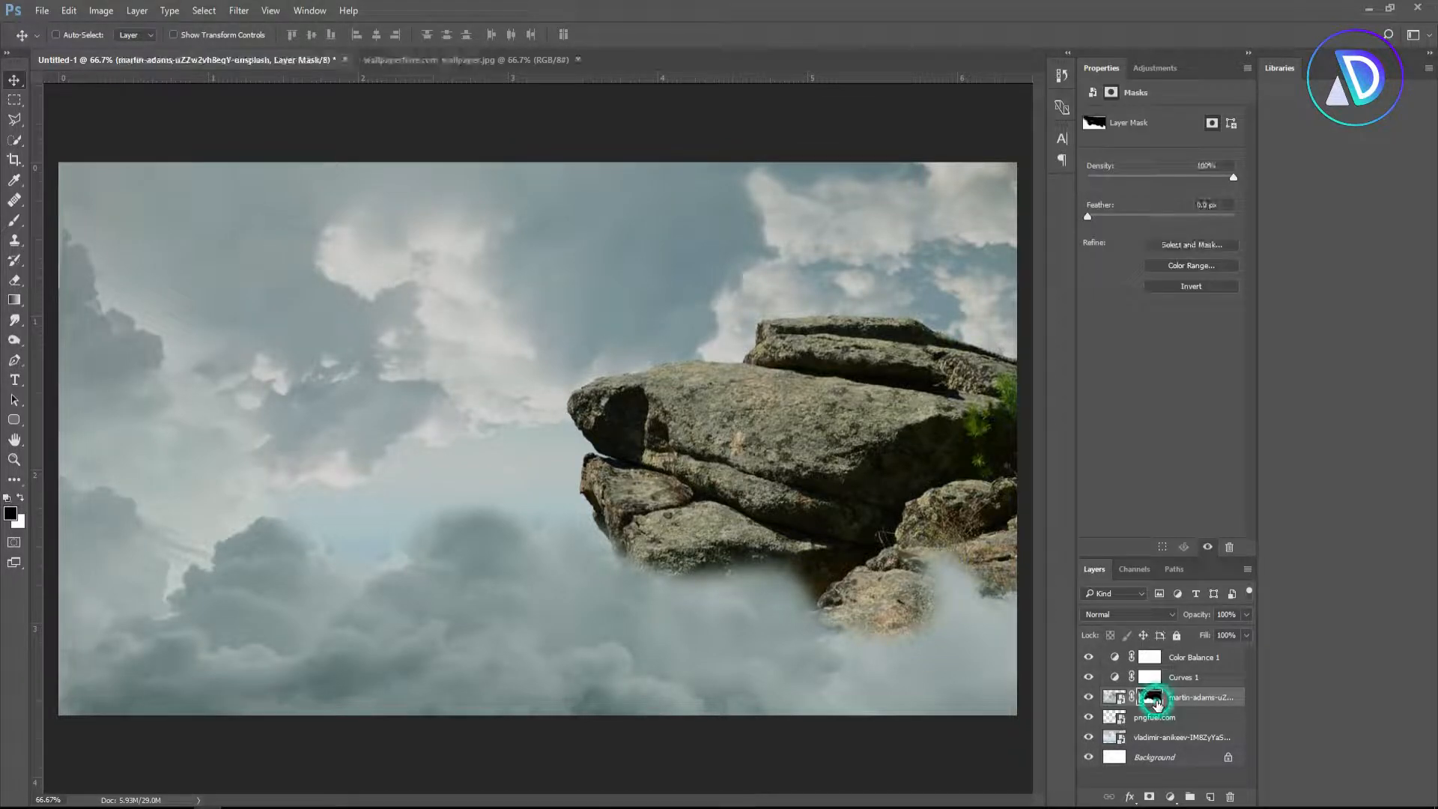
key(b)
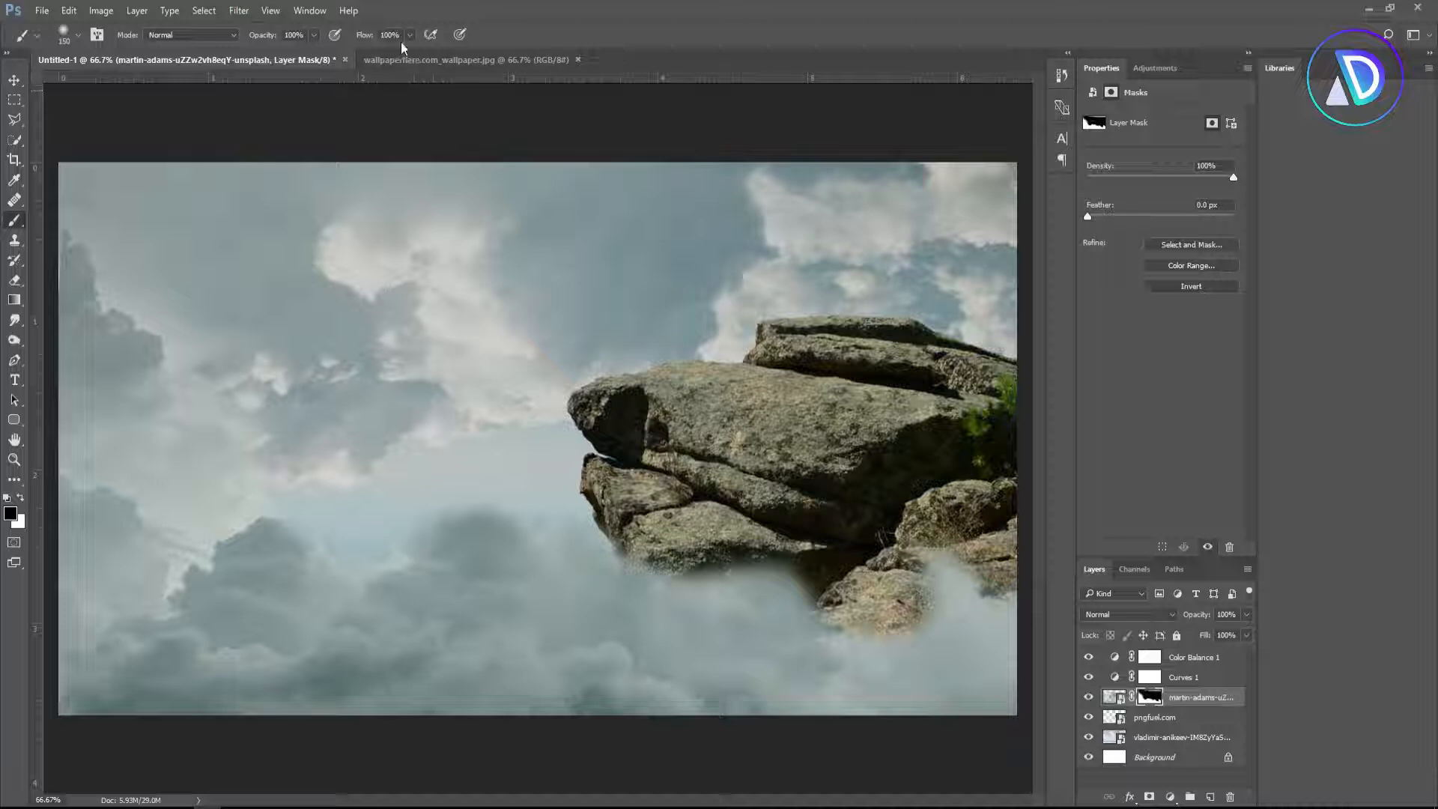
drag(368, 53, 367, 53)
click(313, 35)
drag(279, 52, 264, 53)
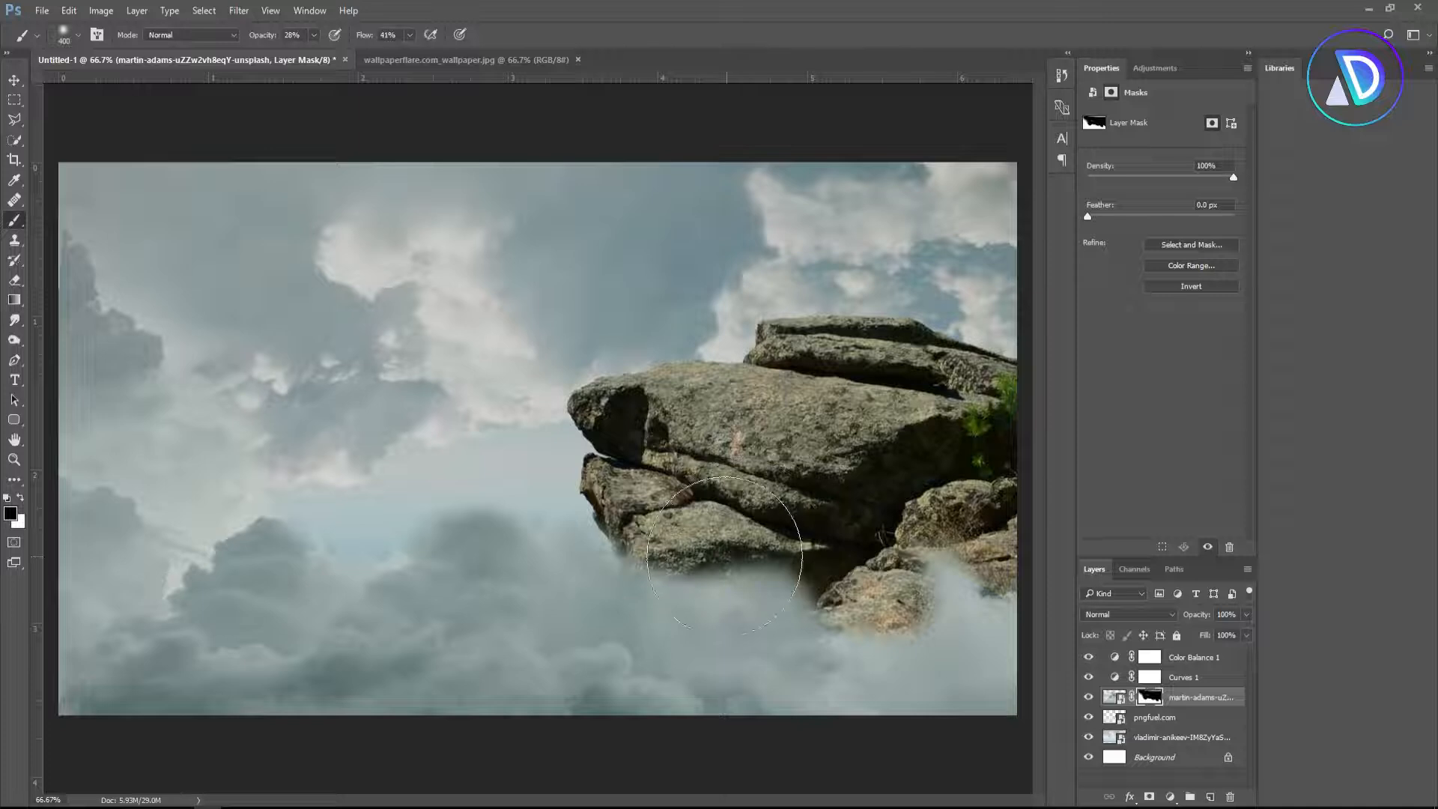
key(bracketright)
key(bracketright)
key(bracketright)
key(bracketright)
key(bracketright)
mouse_move(1000, 646)
mouse_down()
mouse_move(942, 678)
mouse_move(880, 645)
mouse_move(784, 548)
mouse_move(690, 556)
mouse_move(681, 595)
mouse_move(701, 586)
mouse_move(680, 575)
mouse_move(722, 562)
mouse_up()
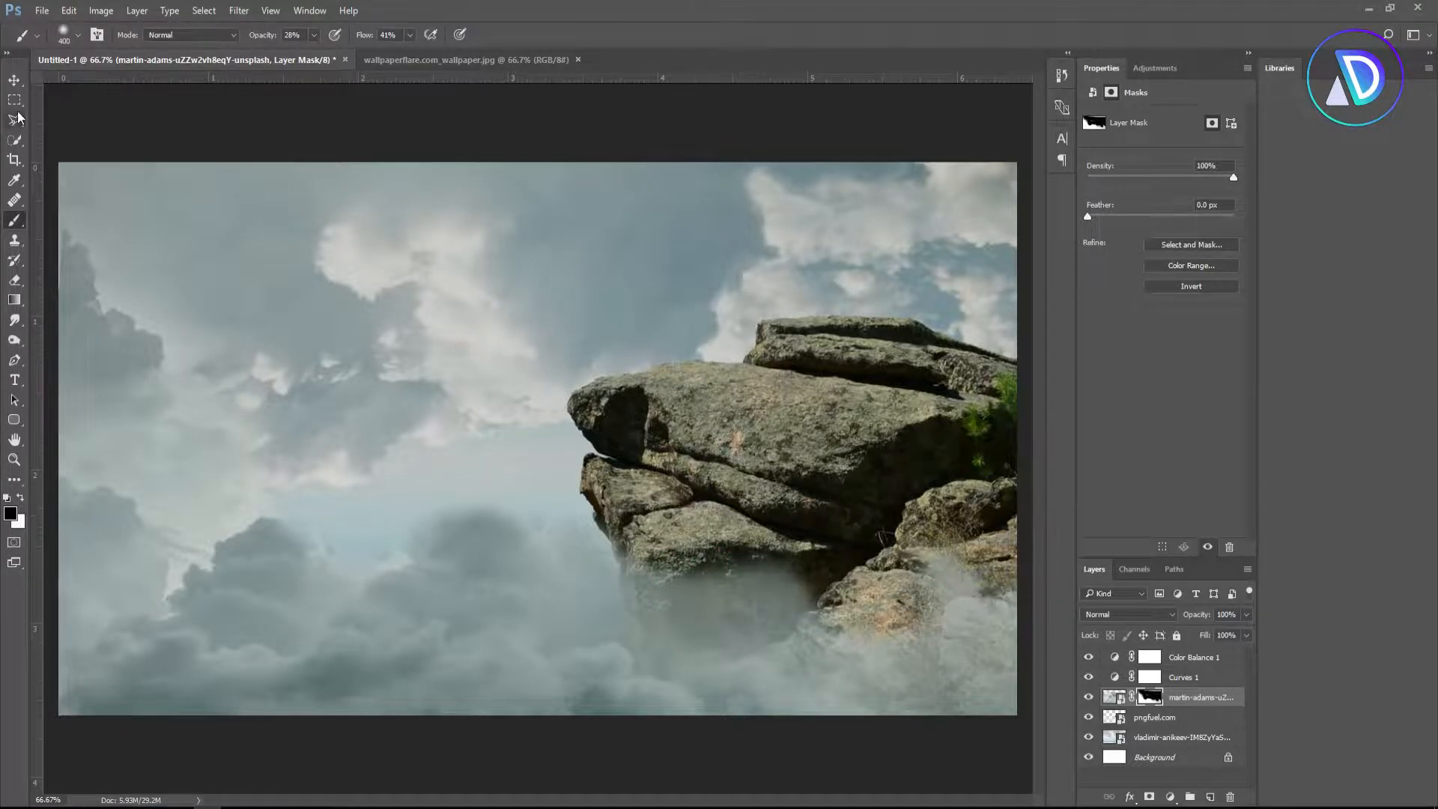
click(12, 80)
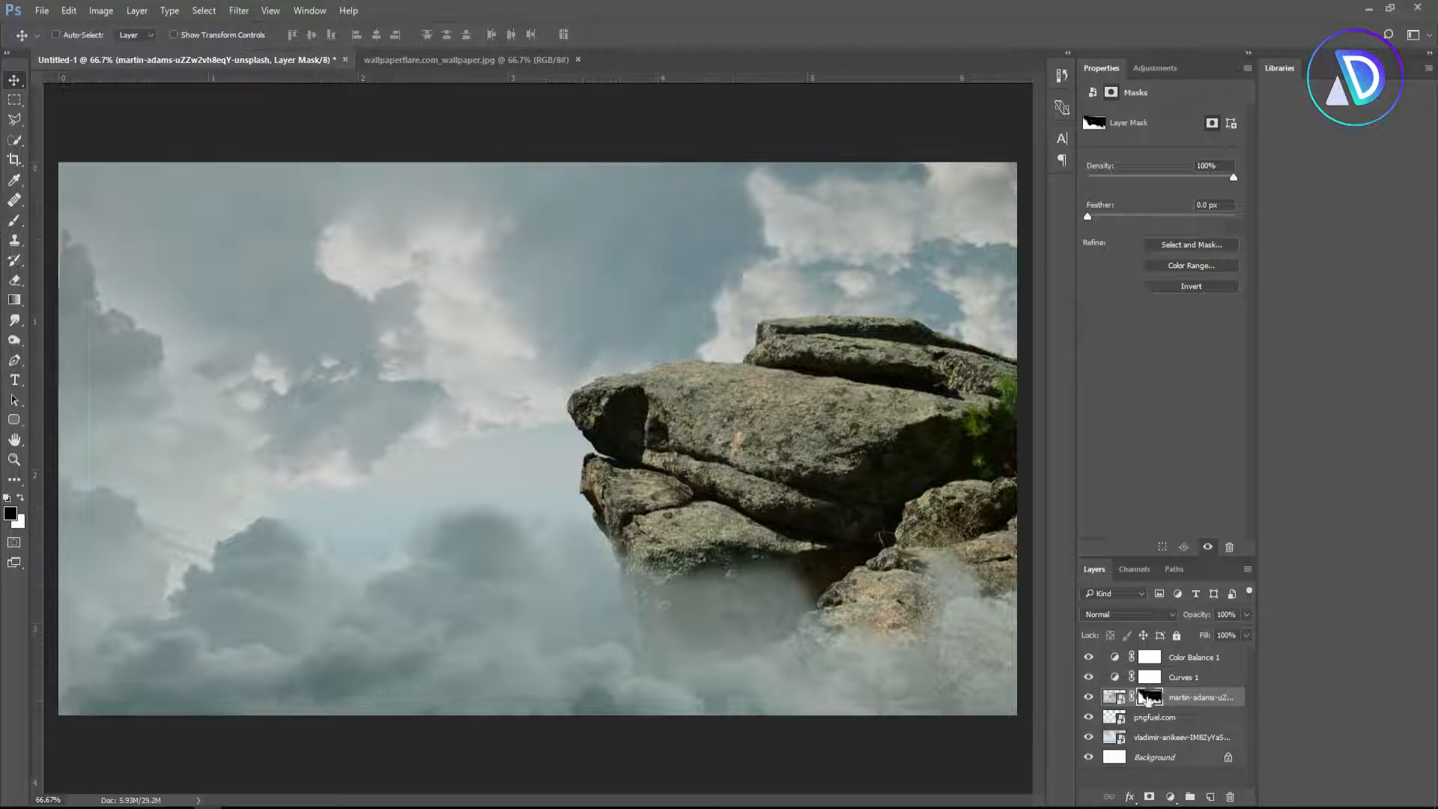
In the wallpaperflare.com_wallpaper.jpg document, select the left lion's back and mane with the Quick Selection tool
click(438, 61)
key(w)
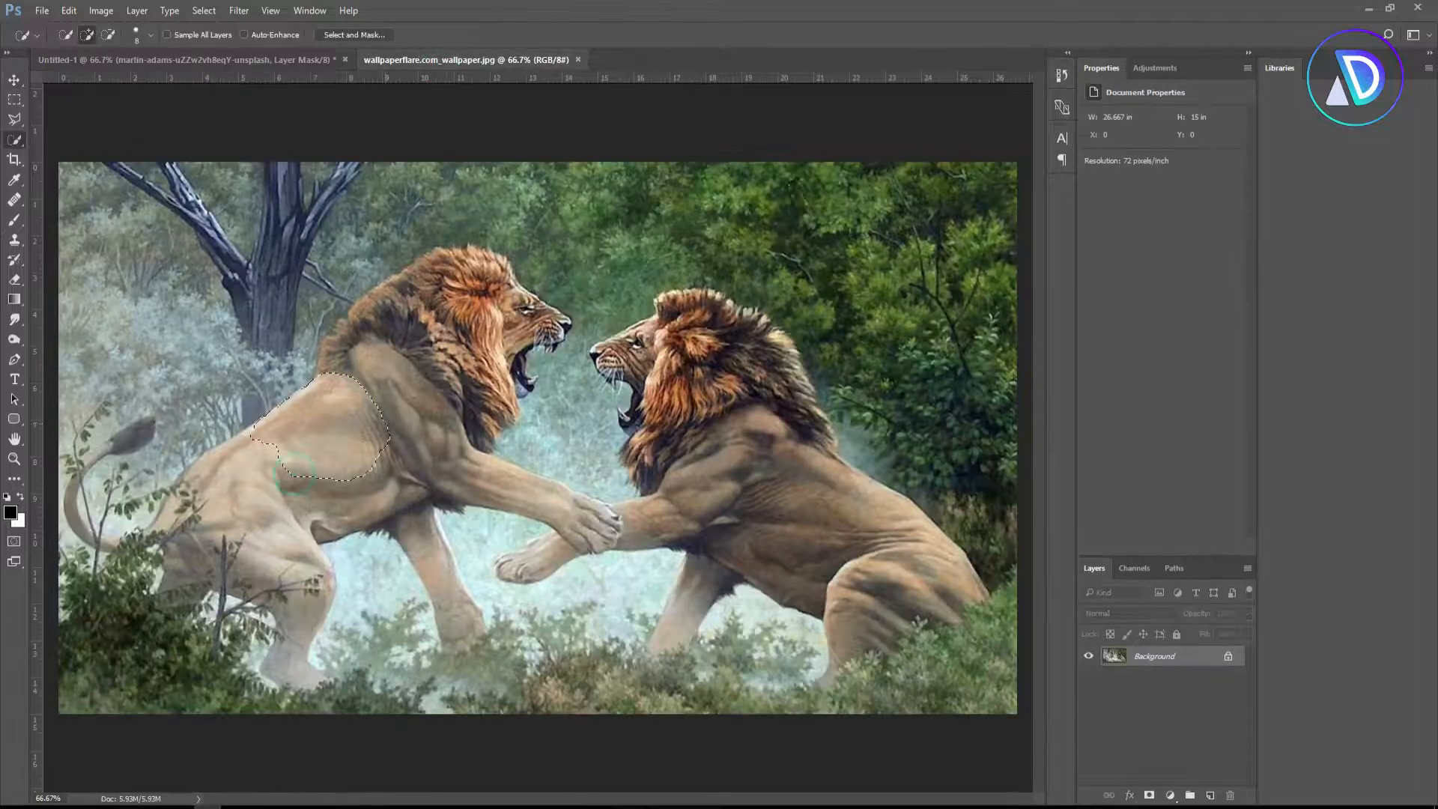
scroll(408, 423, up, 3)
drag(524, 224, 667, 313)
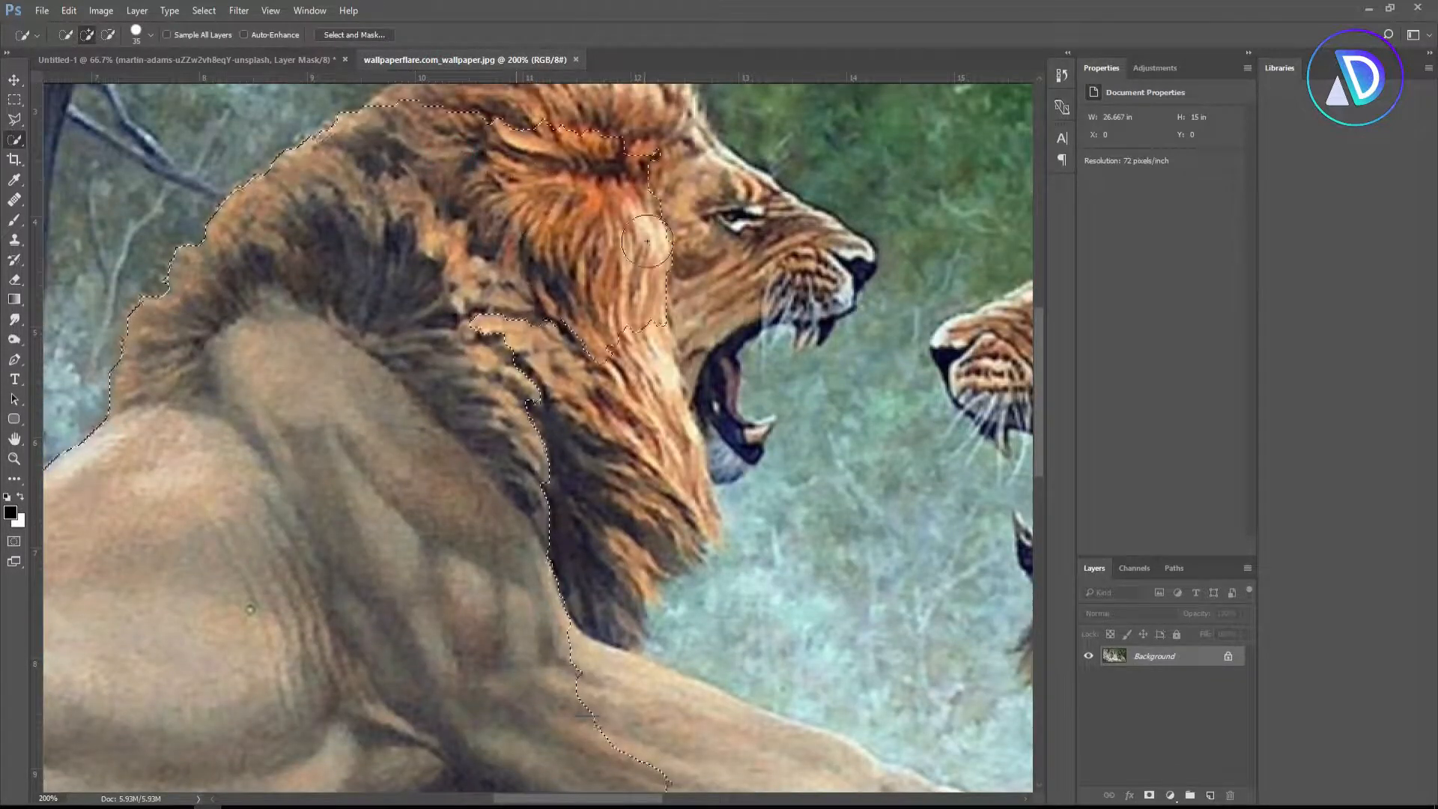
Extend the selection with a 15 px brush over the left lion's face, front legs, hindquarters and tail
key([)
key([)
key([)
key([)
mouse_move(592, 516)
mouse_down()
mouse_move(524, 554)
mouse_move(507, 602)
mouse_move(281, 333)
mouse_up()
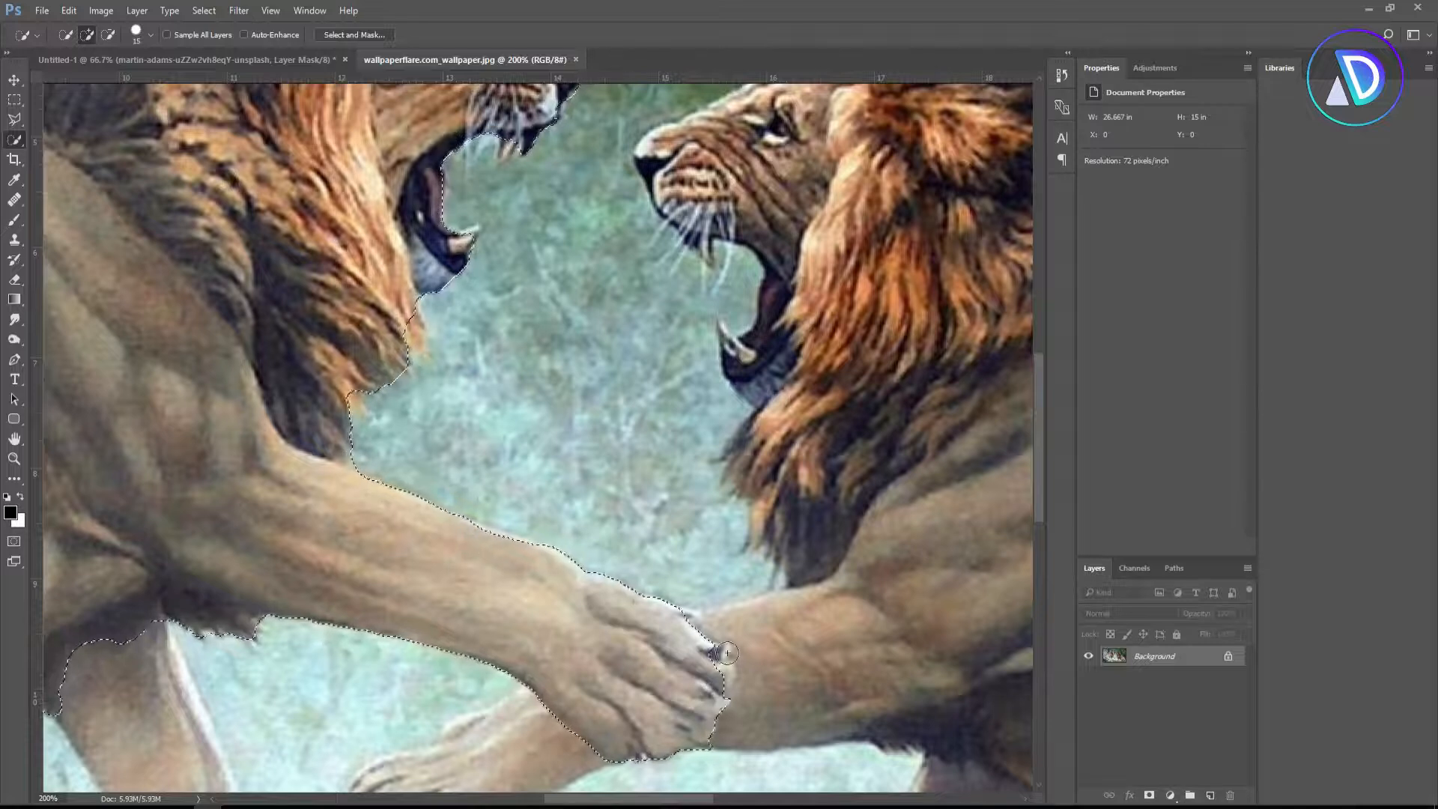
mouse_move(155, 595)
mouse_down()
mouse_move(342, 715)
mouse_move(348, 486)
mouse_move(383, 477)
mouse_move(360, 382)
mouse_up()
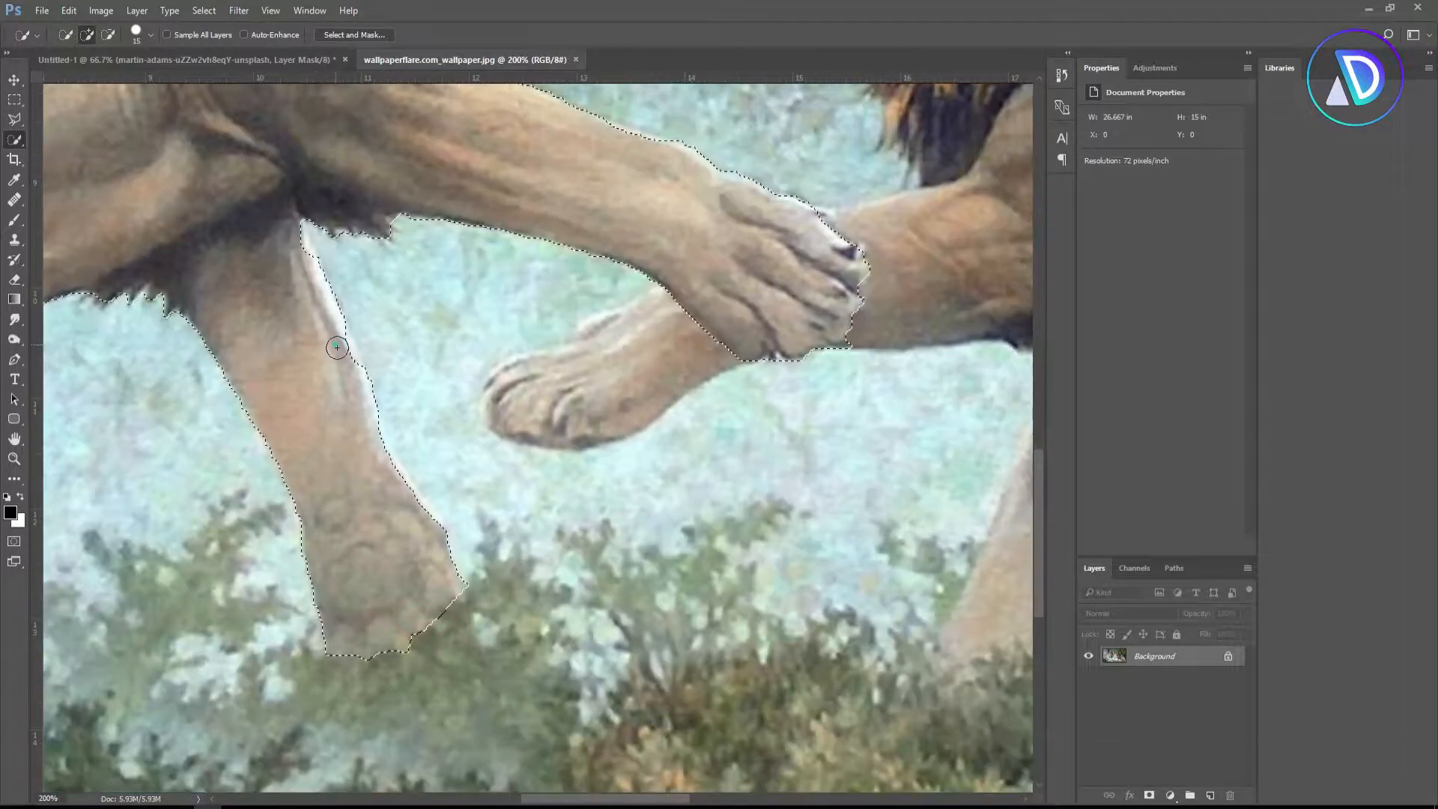
drag(75, 359, 547, 441)
drag(321, 448, 367, 299)
drag(53, 89, 248, 189)
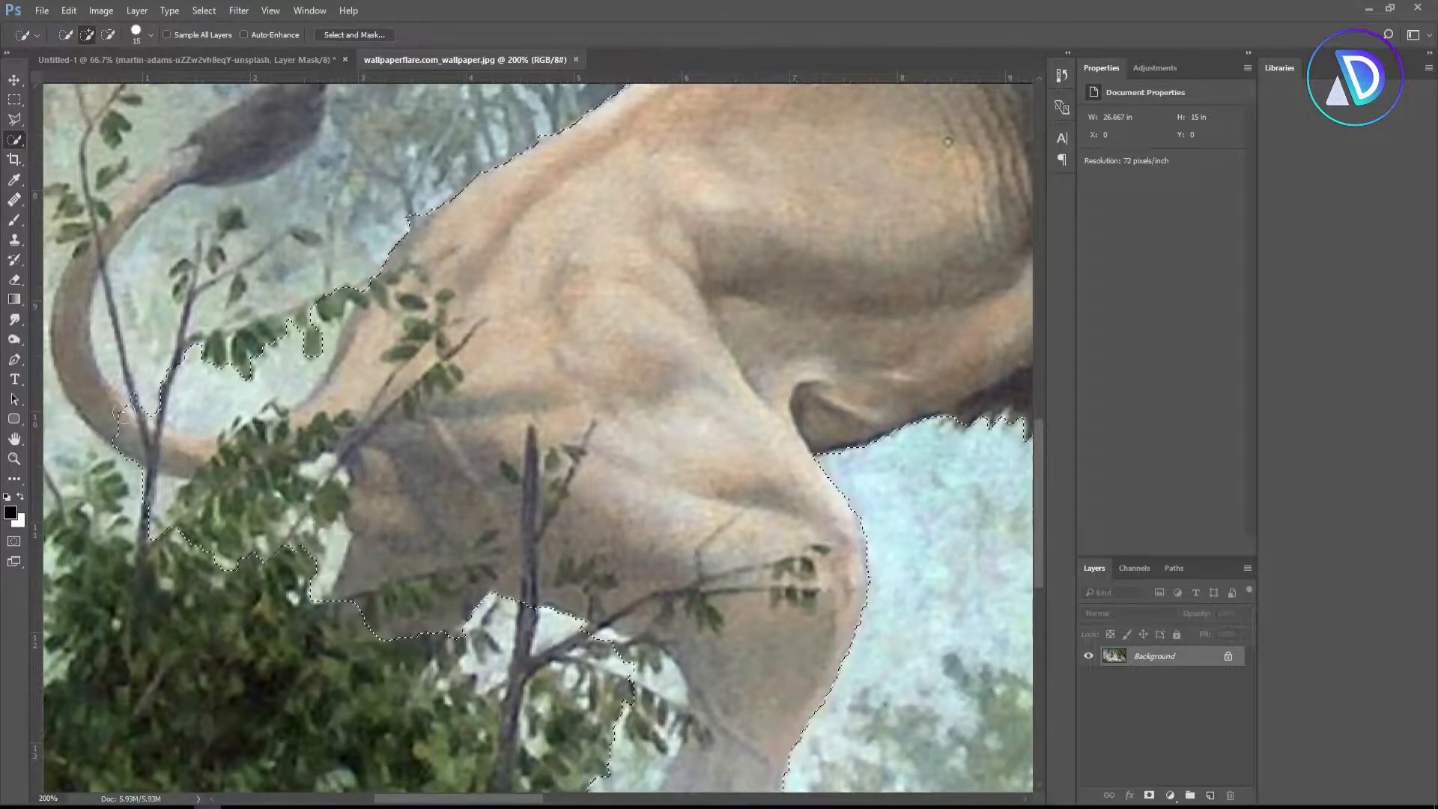
Mask the lion from its background and move it into the Untitled-1 composition, on the left facing the rock
click(1149, 795)
key(ctrl+minus)
key(ctrl+minus)
key(v)
drag(520, 379, 355, 463)
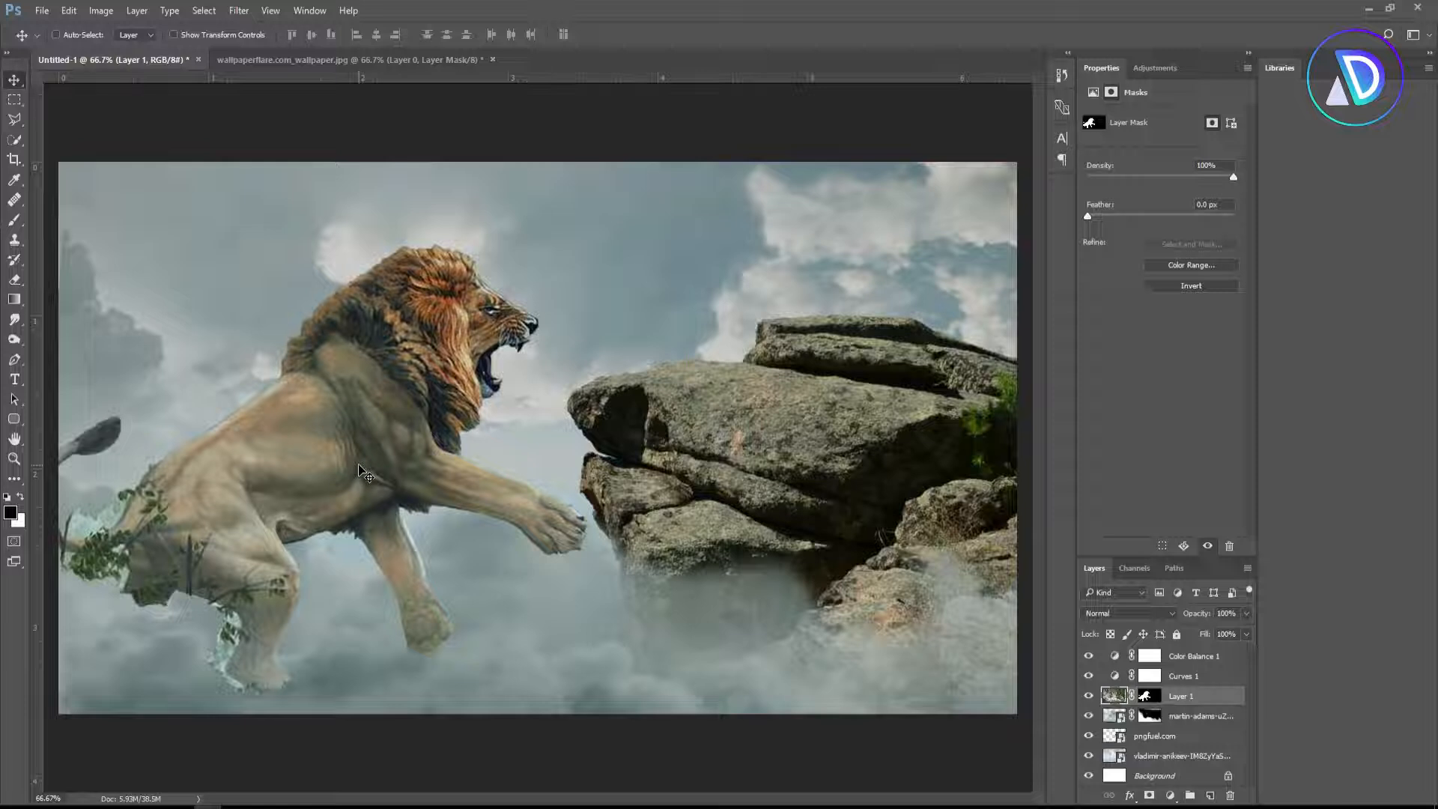
Paint the lion layer's mask with a soft brush at 100% opacity and flow, hiding the hind legs, lower front leg and surrounding foliage
click(1154, 697)
key(b)
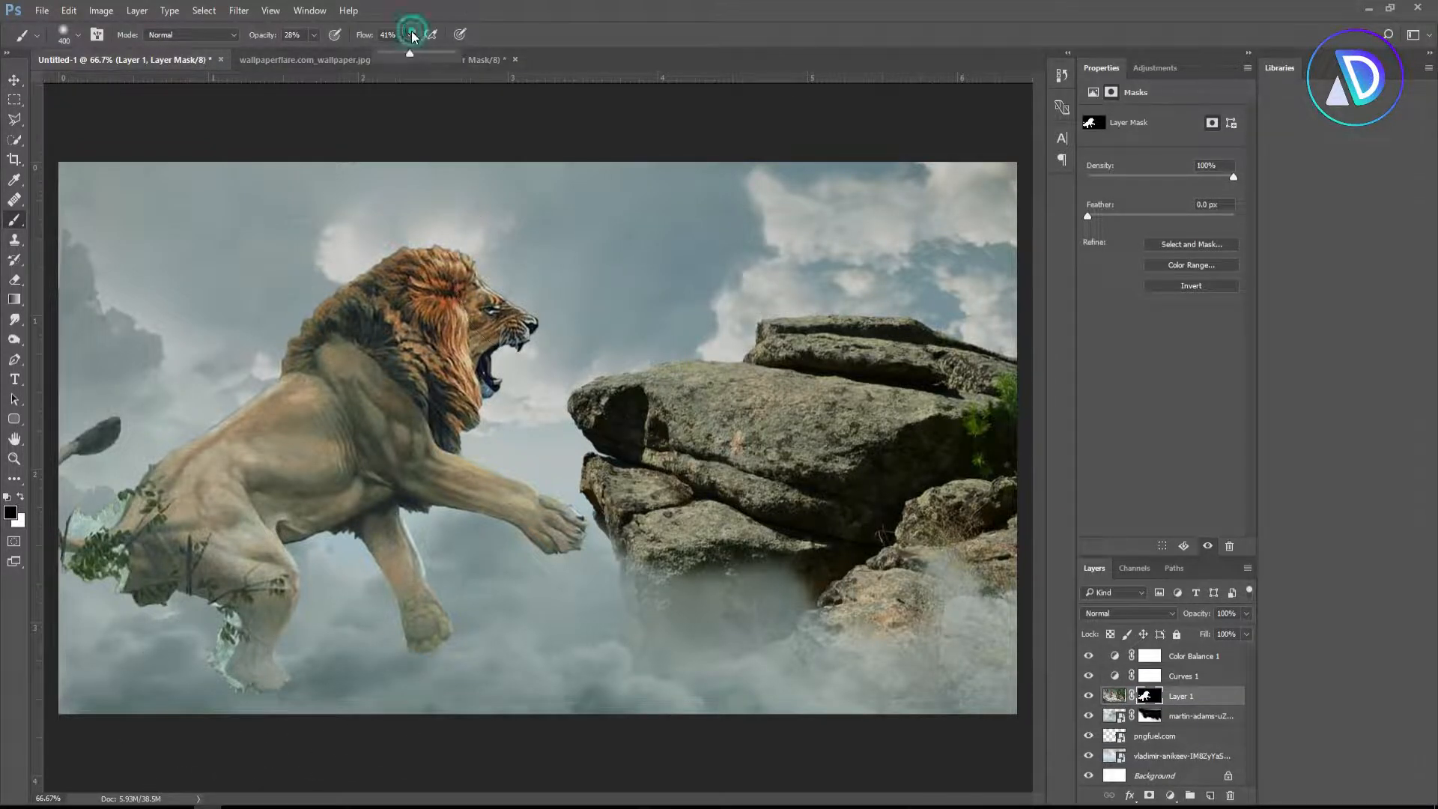
drag(439, 51, 442, 50)
drag(307, 39, 408, 55)
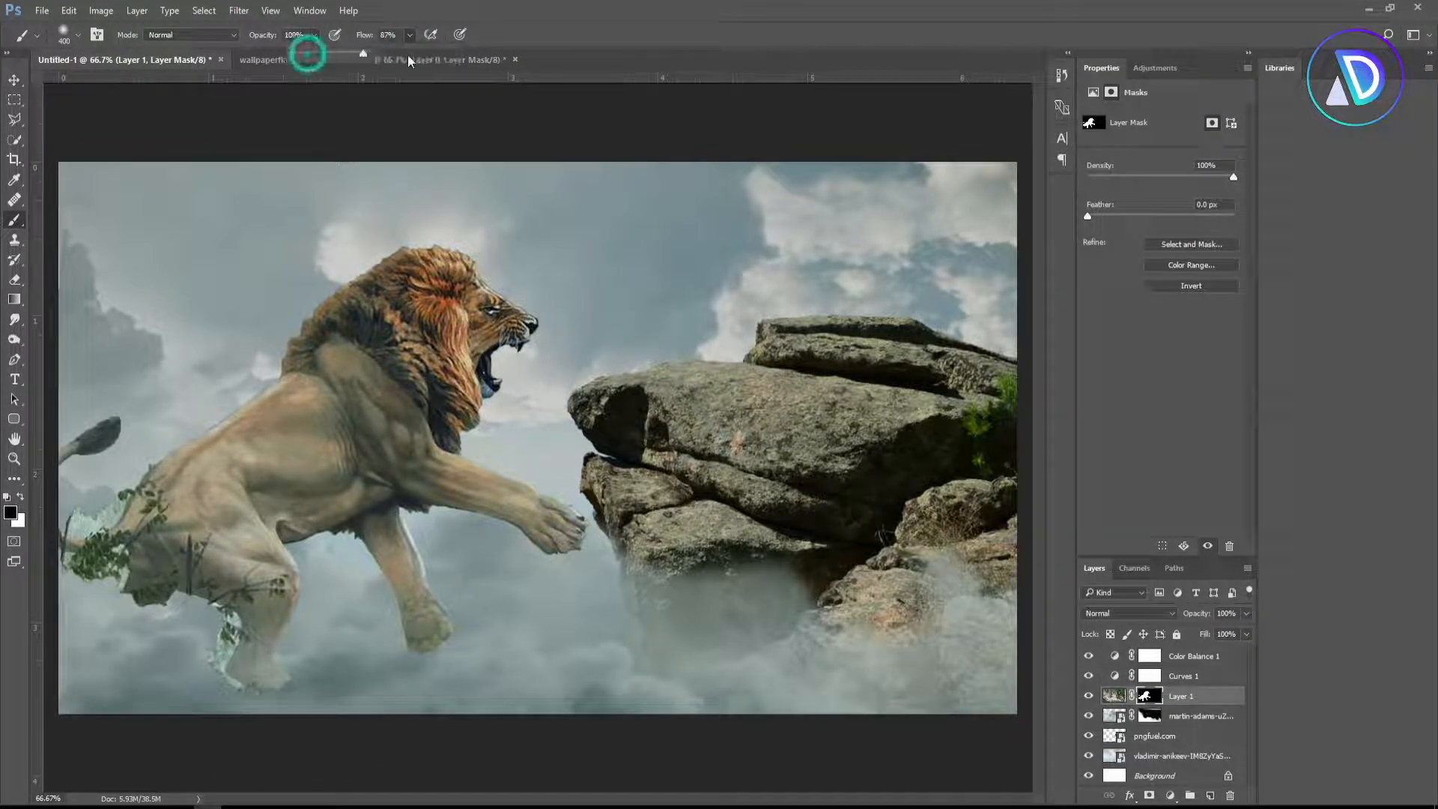
mouse_move(247, 674)
mouse_down()
mouse_move(95, 636)
mouse_move(157, 618)
mouse_move(141, 593)
mouse_move(192, 583)
mouse_move(243, 645)
mouse_move(151, 590)
mouse_move(147, 558)
mouse_move(135, 580)
mouse_move(164, 526)
mouse_move(153, 628)
mouse_move(267, 687)
mouse_move(402, 650)
mouse_move(390, 609)
mouse_move(388, 629)
mouse_move(395, 586)
mouse_up()
key(bracketleft)
key(bracketleft)
key(bracketleft)
key(bracketleft)
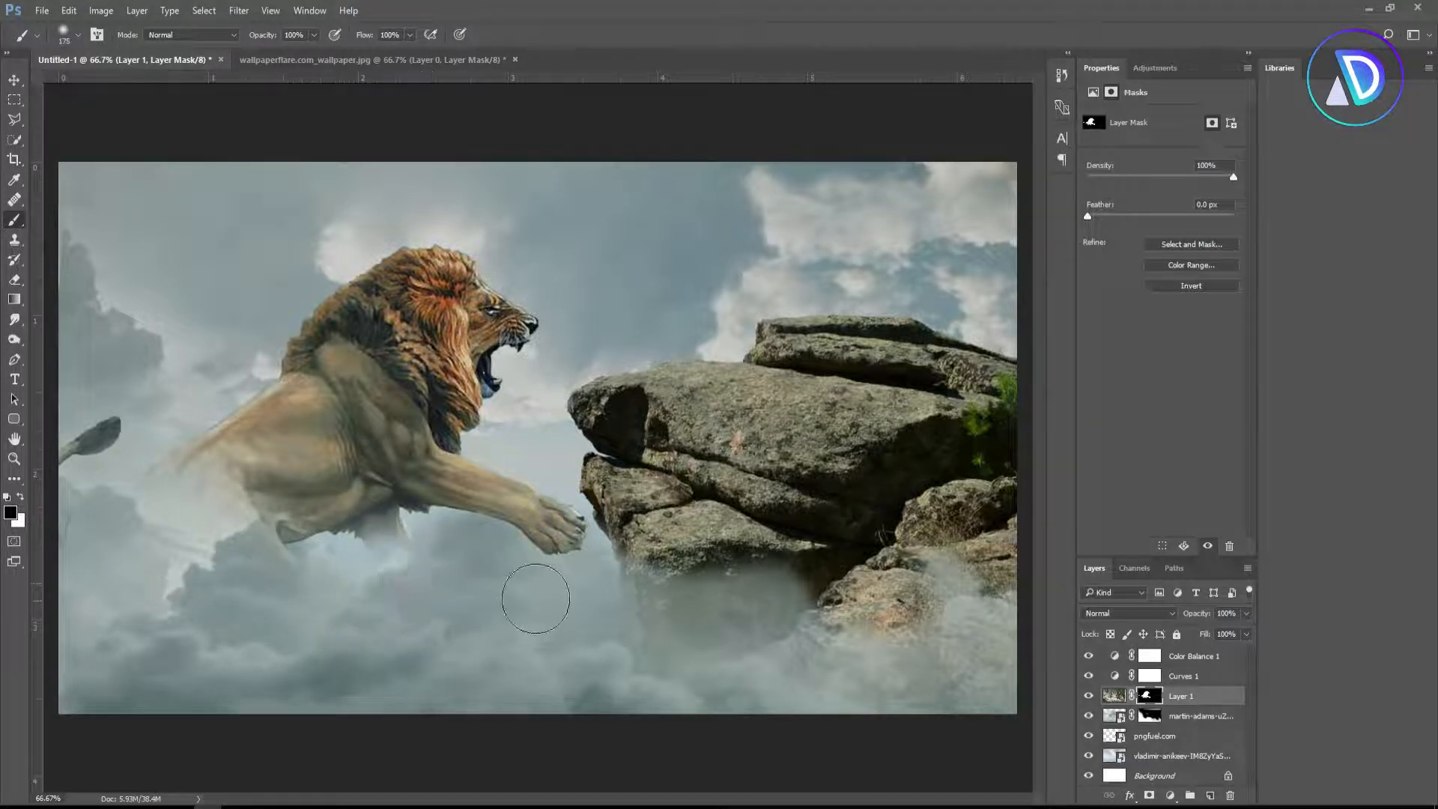
Paint out the leftover edge behind the lion's rump on its mask with a 50 px brush
key(z)
click(187, 467)
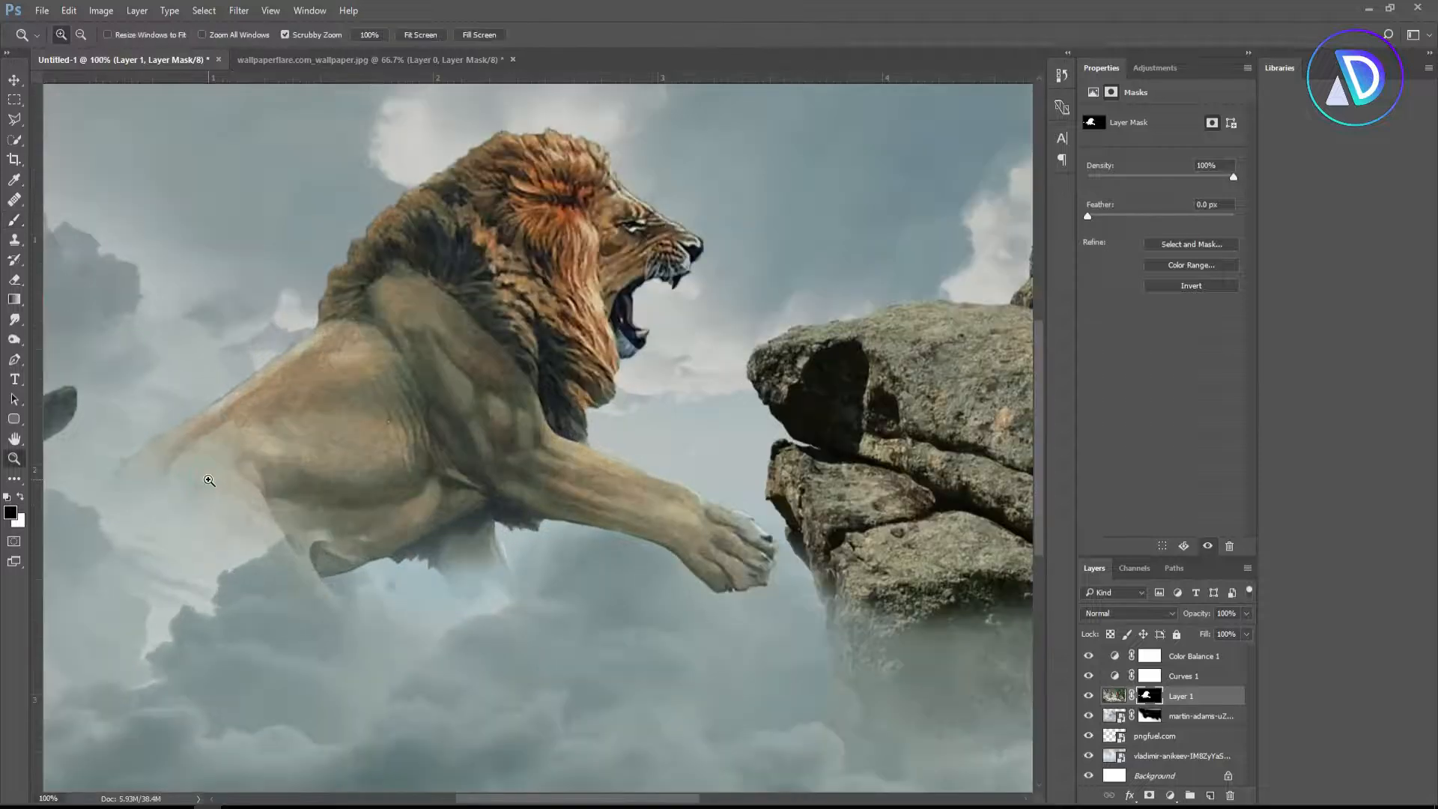
click(131, 494)
key(b)
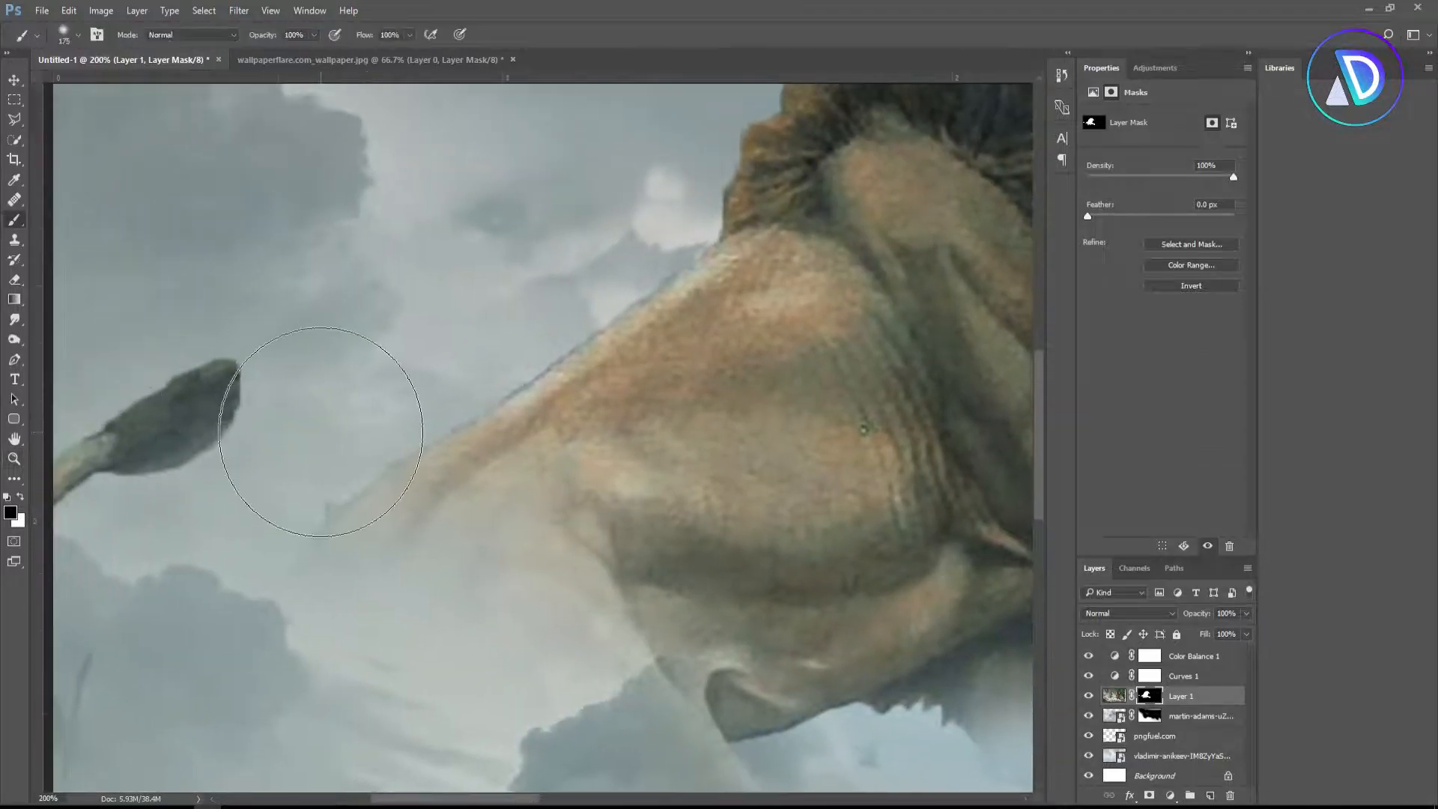
key(bracketleft)
key(bracketleft)
key(bracketleft)
key(bracketleft)
key(bracketleft)
key(bracketleft)
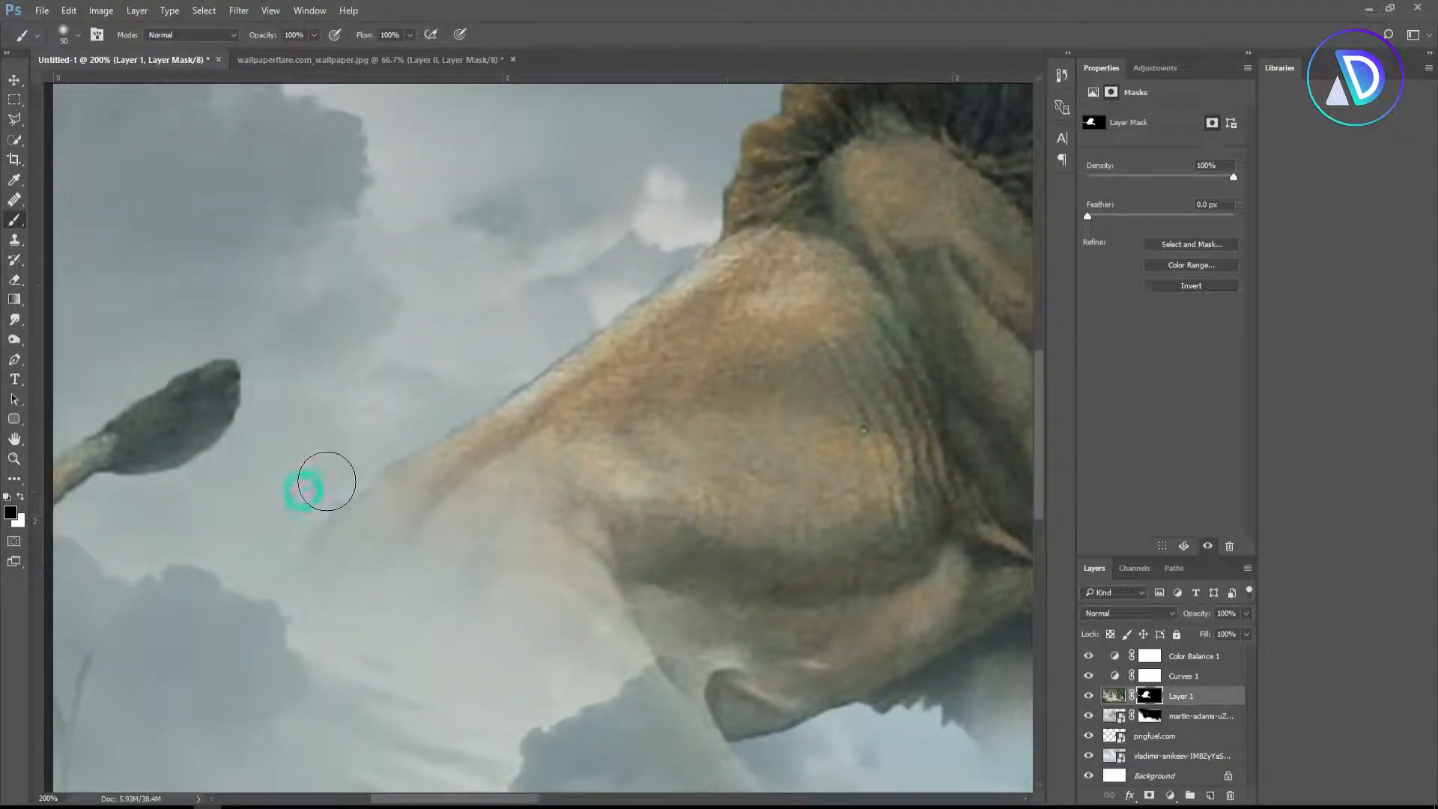
drag(241, 433, 517, 467)
Restore the lion's rump and lower back on the mask, trimming the surrounding edge with black, using a soft 70 px brush
key(x)
mouse_move(475, 423)
mouse_down()
mouse_move(520, 389)
mouse_move(435, 448)
mouse_up()
drag(523, 409, 342, 504)
key(x)
drag(682, 519, 401, 425)
mouse_move(615, 281)
mouse_down()
mouse_move(417, 417)
mouse_move(420, 404)
mouse_move(636, 472)
mouse_up()
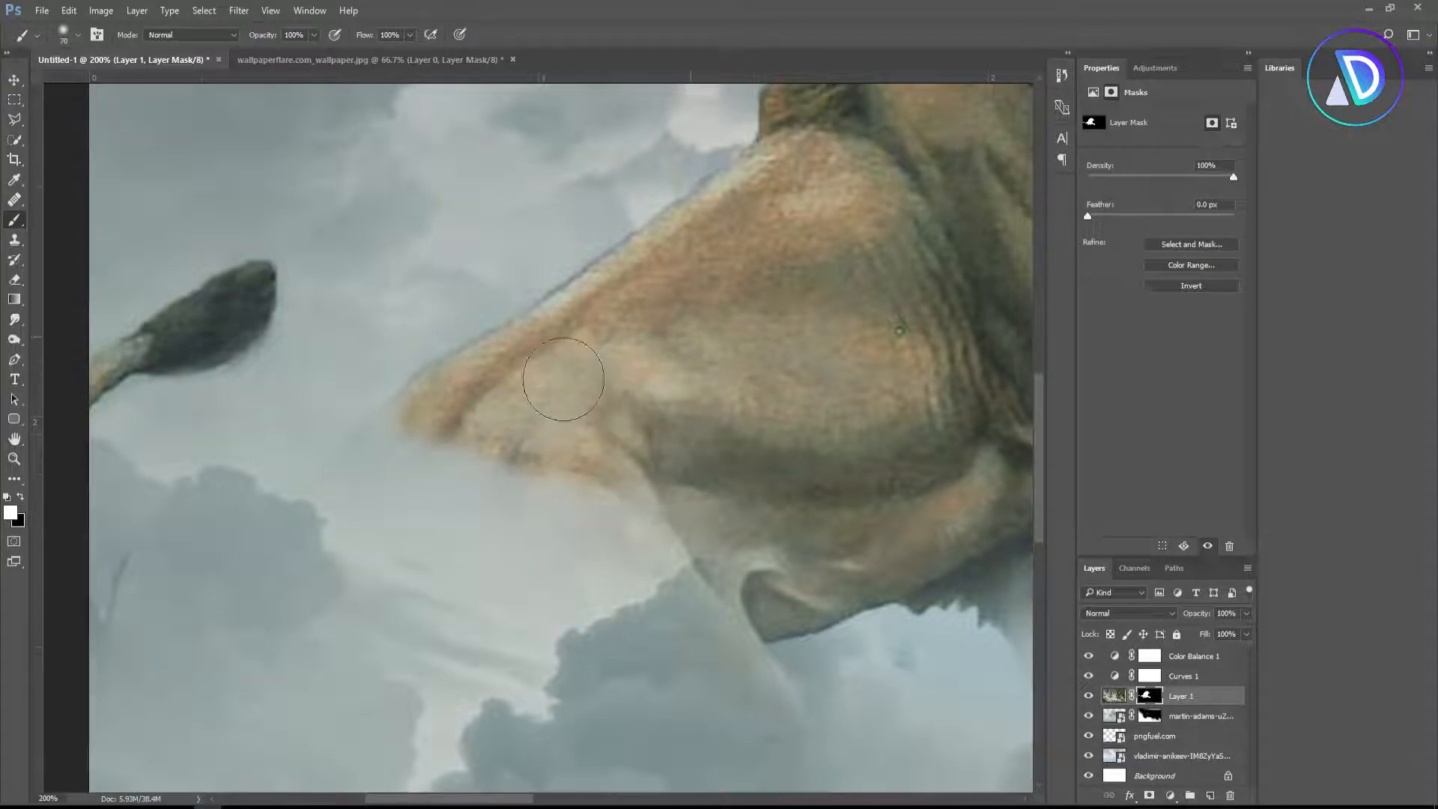
mouse_move(805, 481)
mouse_down()
mouse_move(755, 496)
mouse_move(412, 495)
mouse_up()
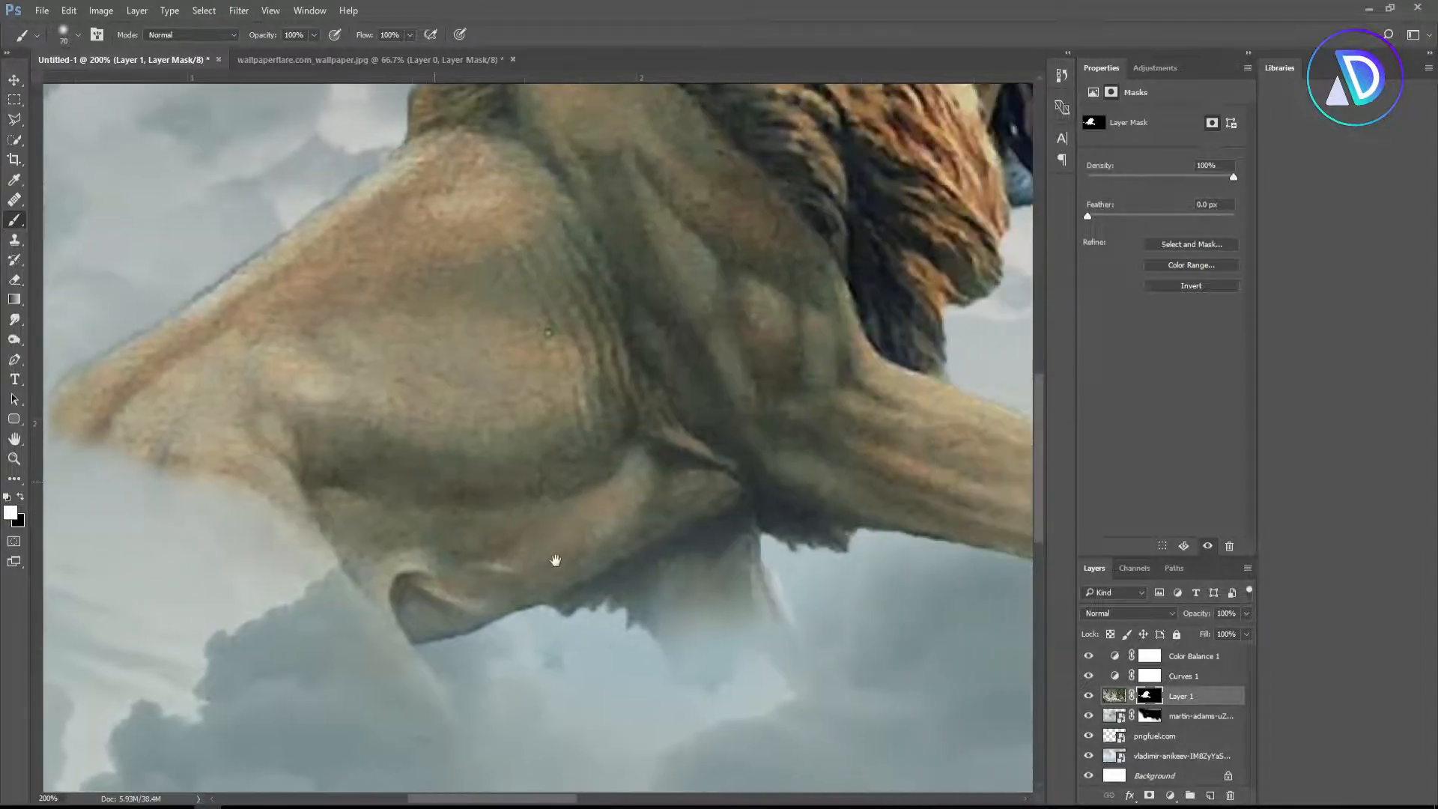
mouse_move(731, 426)
mouse_down()
mouse_move(738, 514)
mouse_move(594, 521)
mouse_move(726, 596)
mouse_move(674, 524)
mouse_up()
Refine the lion's mask around the open mouth and lower tooth with a 7 px brush, alternating white and black
drag(539, 264, 461, 587)
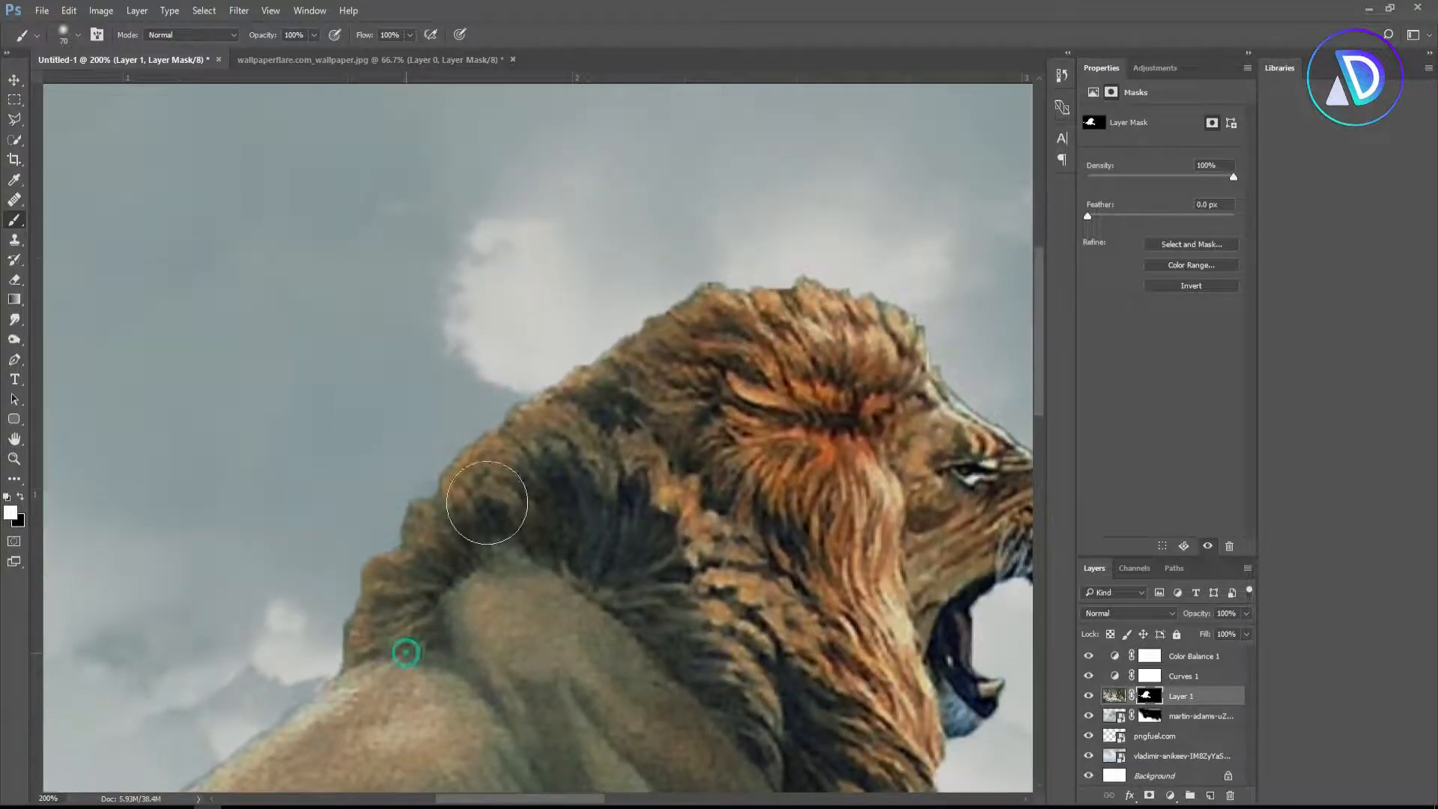
drag(847, 370, 484, 245)
key(z)
mouse_move(619, 554)
mouse_down()
mouse_move(620, 577)
mouse_move(610, 497)
mouse_up()
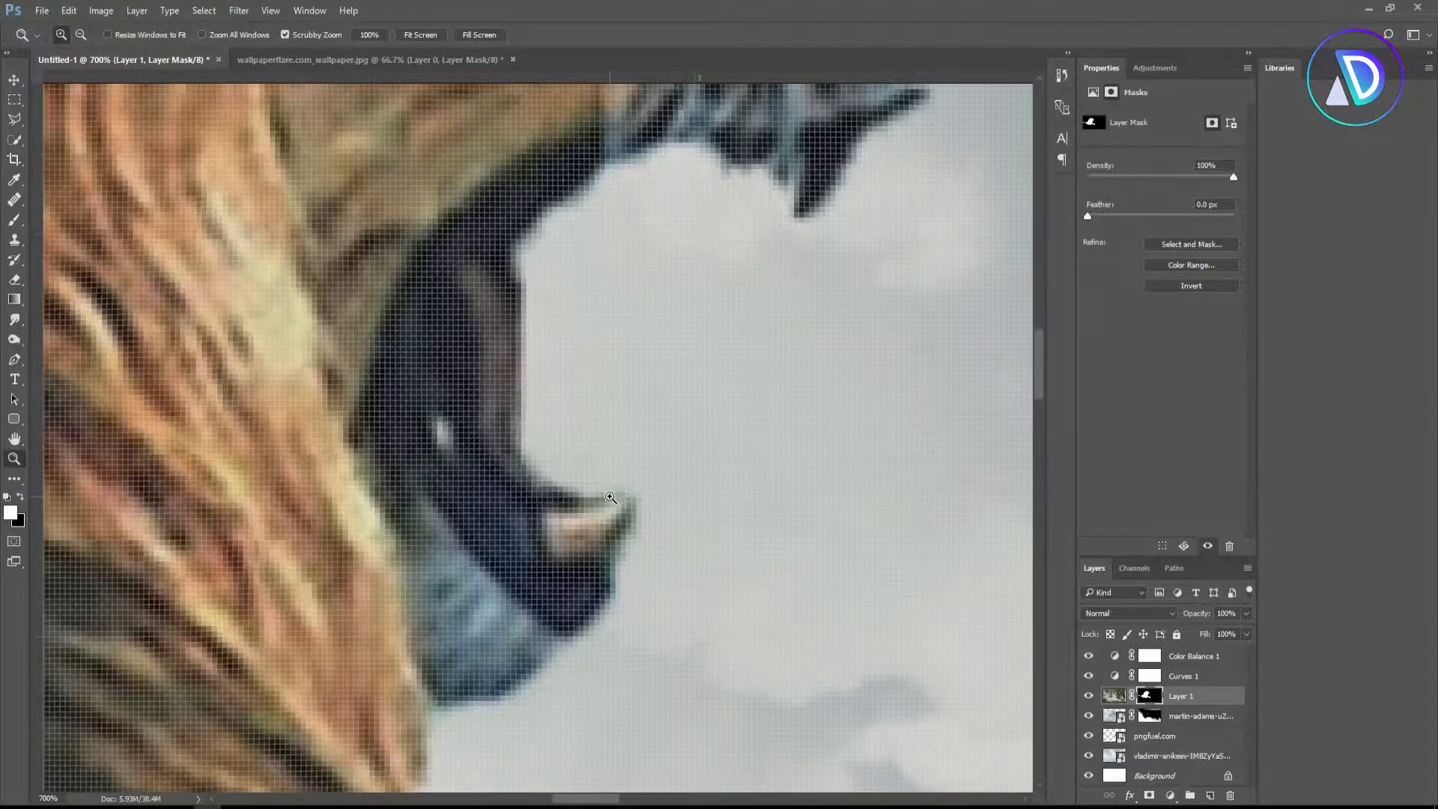
key(b)
key(bracketleft)
key(bracketleft)
key(bracketleft)
key(bracketleft)
key(bracketleft)
key(bracketleft)
key(bracketleft)
mouse_move(556, 492)
mouse_down()
mouse_move(627, 492)
mouse_move(602, 493)
mouse_move(639, 476)
mouse_move(614, 498)
mouse_move(634, 449)
mouse_up()
key(x)
mouse_move(734, 250)
mouse_down()
mouse_move(656, 389)
mouse_move(649, 454)
mouse_move(677, 415)
mouse_move(657, 461)
mouse_move(648, 434)
mouse_move(652, 466)
mouse_move(570, 393)
mouse_up()
key(x)
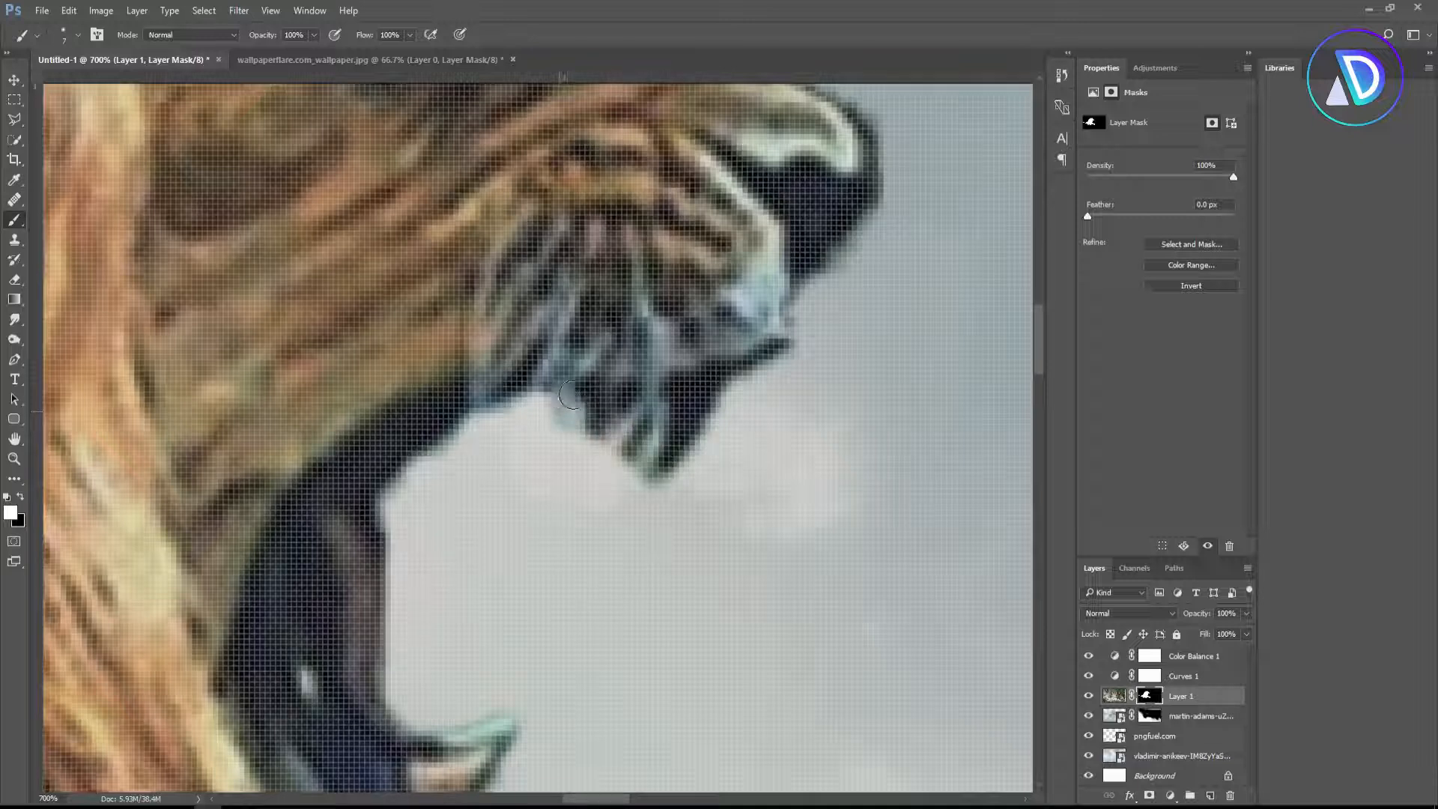
Reveal the lion's upper fangs on the mask and trim the gap and edges around them with a 3 px brush
mouse_move(640, 453)
mouse_down()
mouse_move(591, 441)
mouse_move(628, 471)
mouse_move(591, 479)
mouse_move(620, 467)
mouse_up()
key(x)
mouse_move(558, 382)
mouse_down()
mouse_move(546, 408)
mouse_move(571, 411)
mouse_move(558, 479)
mouse_up()
key(bracketleft)
key(bracketleft)
click(636, 472)
key(bracketleft)
key(bracketleft)
mouse_move(637, 468)
mouse_down()
mouse_move(650, 483)
mouse_move(673, 475)
mouse_up()
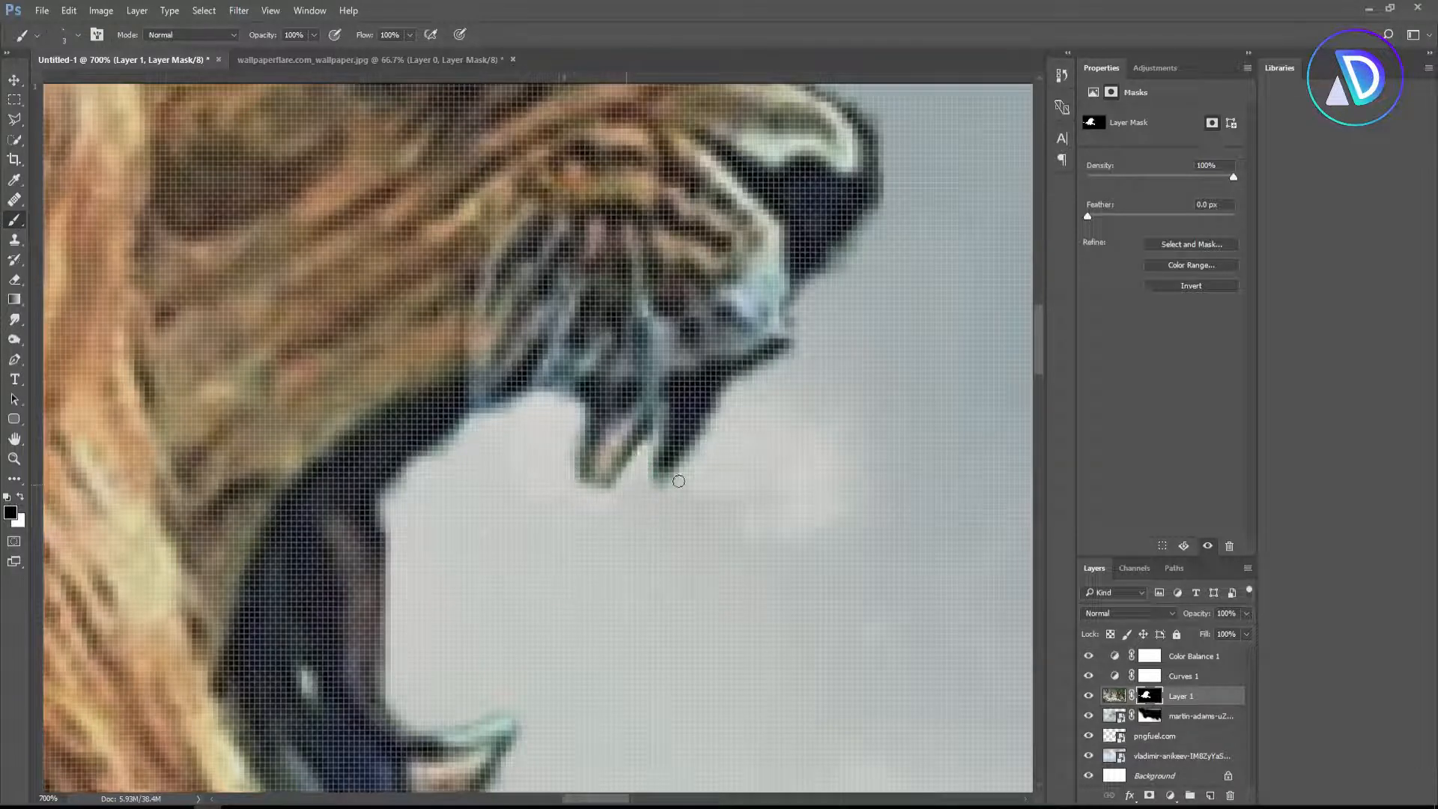
key(z)
drag(413, 384, 397, 402)
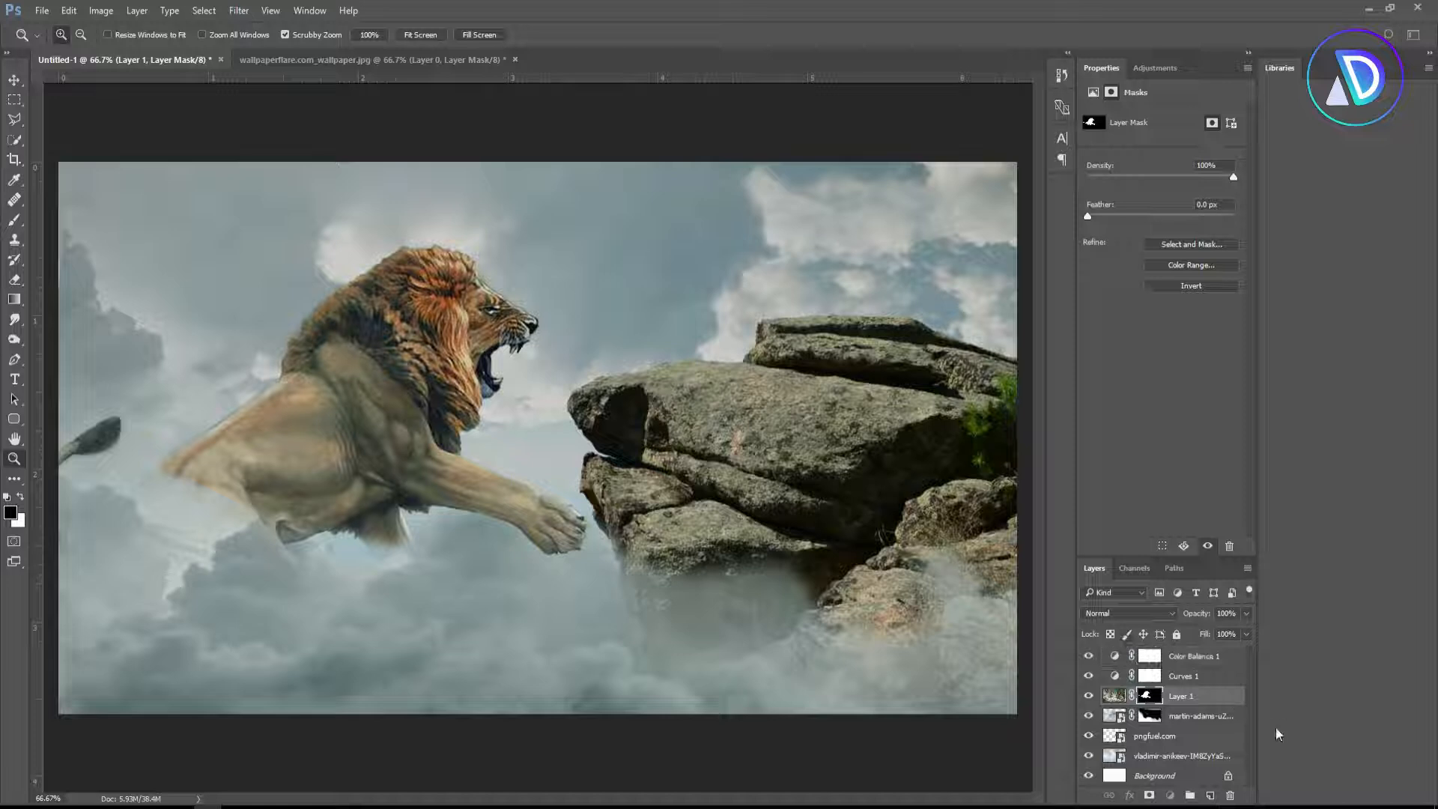
Move the lion layer above Color Balance 1 and clip a Vibrance adjustment to it with vibrance +15 and saturation +13
drag(1117, 698, 1128, 654)
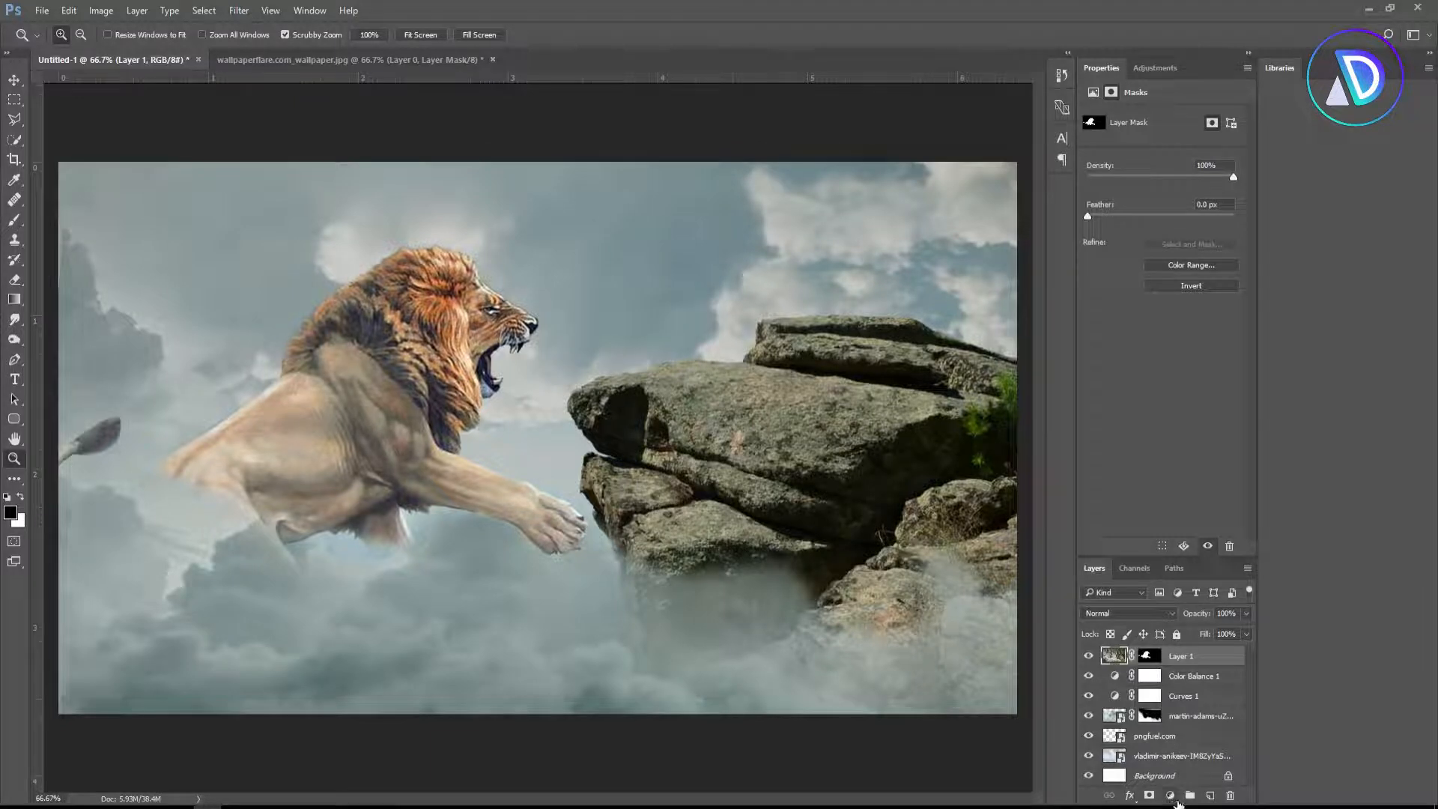
click(1175, 801)
click(1257, 597)
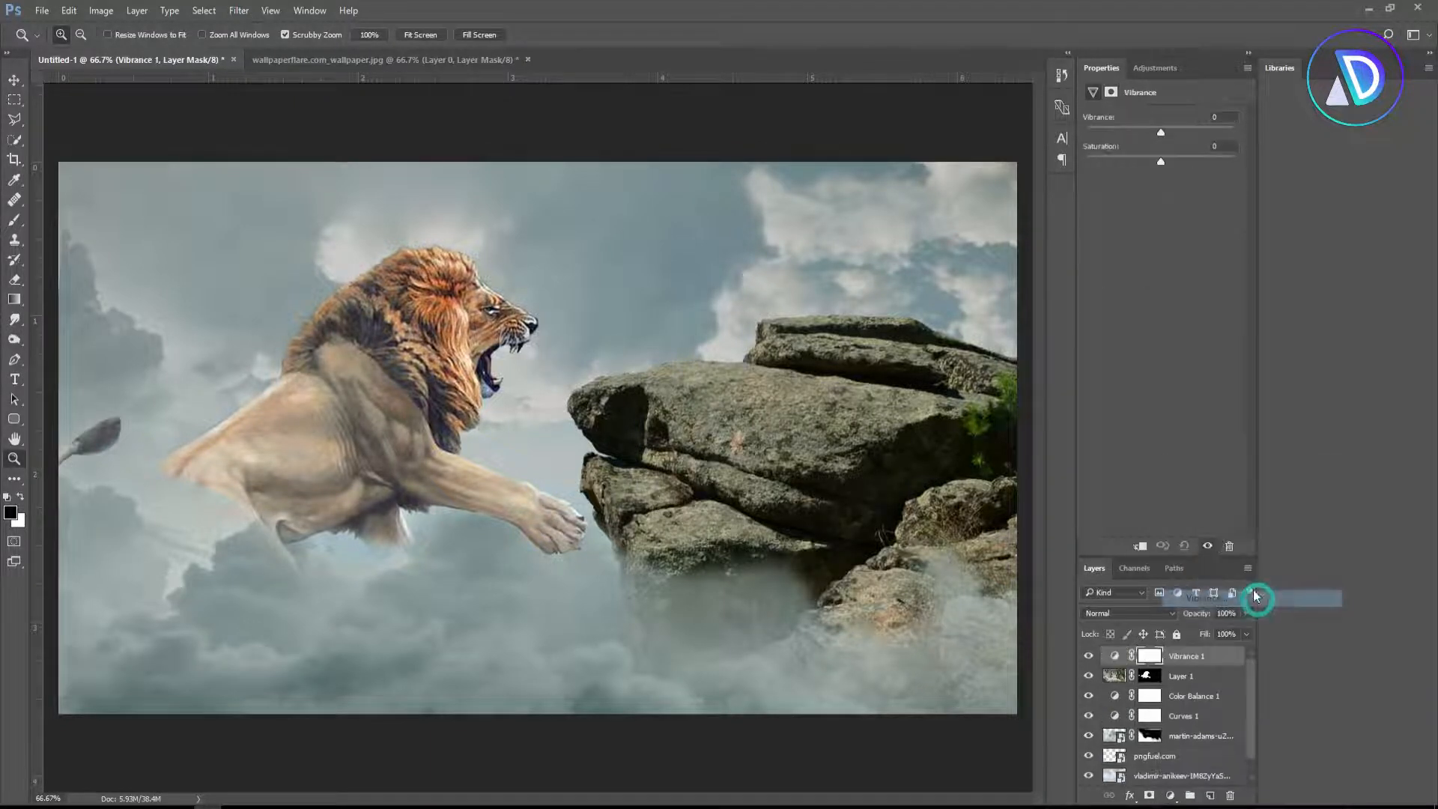
drag(1160, 131, 1171, 131)
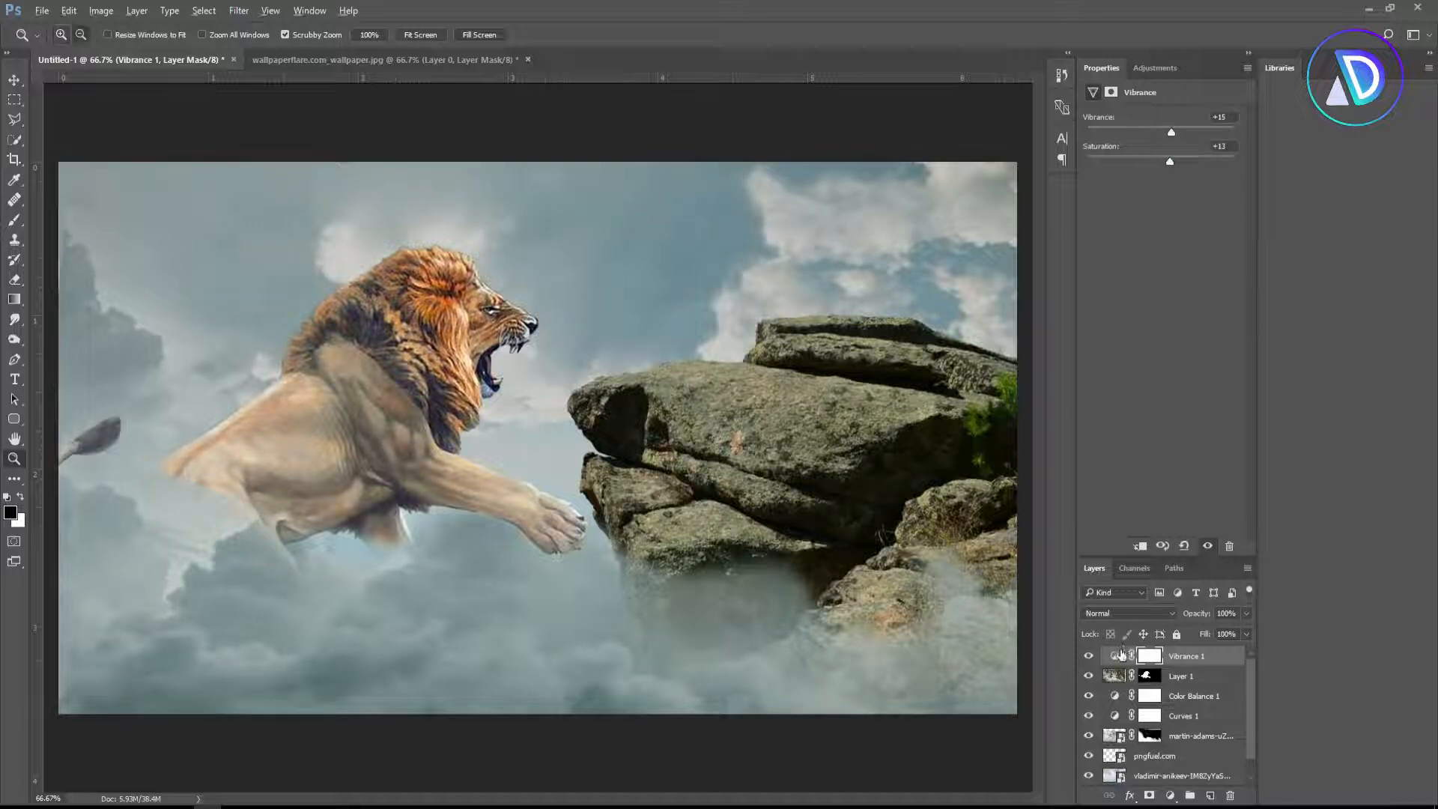
alt+click(1129, 659)
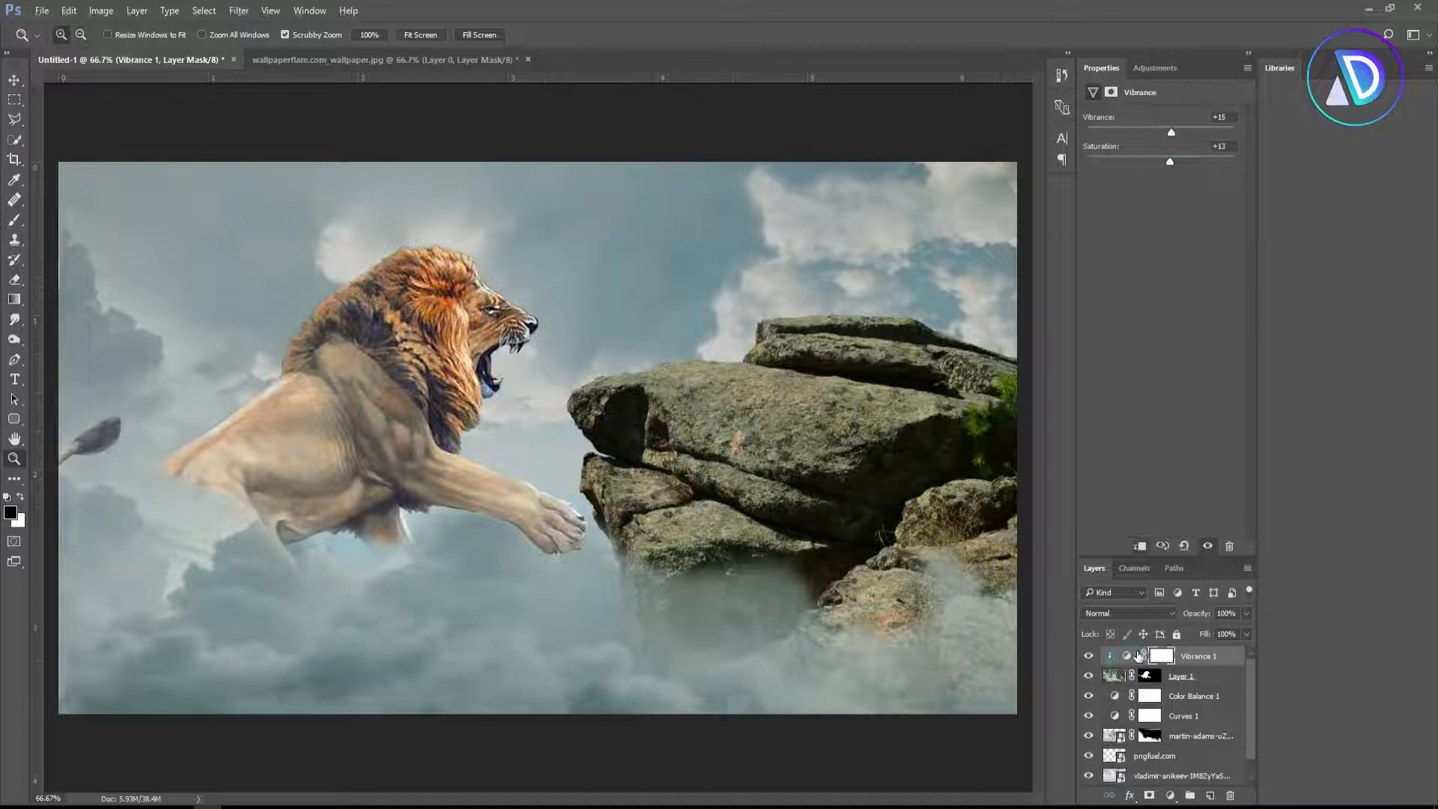
Add a Color Balance adjustment clipped to the lion, with midtones at -19 cyan–red and +16 yellow–blue
click(1178, 797)
click(1274, 625)
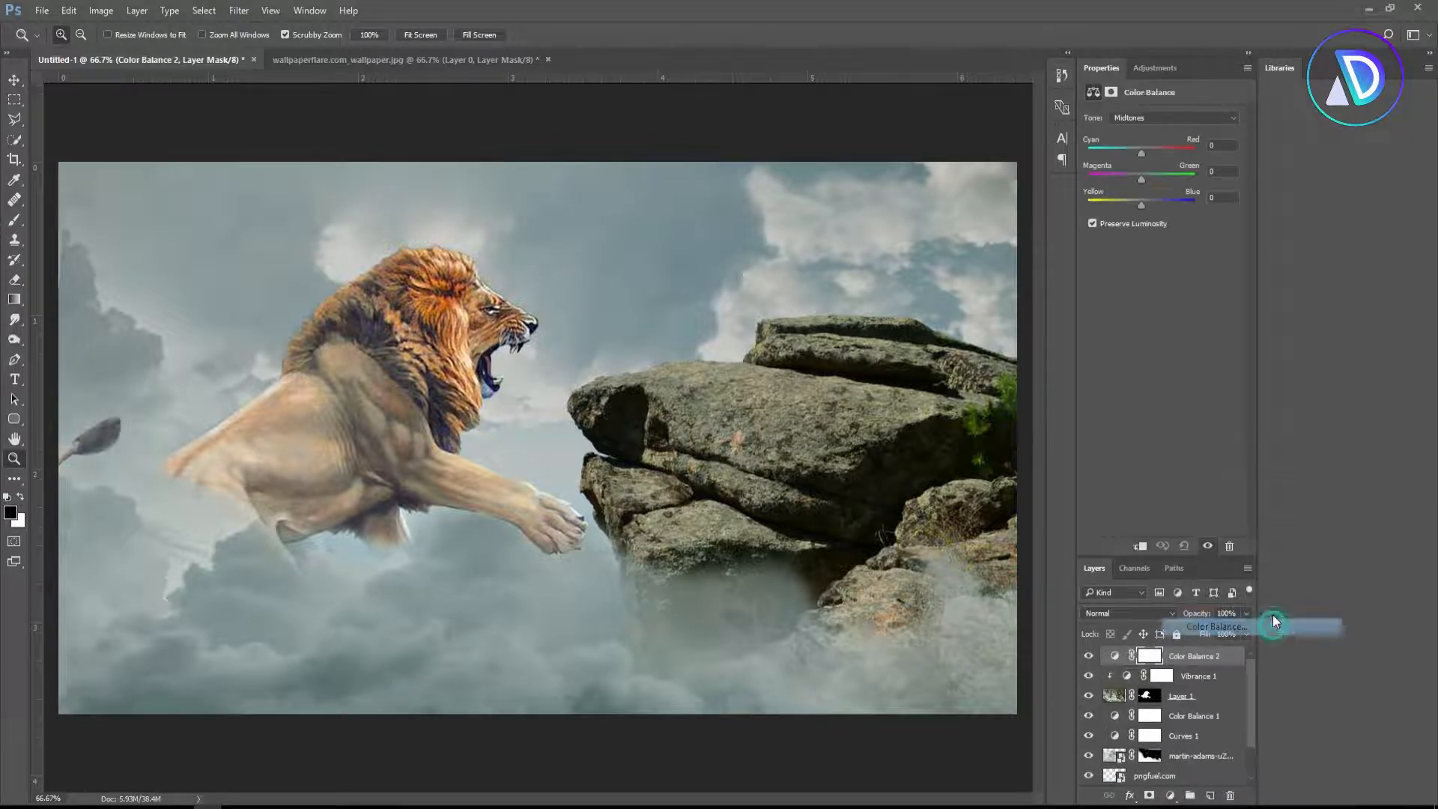
drag(1141, 153, 1130, 155)
drag(1143, 211, 1152, 212)
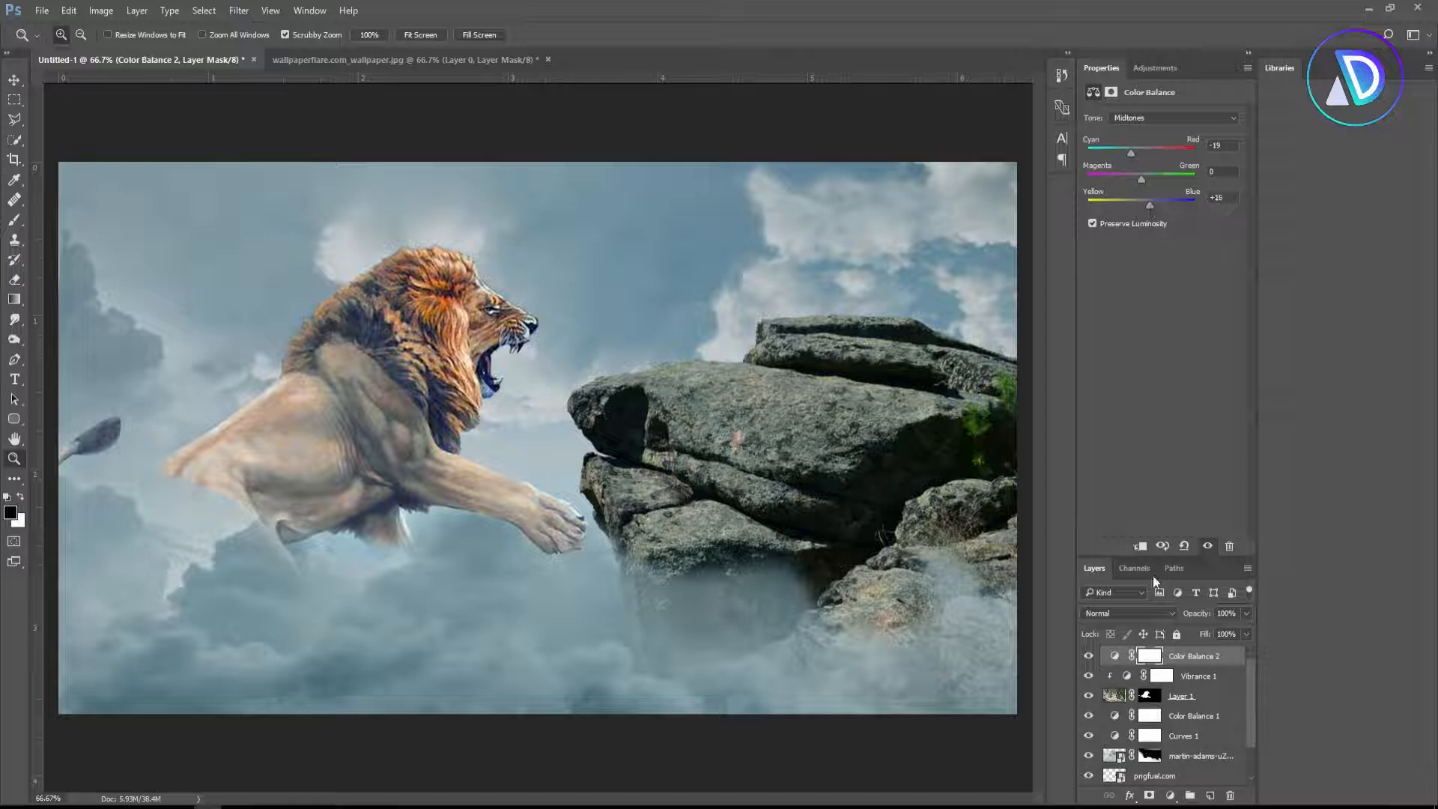
alt+click(1127, 672)
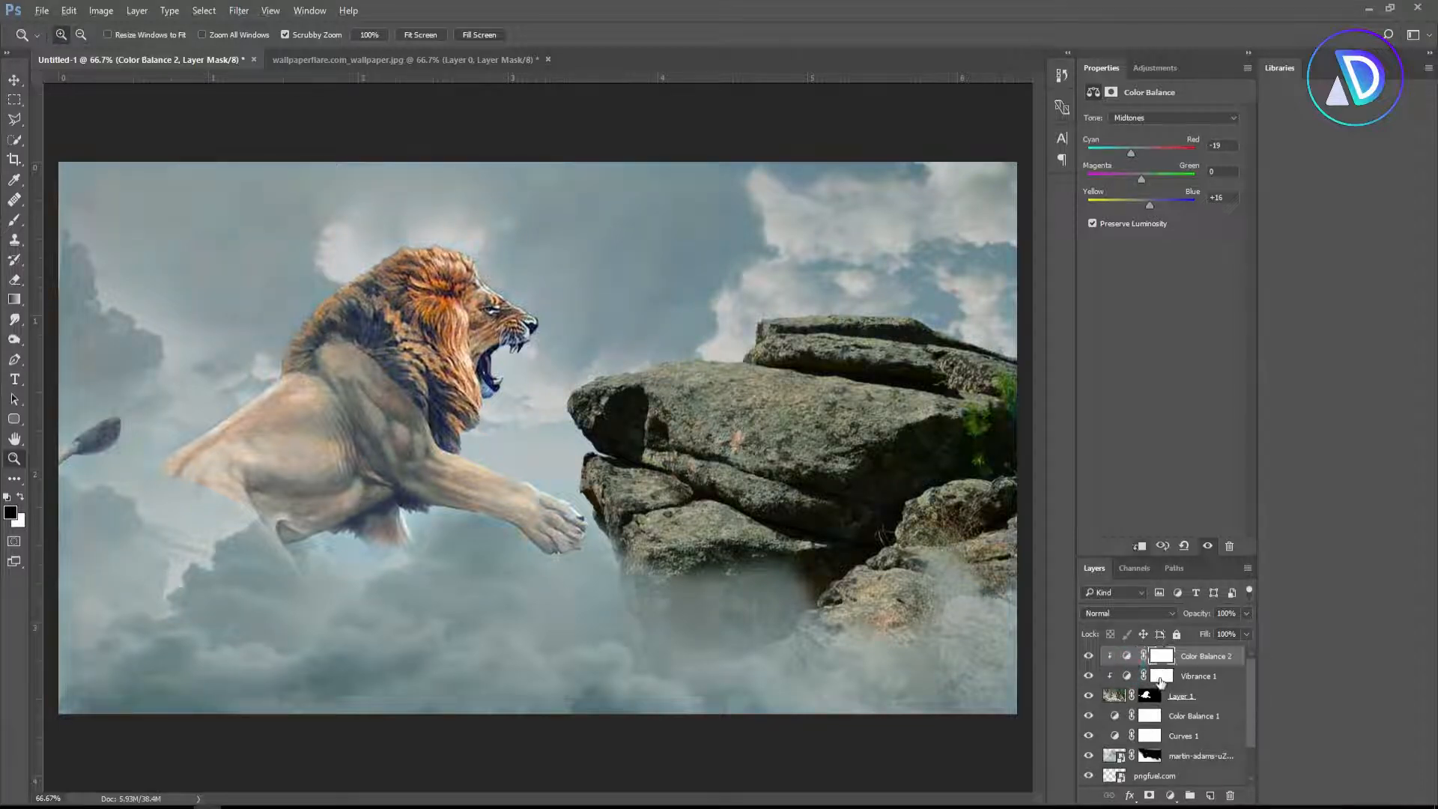
Add a Levels adjustment clipped to the lion with the white output level at 230
click(1170, 801)
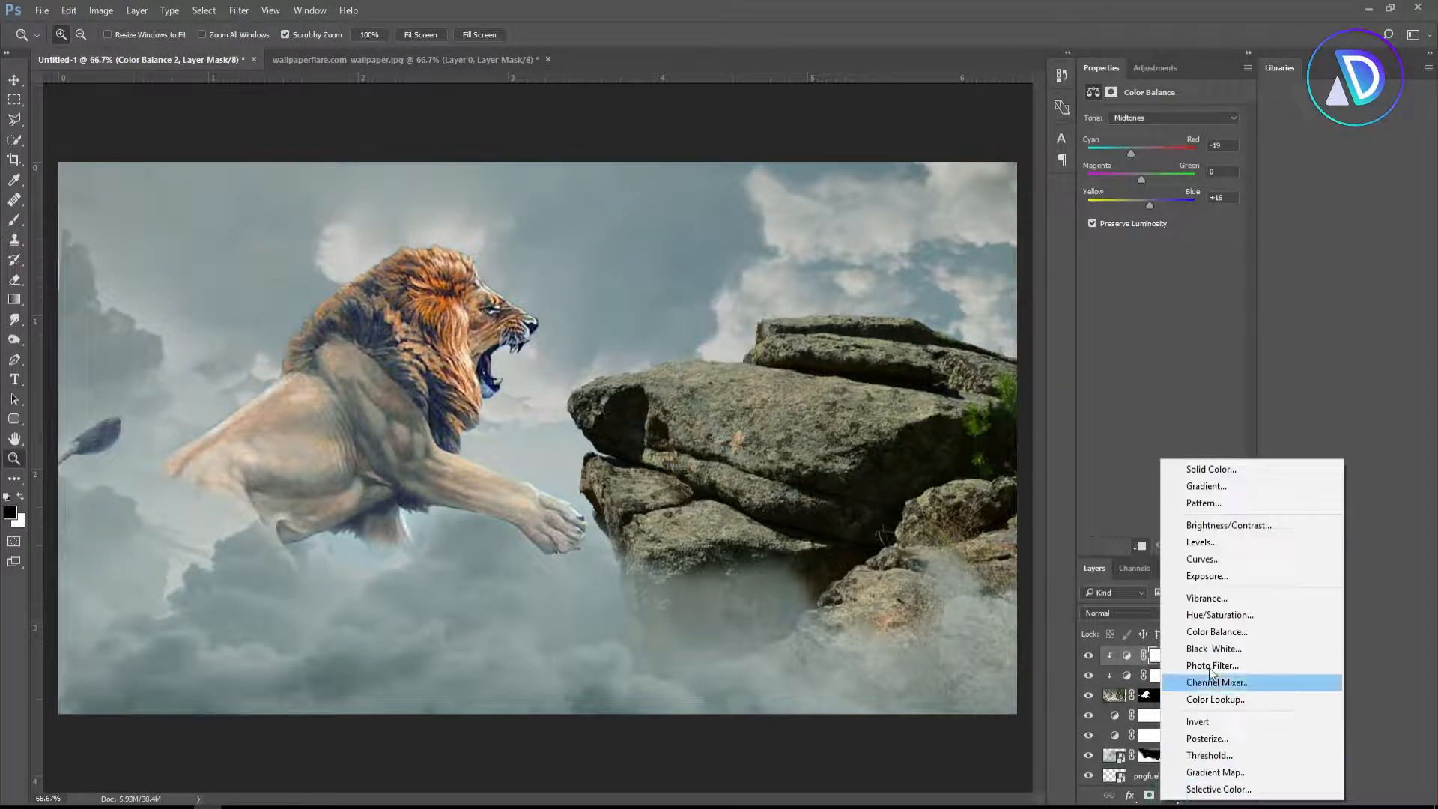
click(1237, 550)
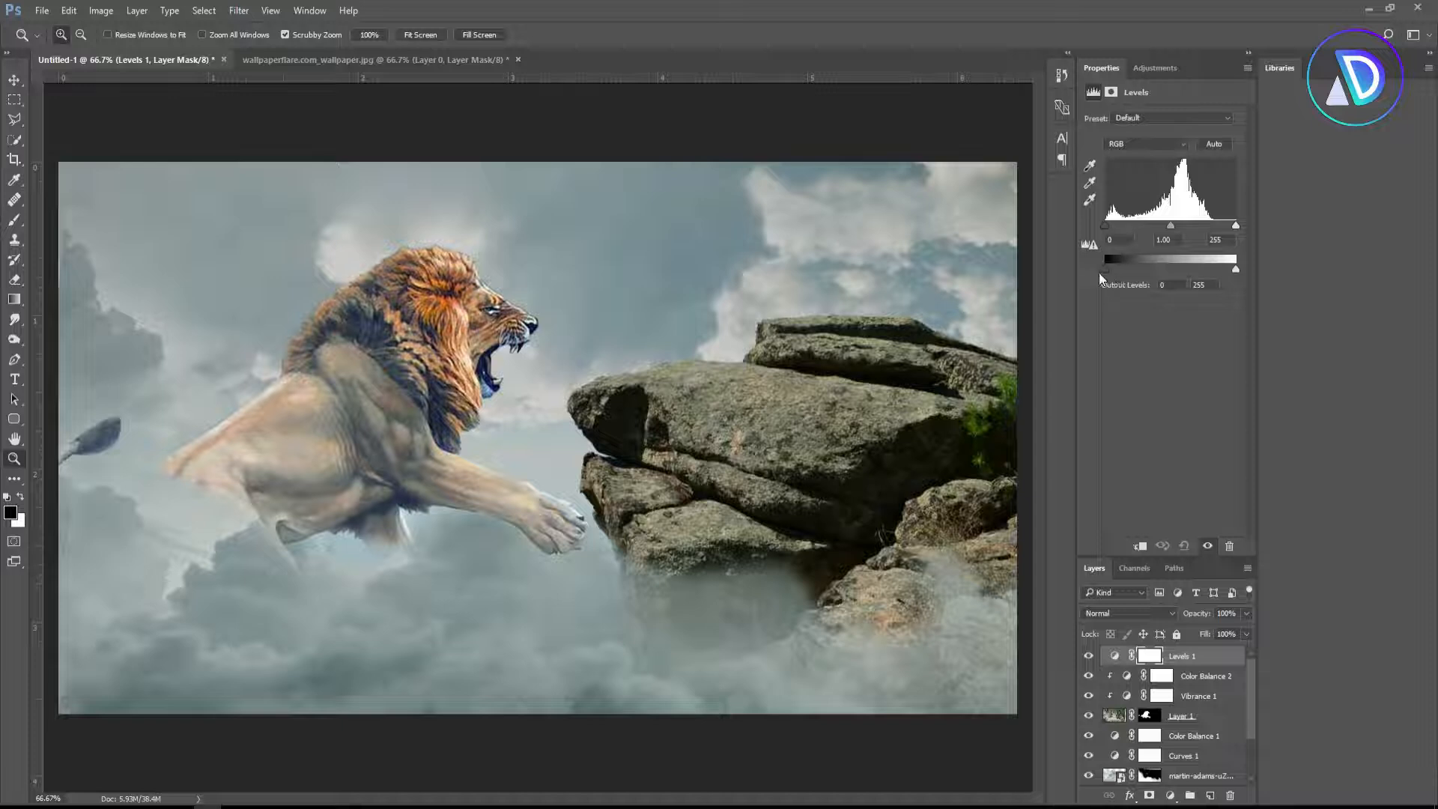
drag(1236, 269, 1233, 279)
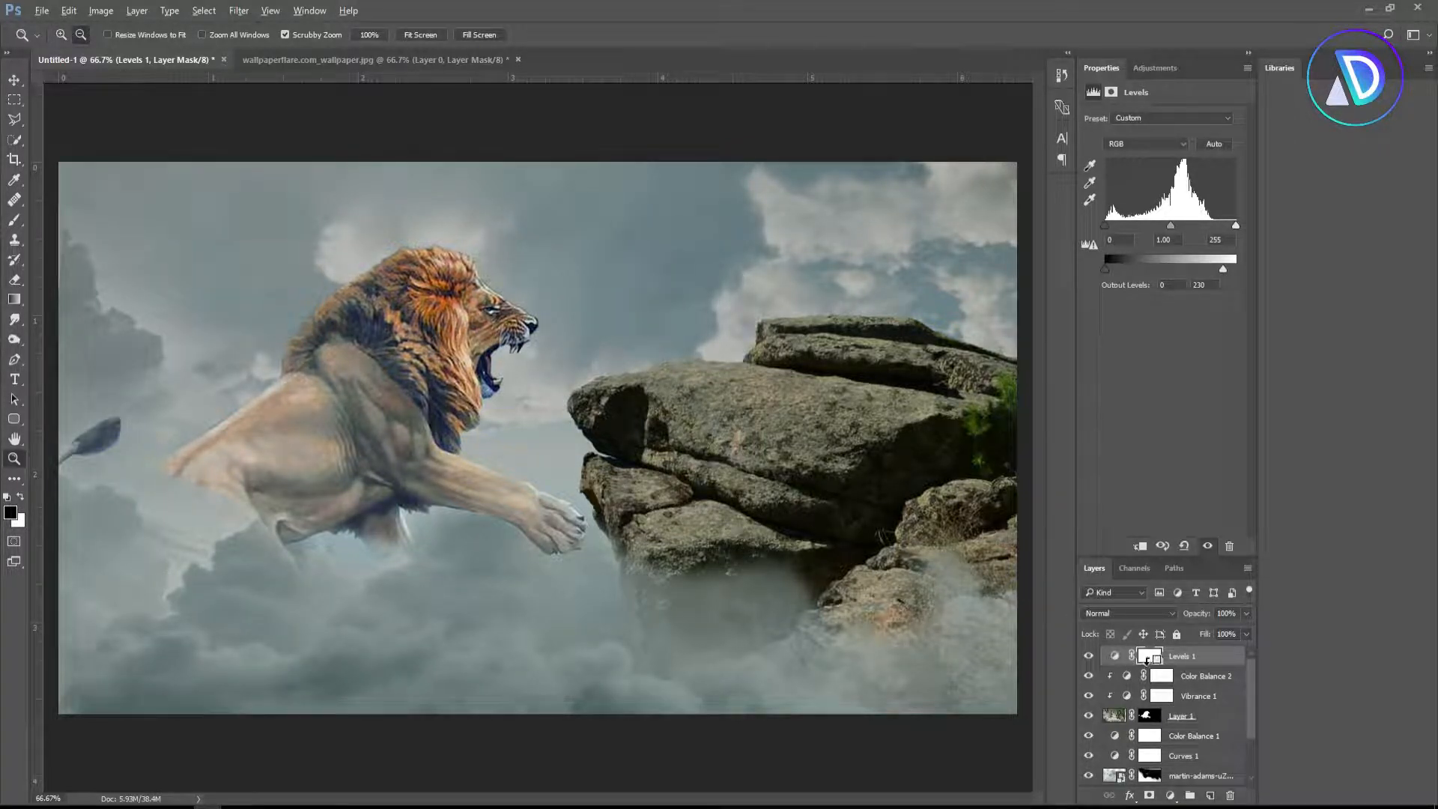
key(ctrl+alt+g)
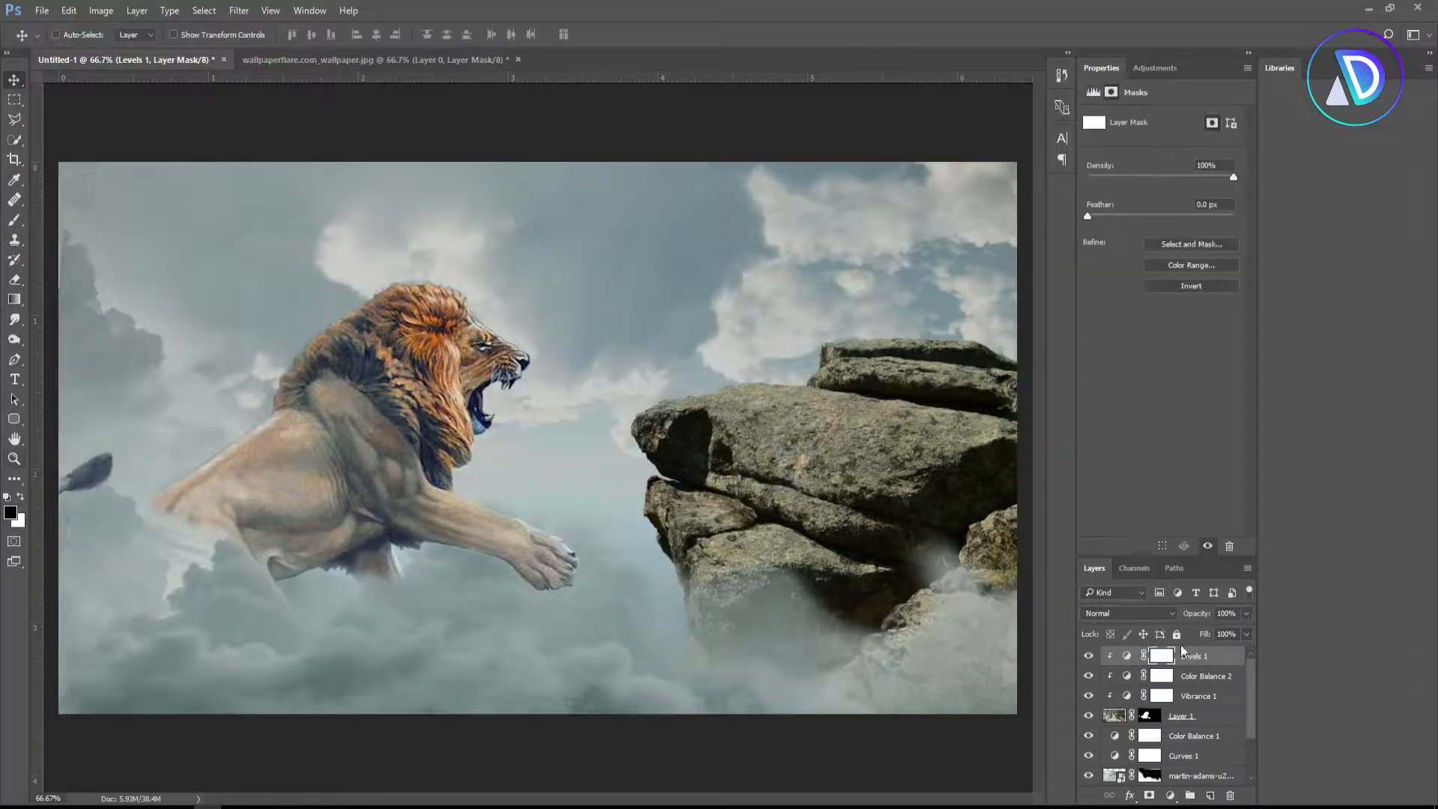
Place the lightning image pngfuel.com(2).png in the sky beside the lion's head, scaled to about 16% and rotated about 22°
key(alt+Tab)
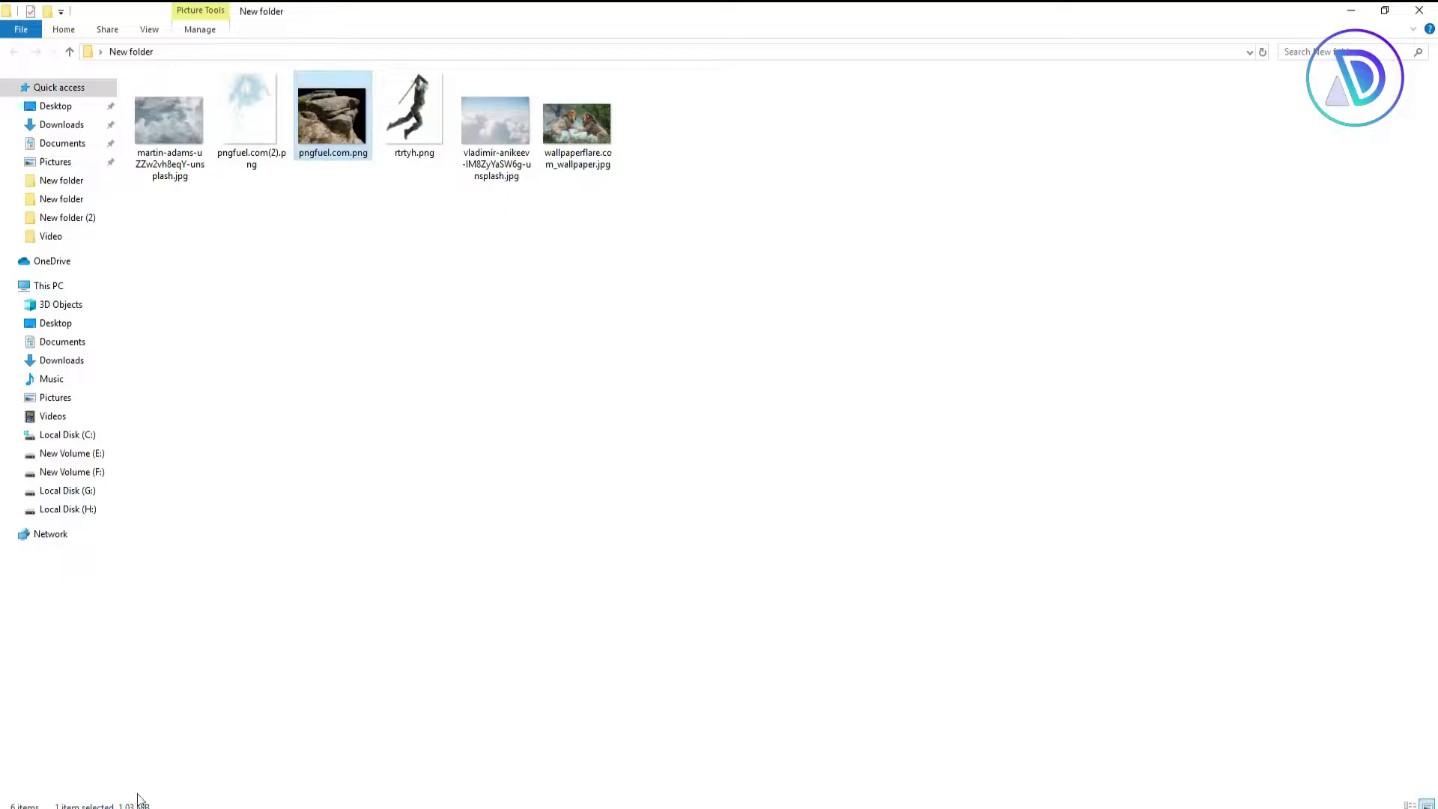
drag(253, 122, 752, 265)
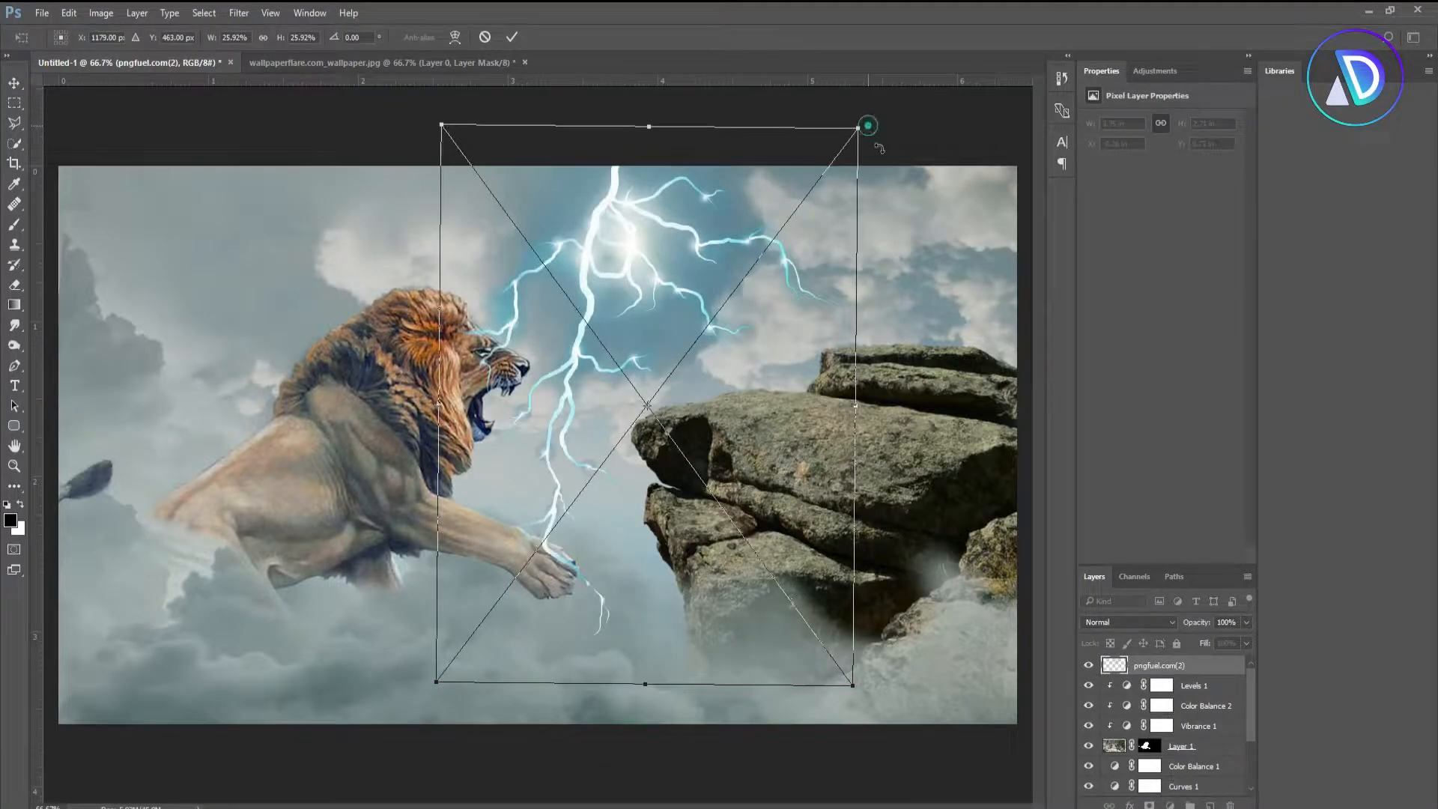
drag(866, 128, 929, 248)
drag(741, 259, 723, 238)
drag(717, 725, 685, 599)
drag(677, 354, 664, 259)
mouse_move(679, 538)
mouse_down()
mouse_move(658, 499)
mouse_move(676, 533)
mouse_up()
drag(653, 271, 654, 251)
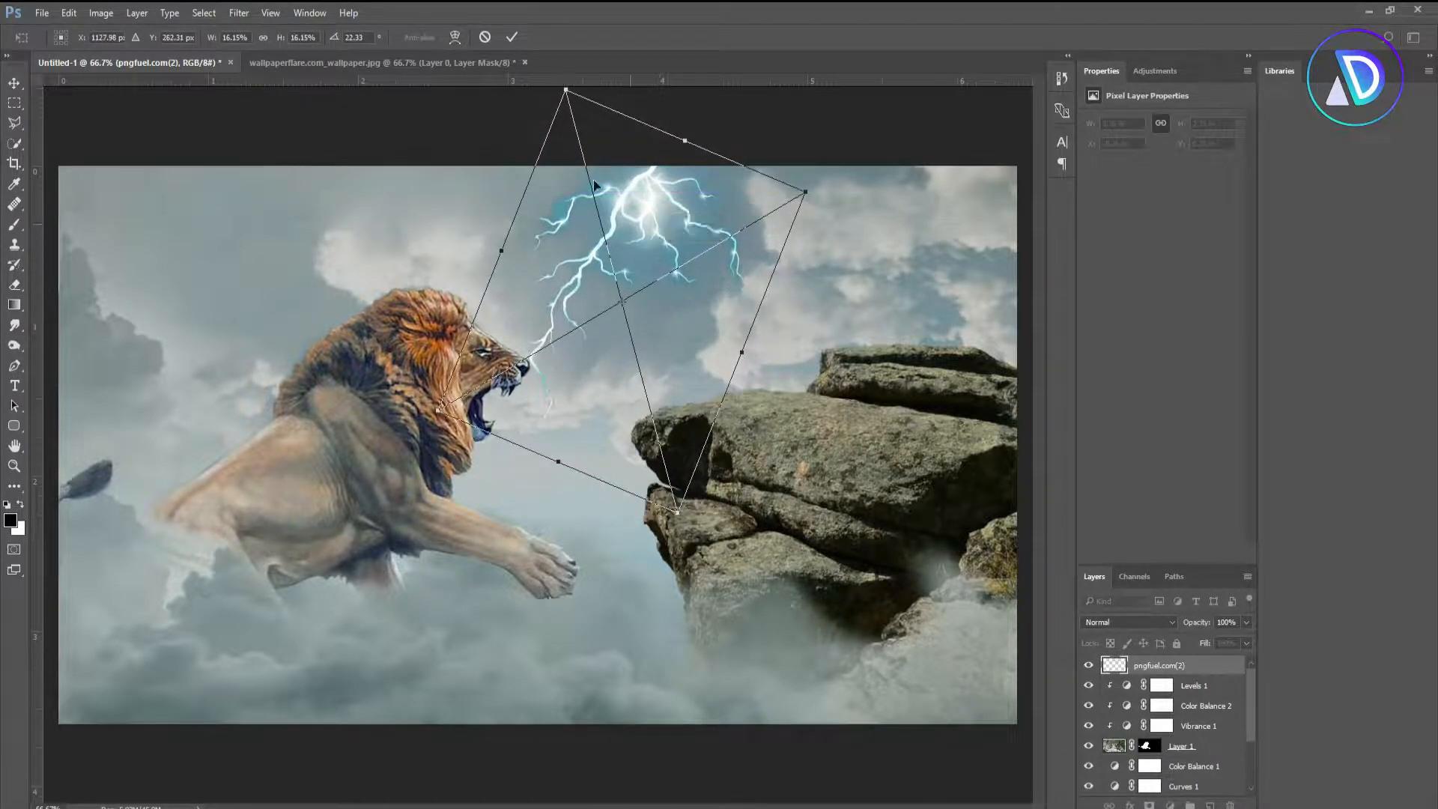
click(512, 39)
Add a mask to the lightning layer and fade its branches with a soft 250 px brush at 18% flow
click(1149, 804)
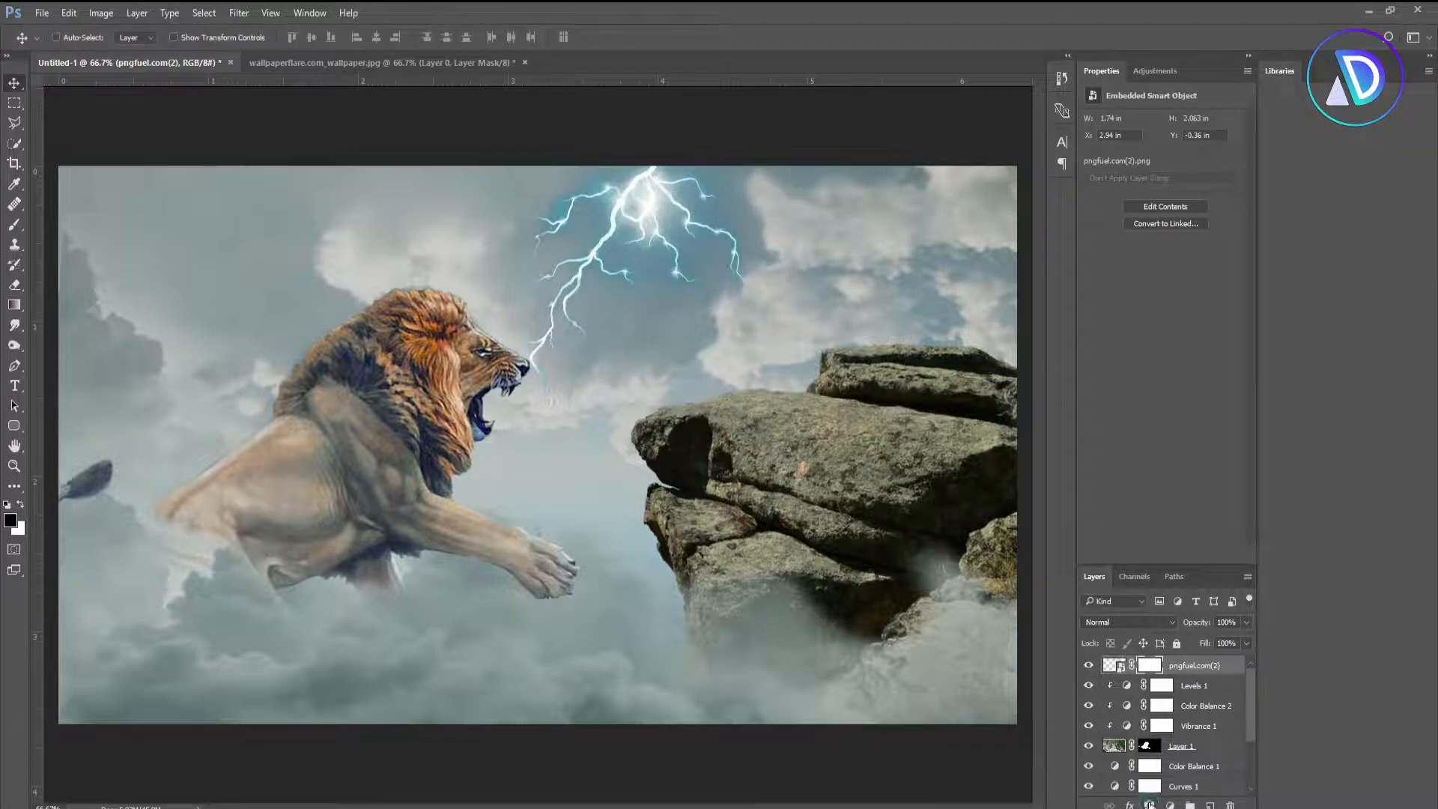
key(b)
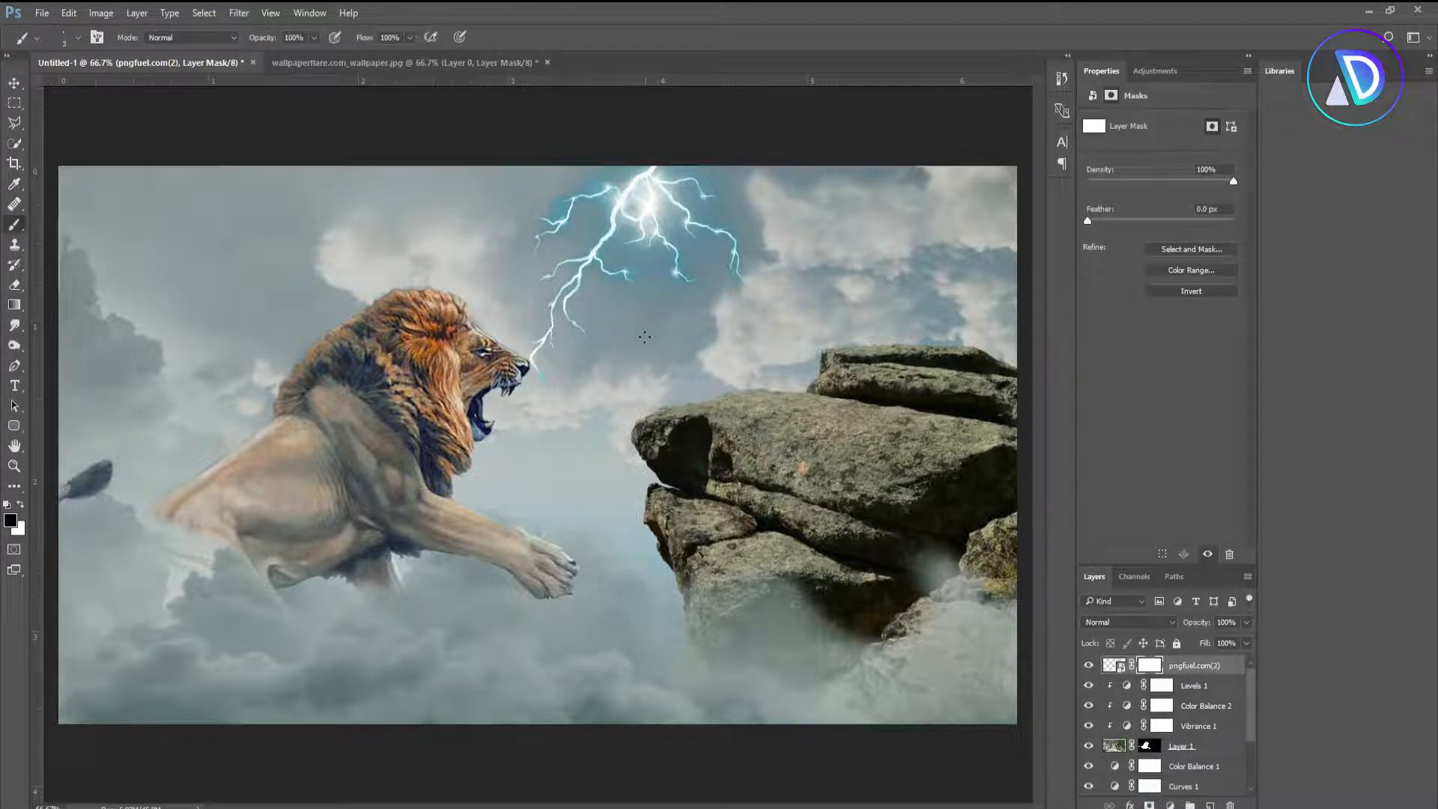
key(bracketright)
key(bracketright)
key(bracketright)
key(bracketright)
key(bracketright)
key(bracketright)
key(bracketright)
key(bracketright)
key(bracketright)
key(bracketright)
key(bracketright)
key(bracketright)
key(bracketright)
key(bracketright)
key(bracketright)
key(bracketright)
click(409, 37)
drag(367, 66, 357, 64)
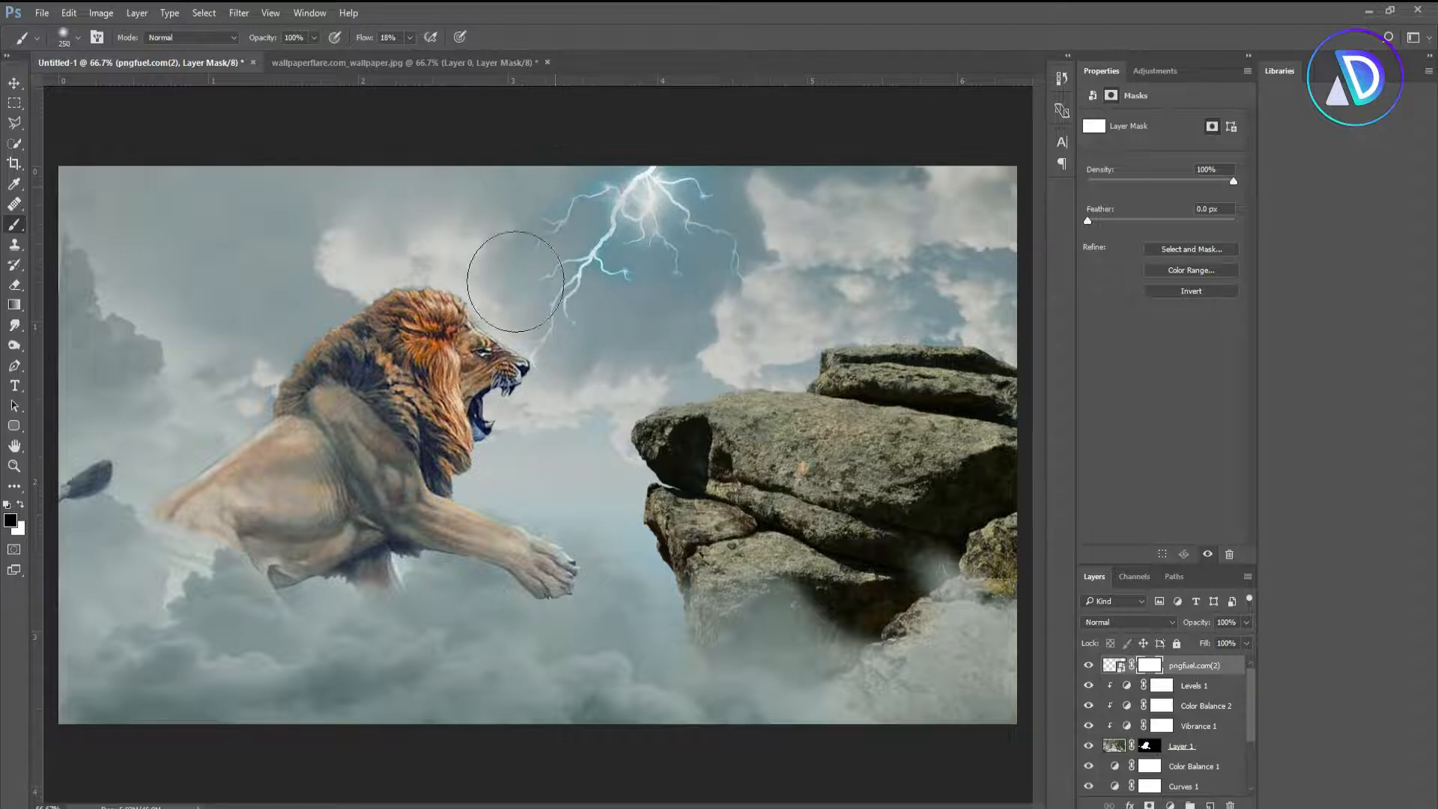
mouse_move(572, 241)
mouse_down()
mouse_move(658, 393)
mouse_move(639, 320)
mouse_move(594, 263)
mouse_move(648, 206)
mouse_move(786, 250)
mouse_move(744, 256)
mouse_move(789, 241)
mouse_up()
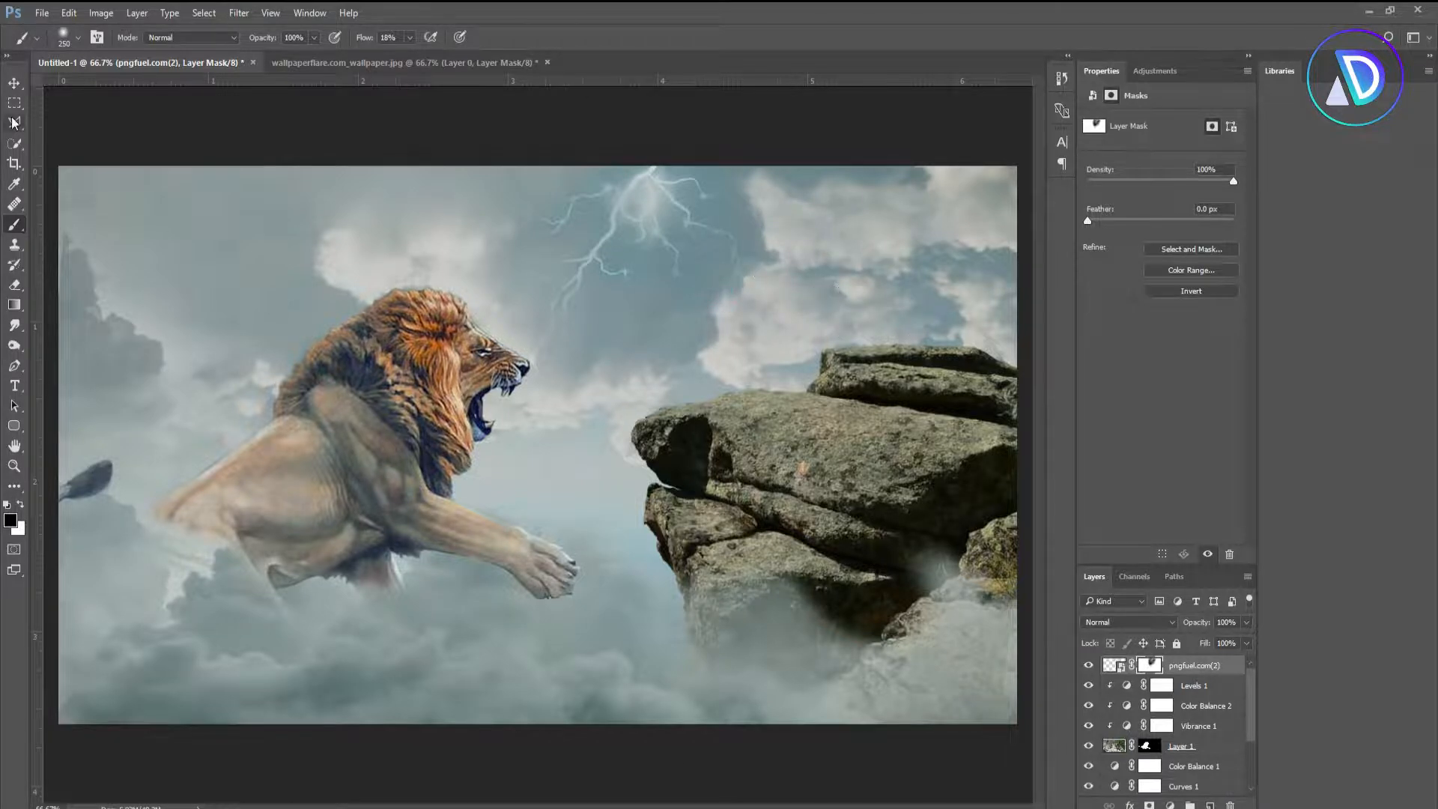
Place the swordsman image rtrtyh.png in the composite and flip it horizontally
key(v)
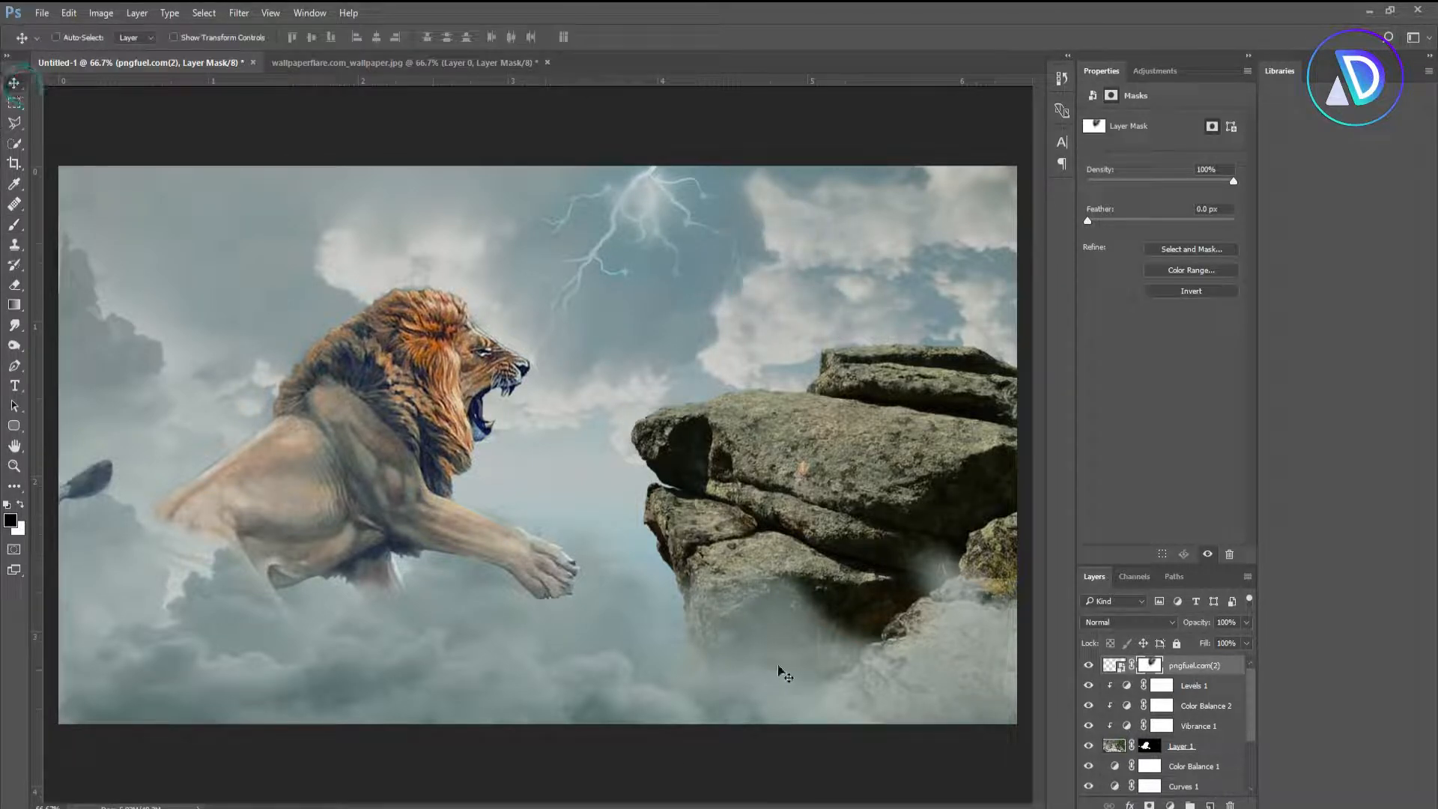
click(324, 62)
click(223, 62)
key(alt+Tab)
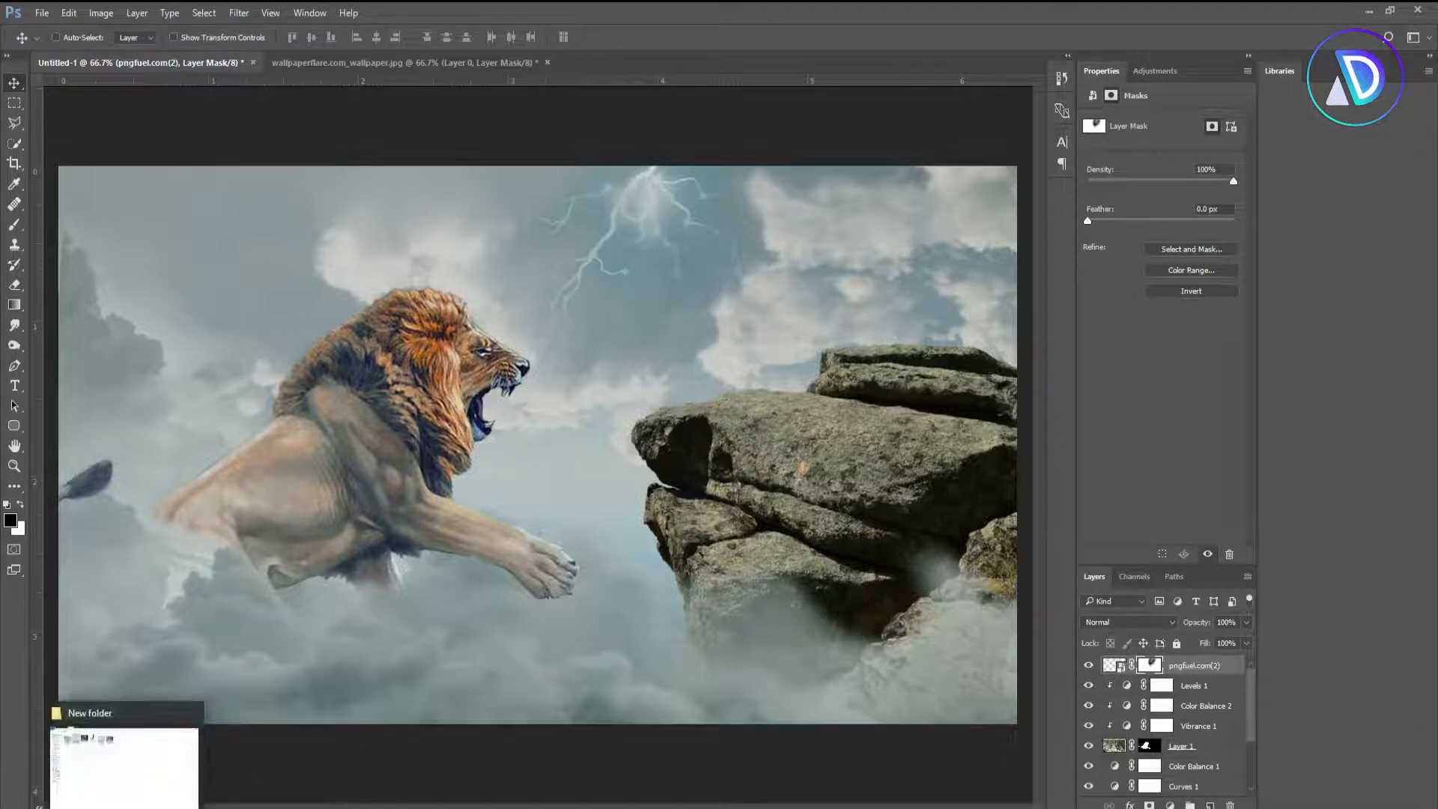
drag(403, 93, 556, 576)
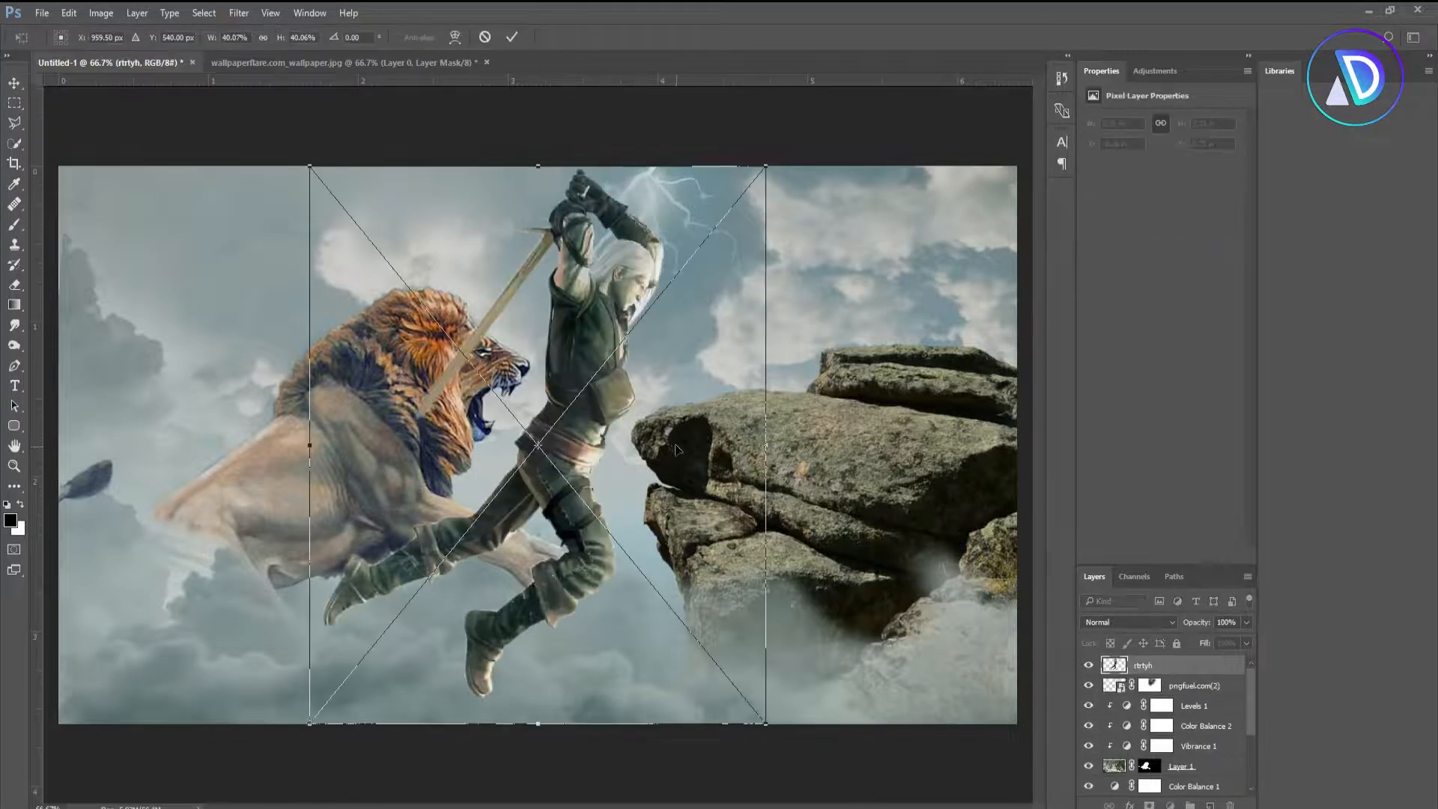
right_click(676, 449)
click(780, 659)
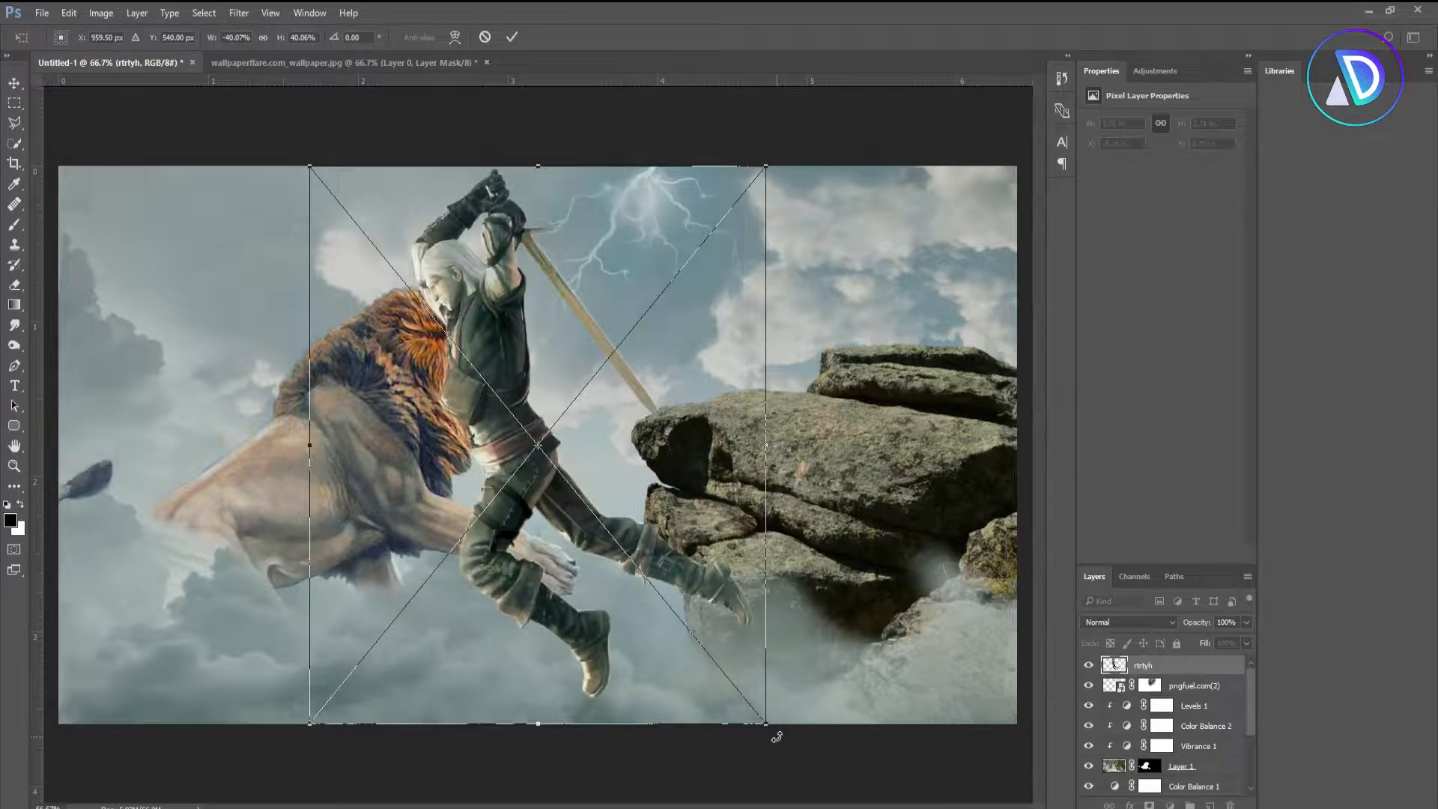
Scale the swordsman to about 14% and position him in the sky between the lion's head and the cliff, beside the lightning
drag(770, 726, 656, 592)
drag(605, 498, 724, 361)
drag(789, 463, 753, 402)
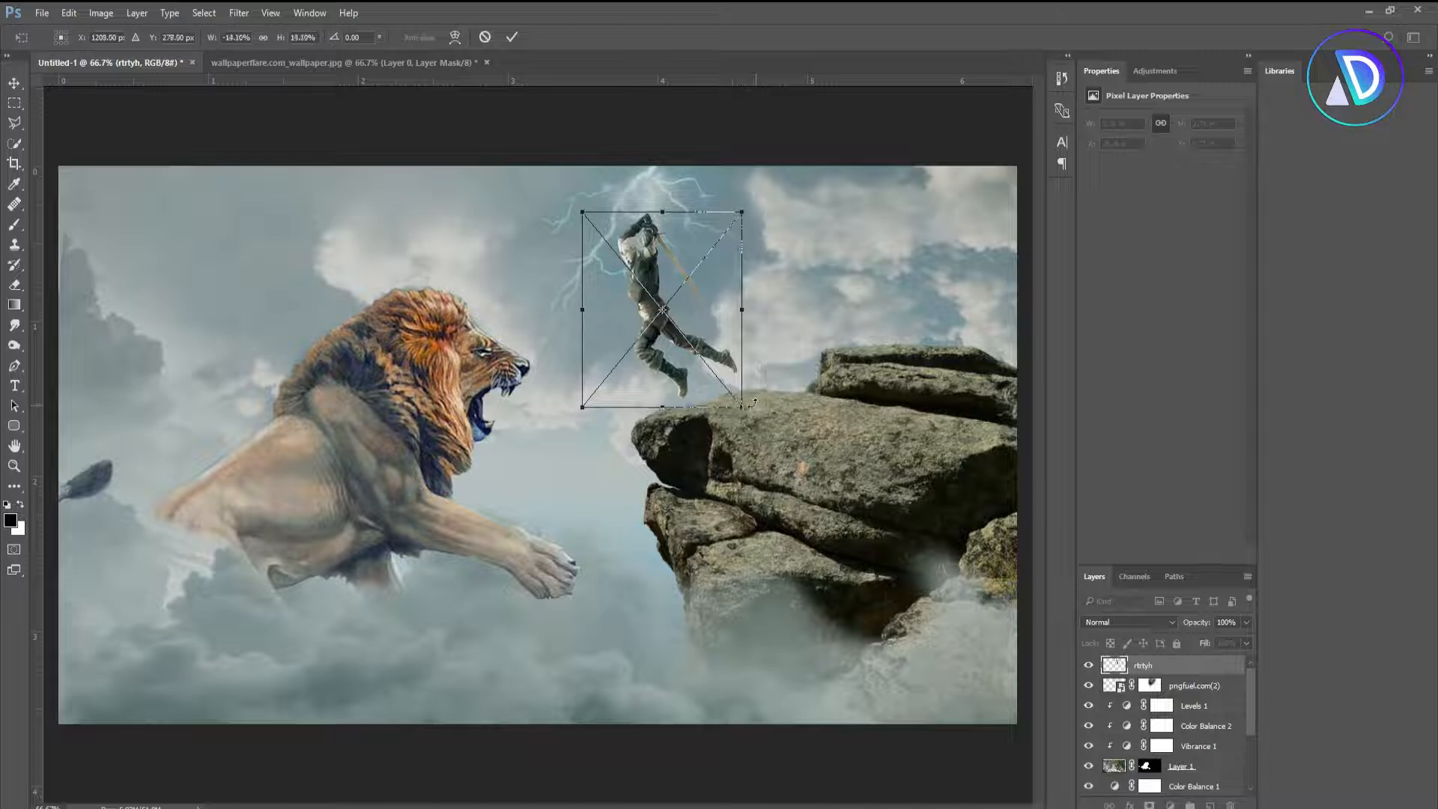
drag(713, 352, 651, 348)
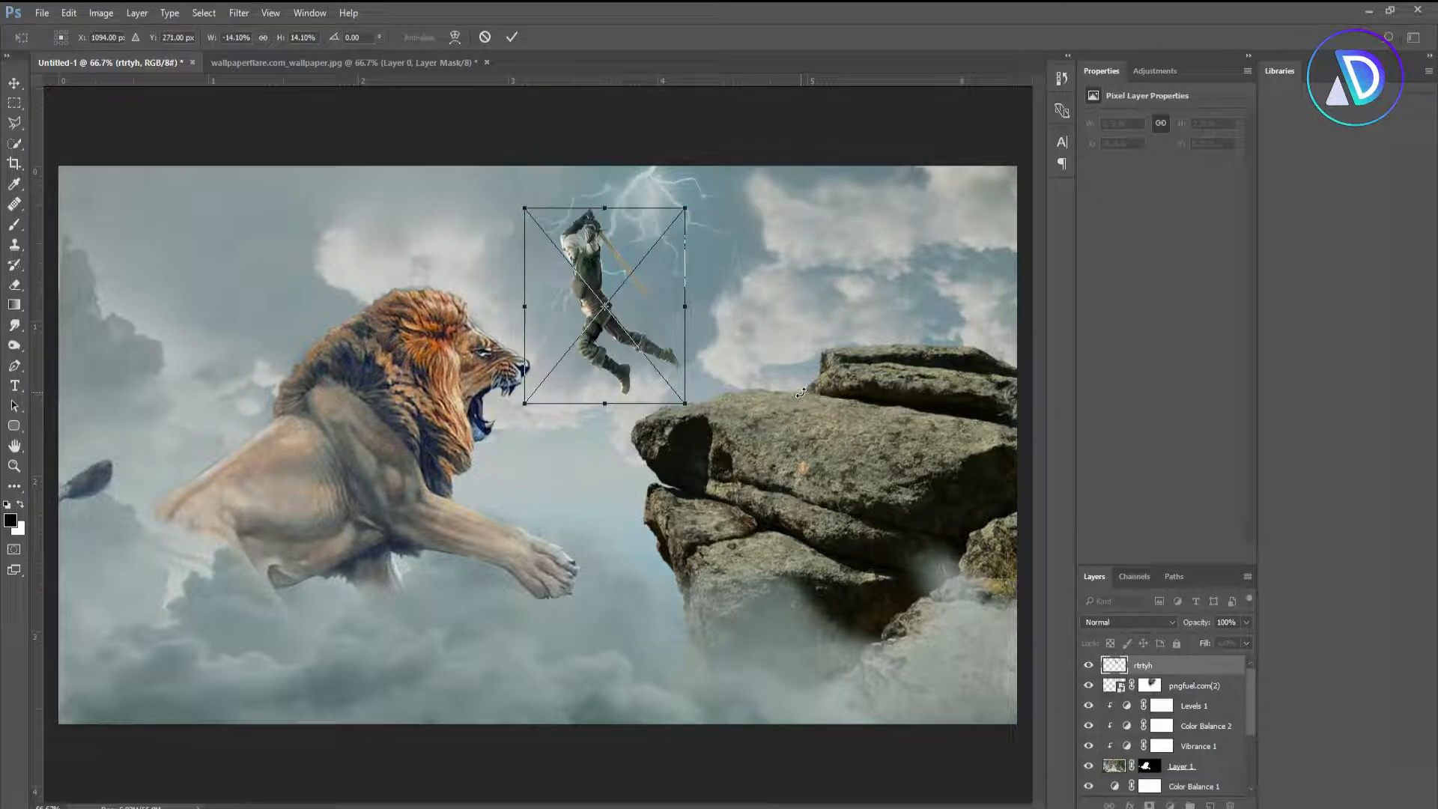
key(Left)
key(Left)
key(Left)
key(Left)
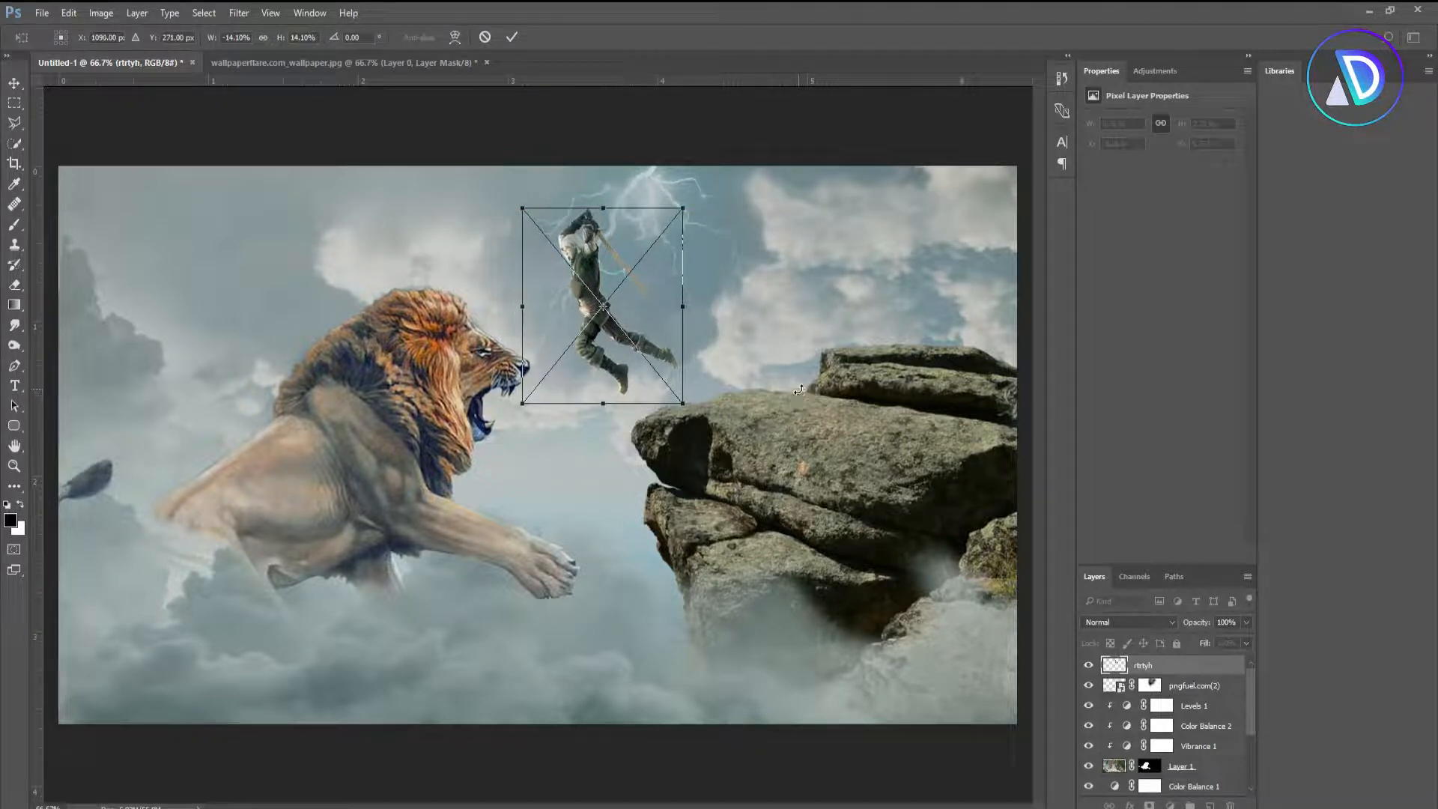
key(Right)
key(Right)
key(Right)
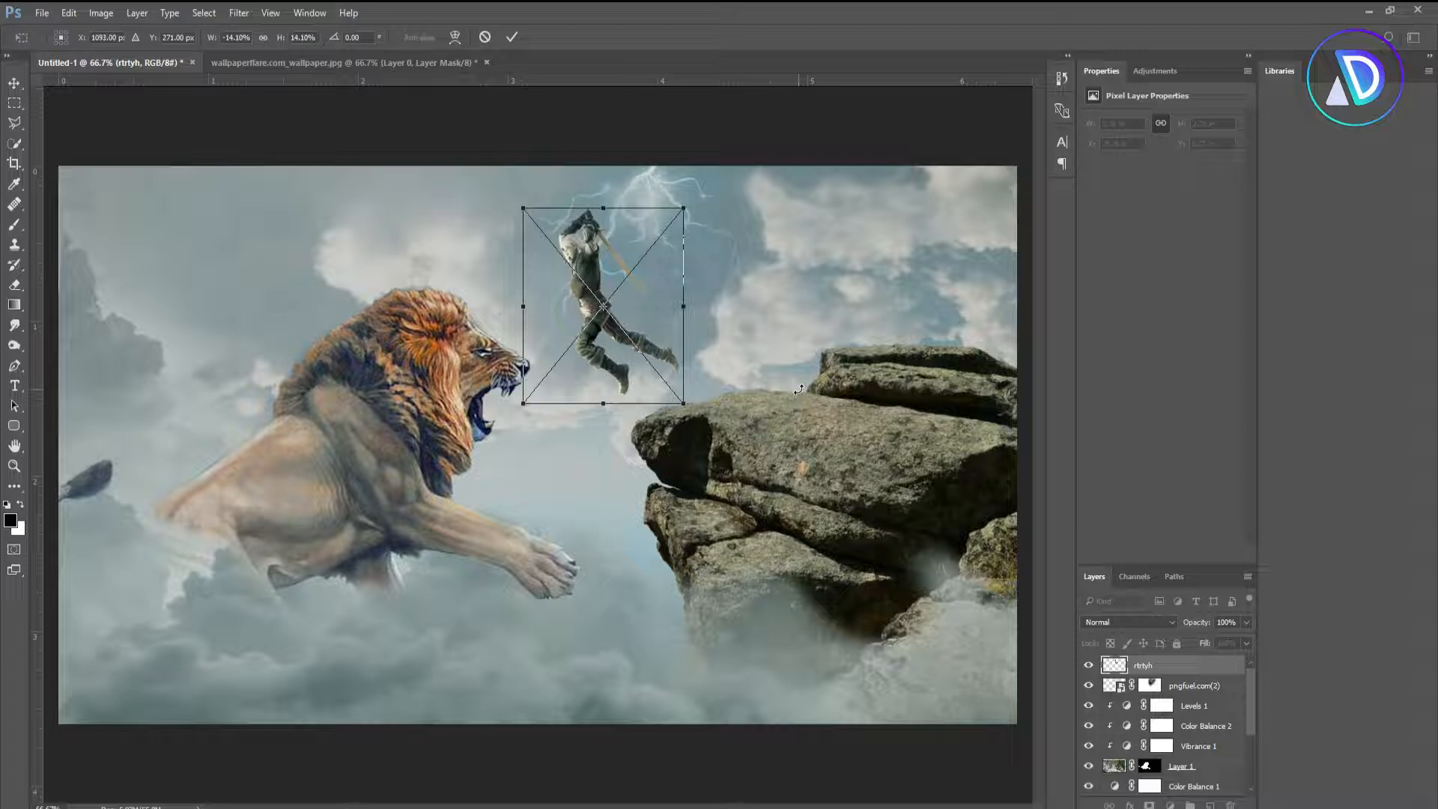
click(512, 38)
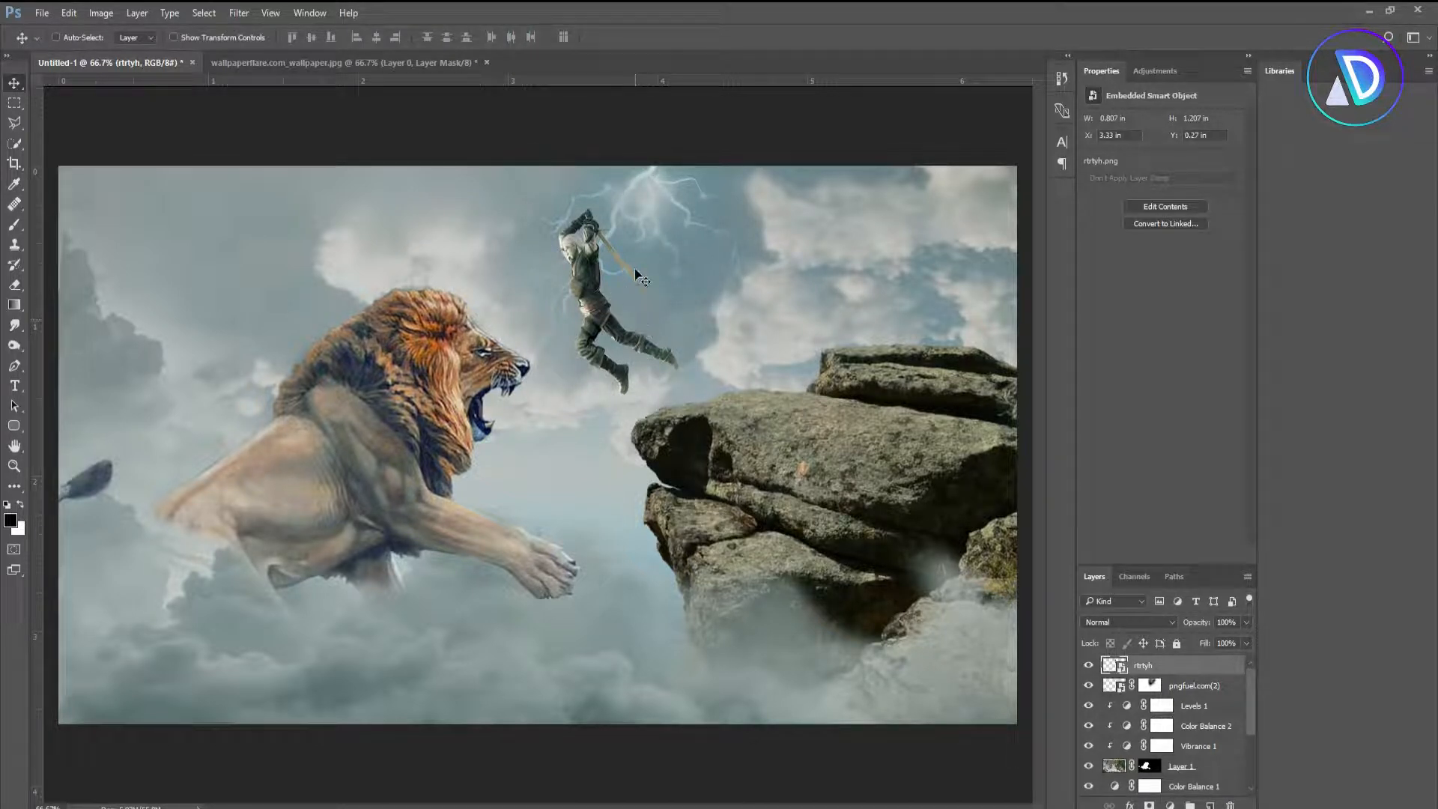
Outline the swordsman's blade with the Polygonal Lasso and copy it to a new layer
key(z)
drag(629, 255, 577, 313)
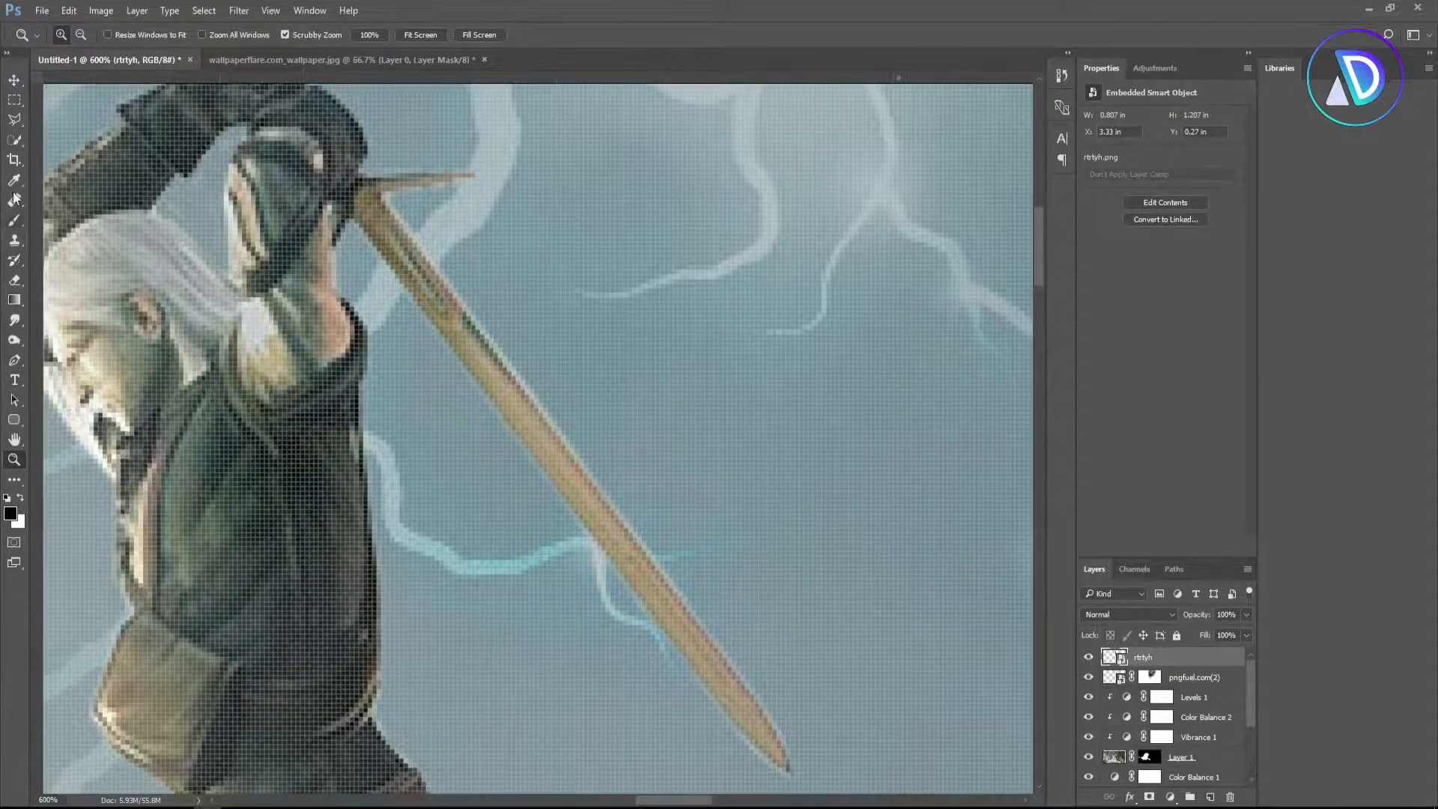
click(14, 119)
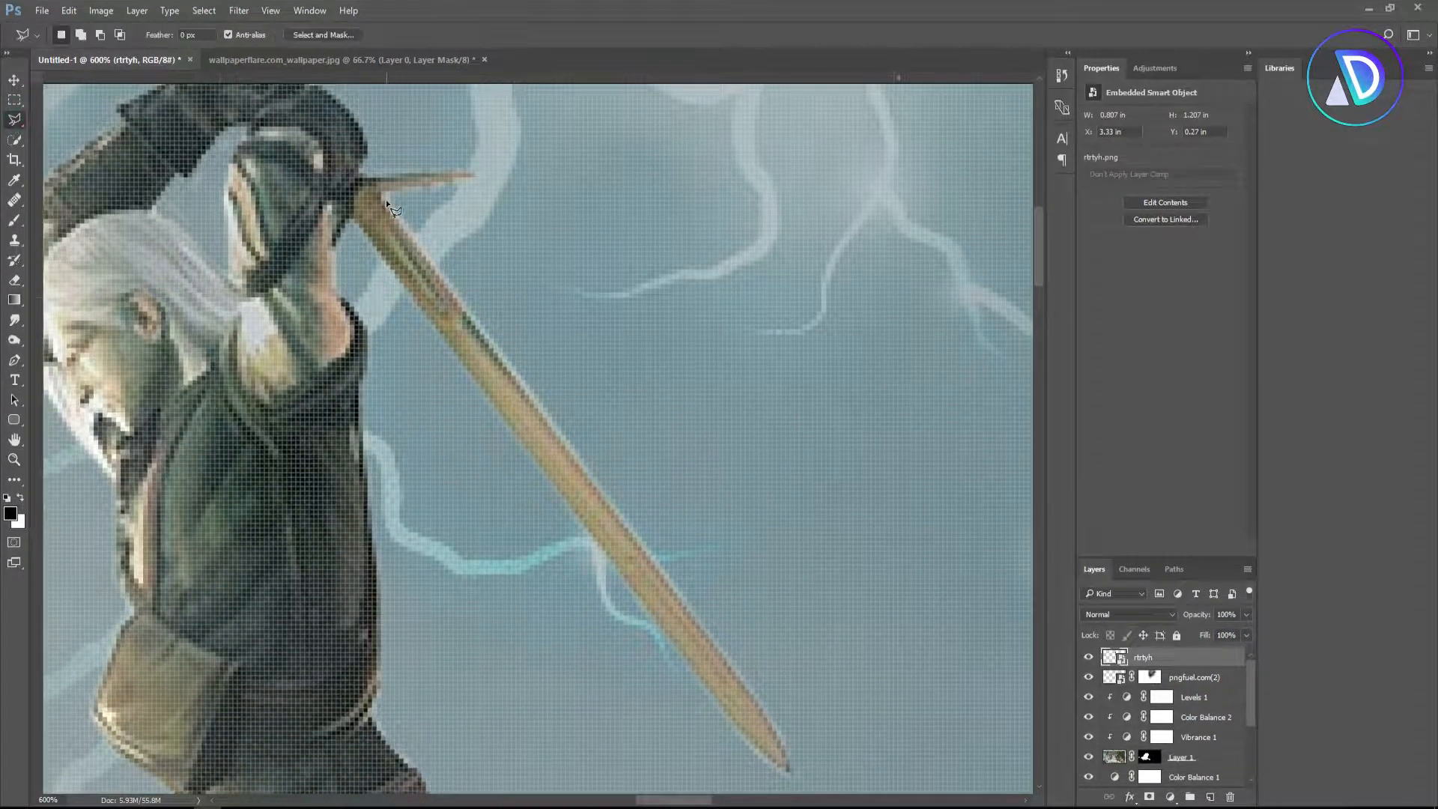
click(385, 204)
click(362, 226)
click(656, 622)
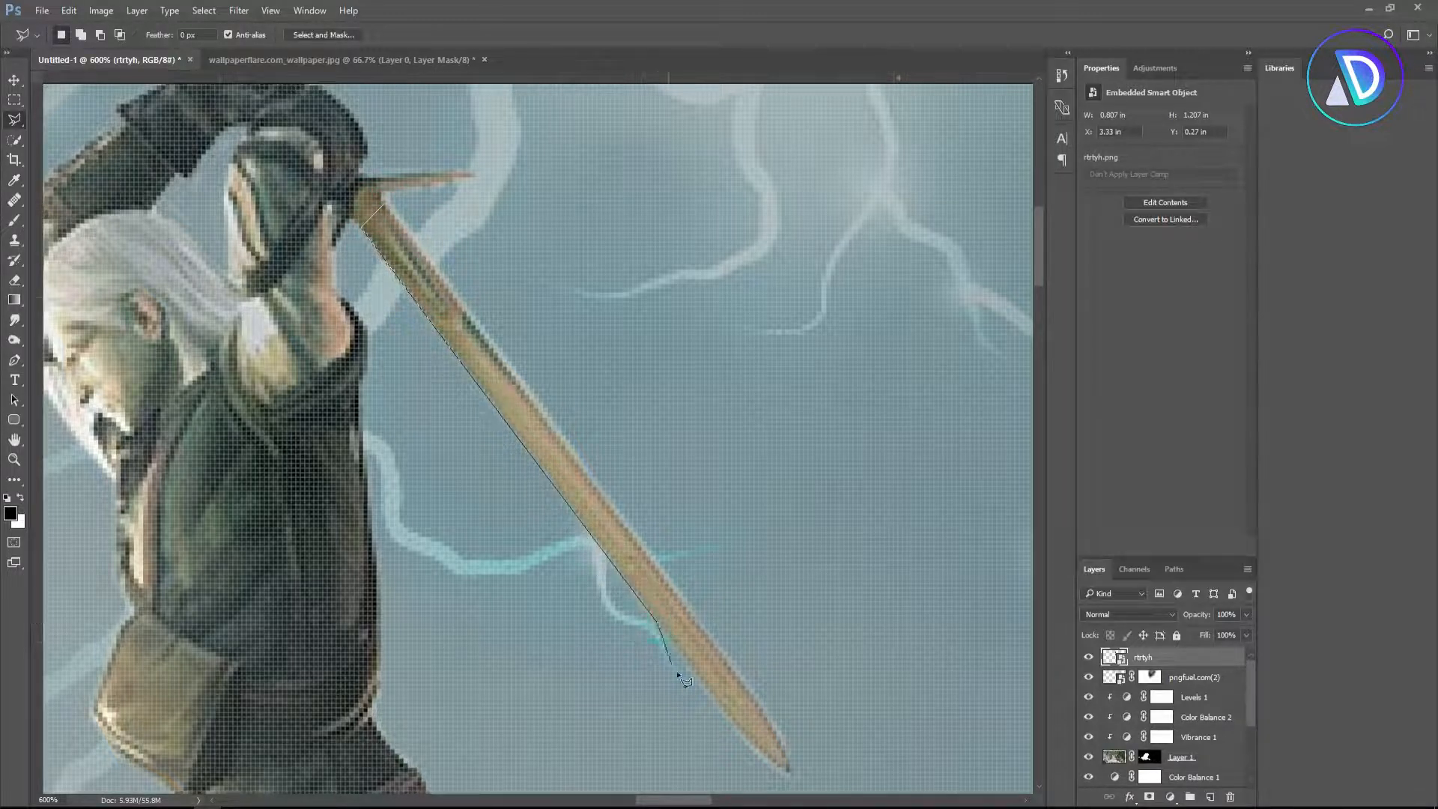
click(749, 741)
click(771, 763)
click(790, 773)
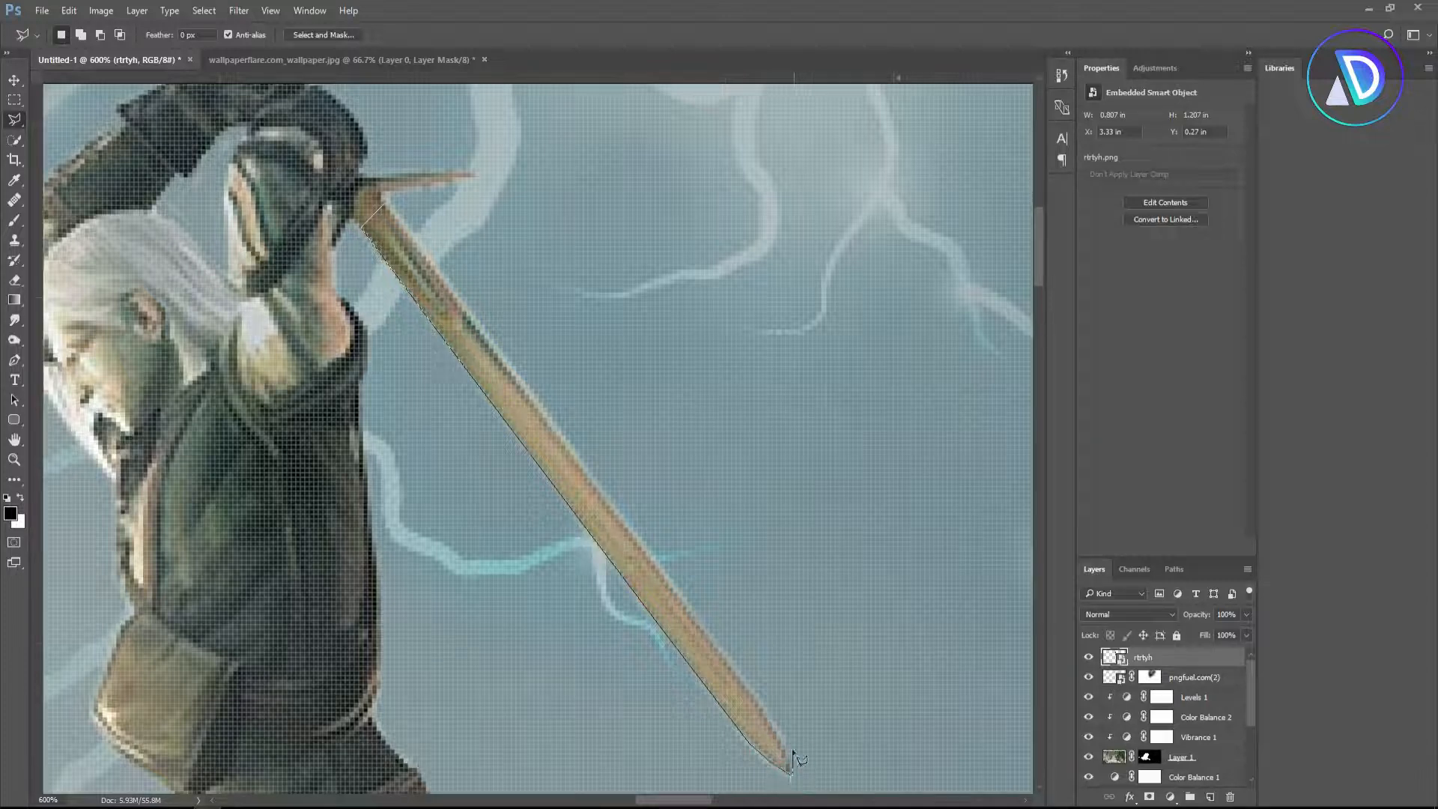
click(768, 712)
click(700, 627)
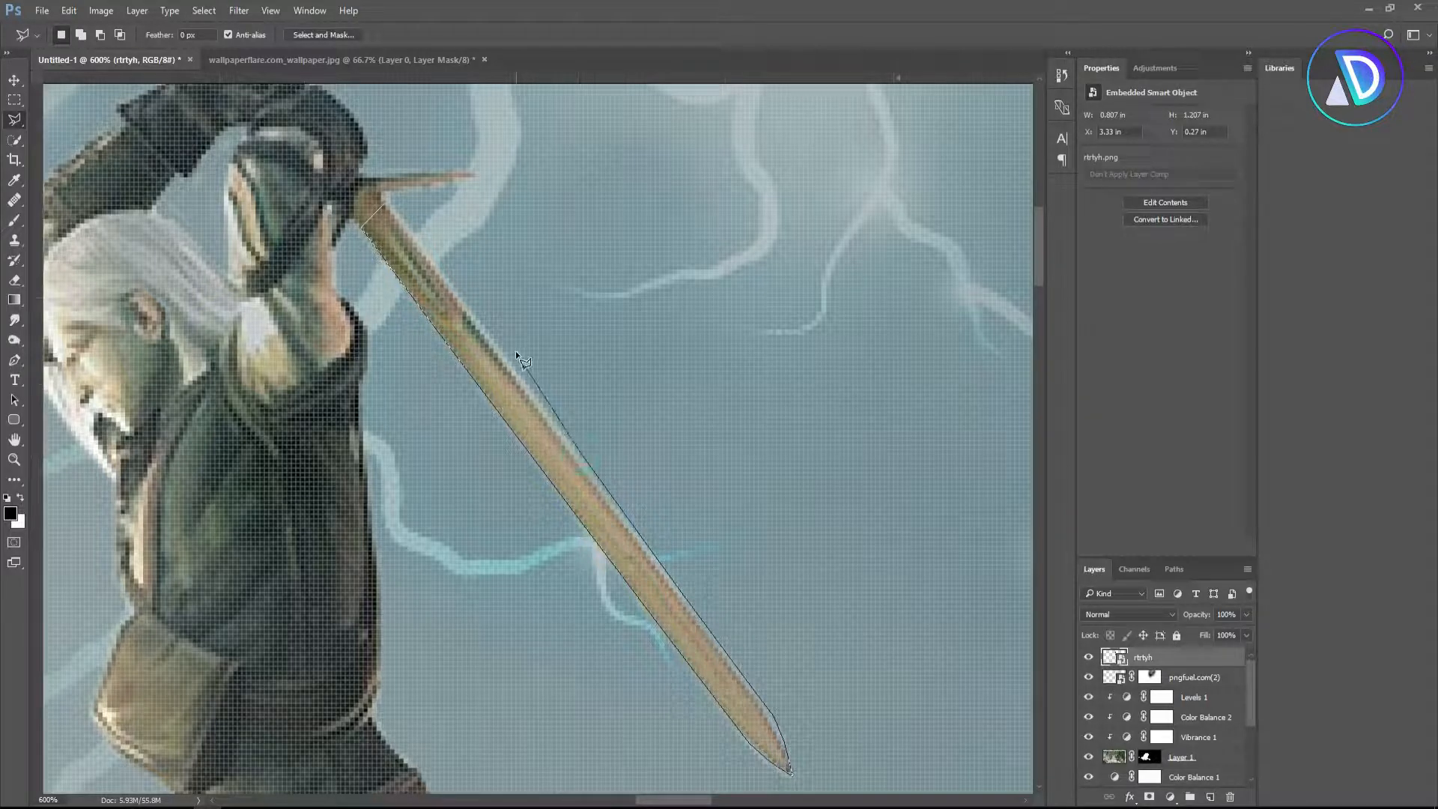
click(548, 413)
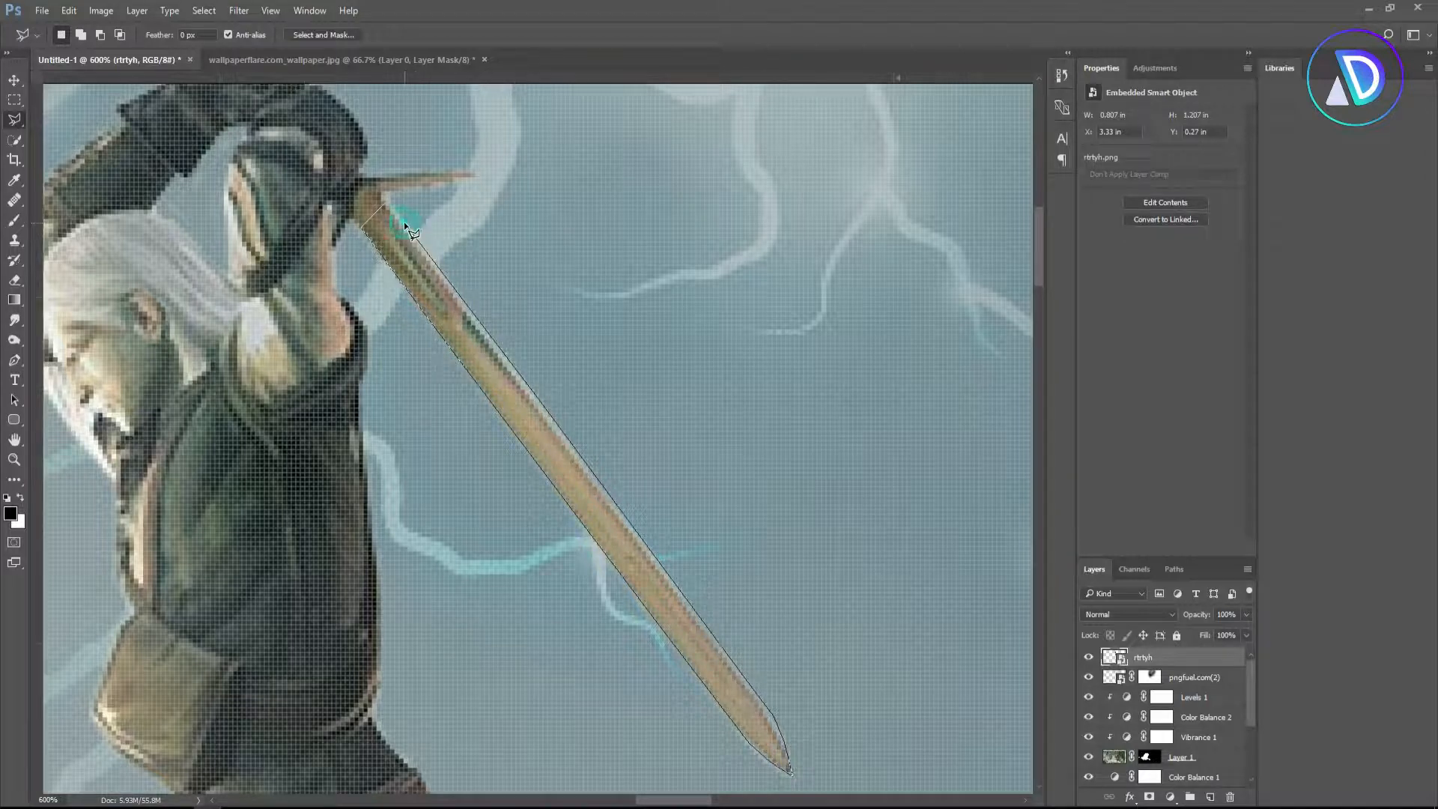
click(379, 204)
key(ctrl+j)
Add a Color Overlay in light cyan #92f3fc at 100% opacity to the copied sword blade
right_click(1120, 664)
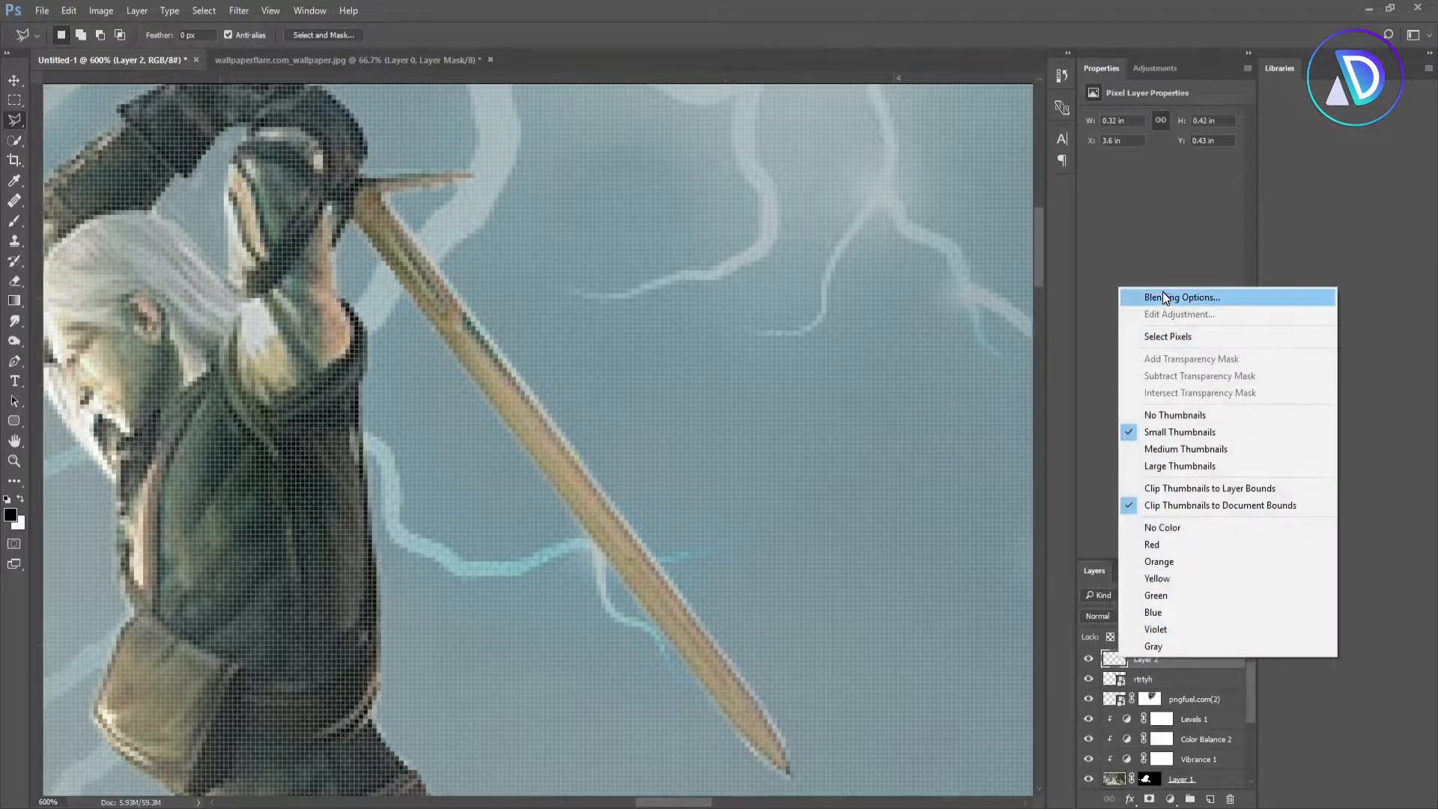
click(1165, 297)
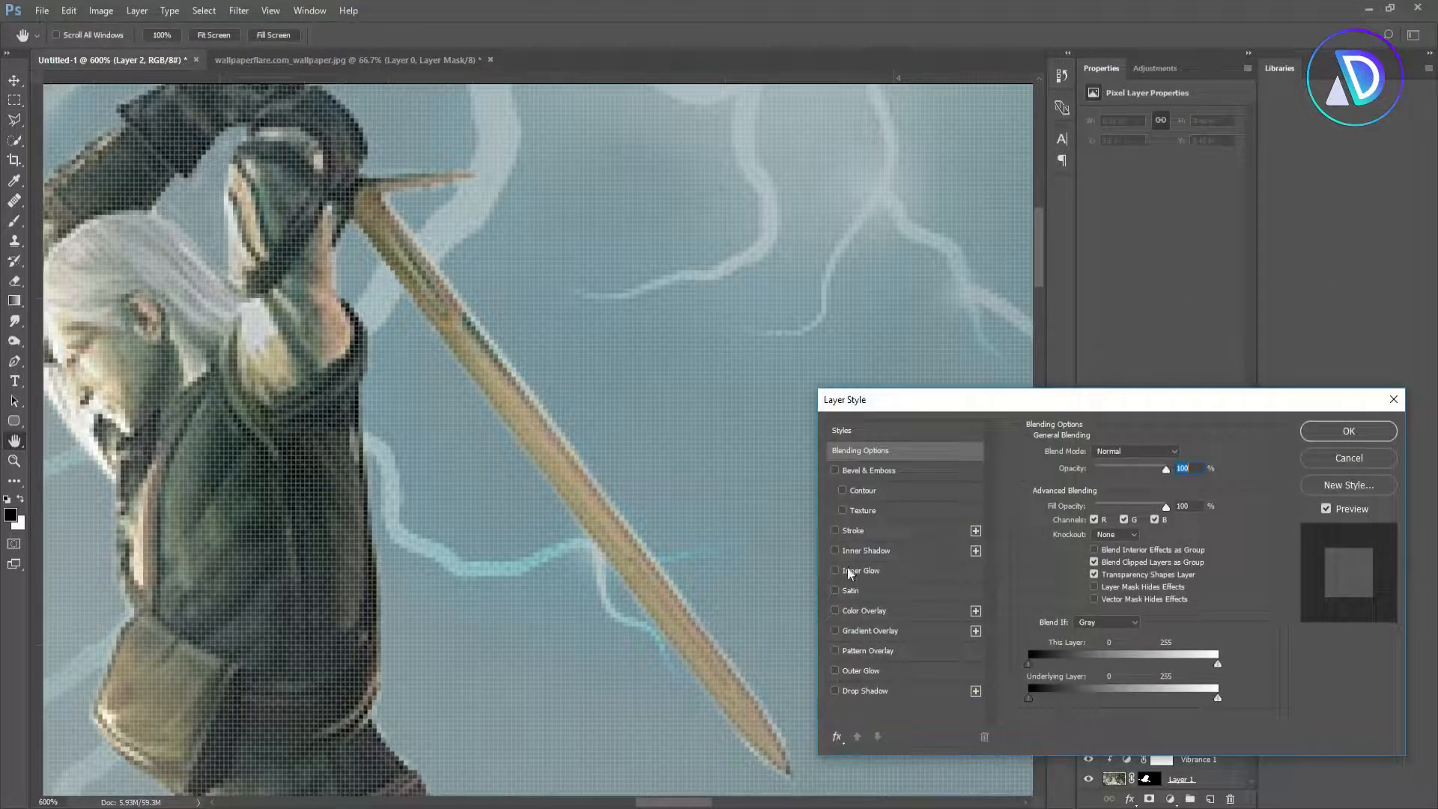
click(860, 610)
click(1182, 453)
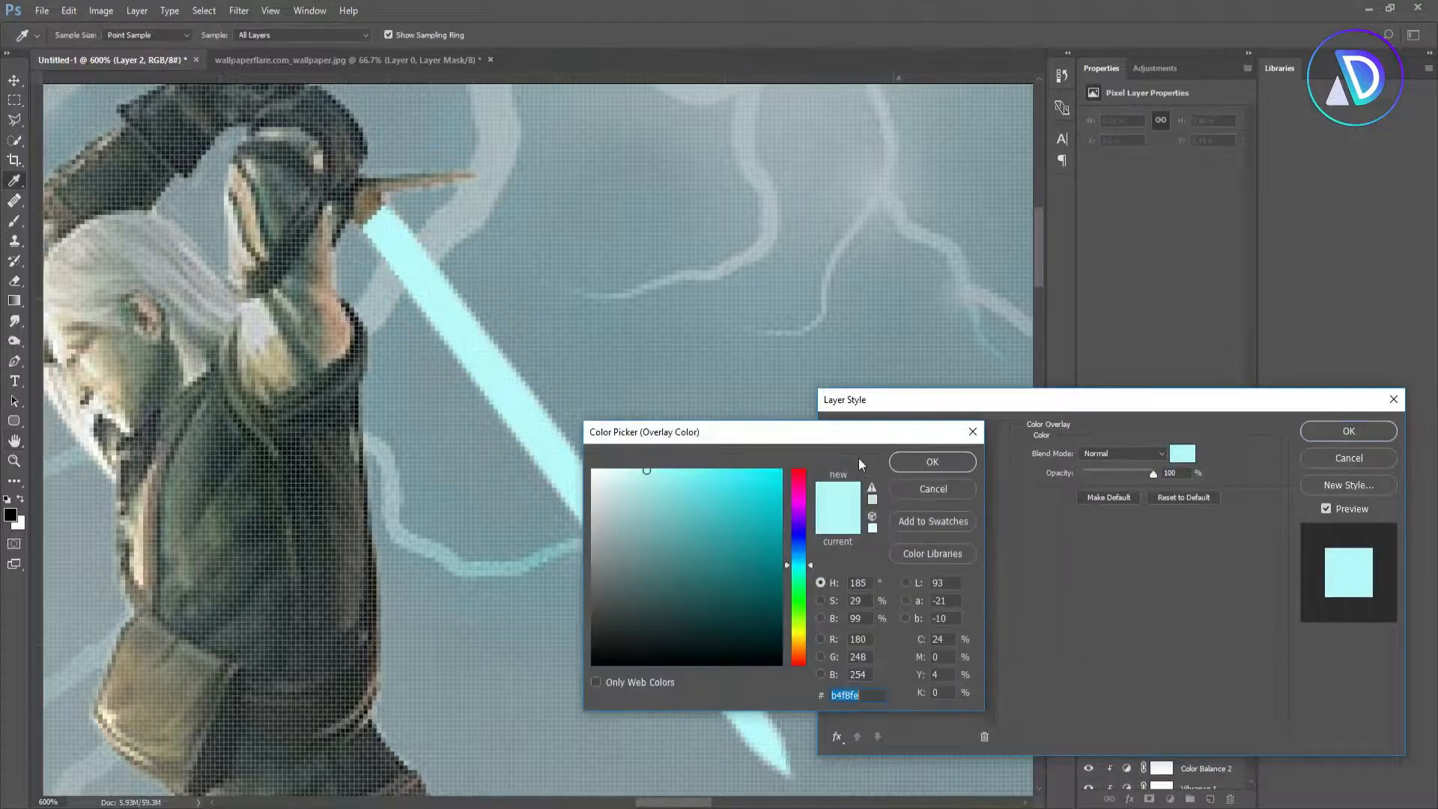
mouse_move(668, 473)
mouse_down()
mouse_move(649, 470)
mouse_move(672, 471)
mouse_up()
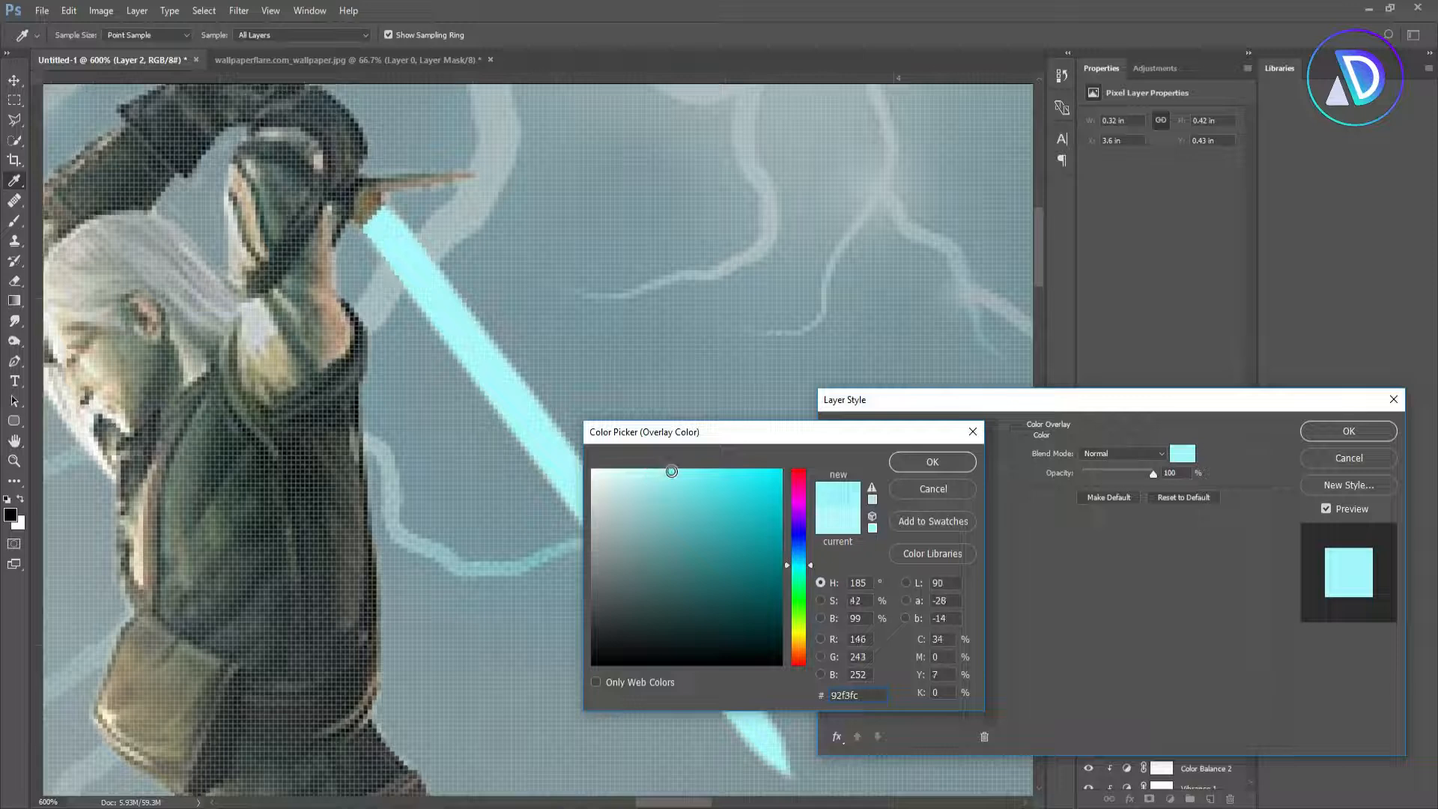
click(896, 462)
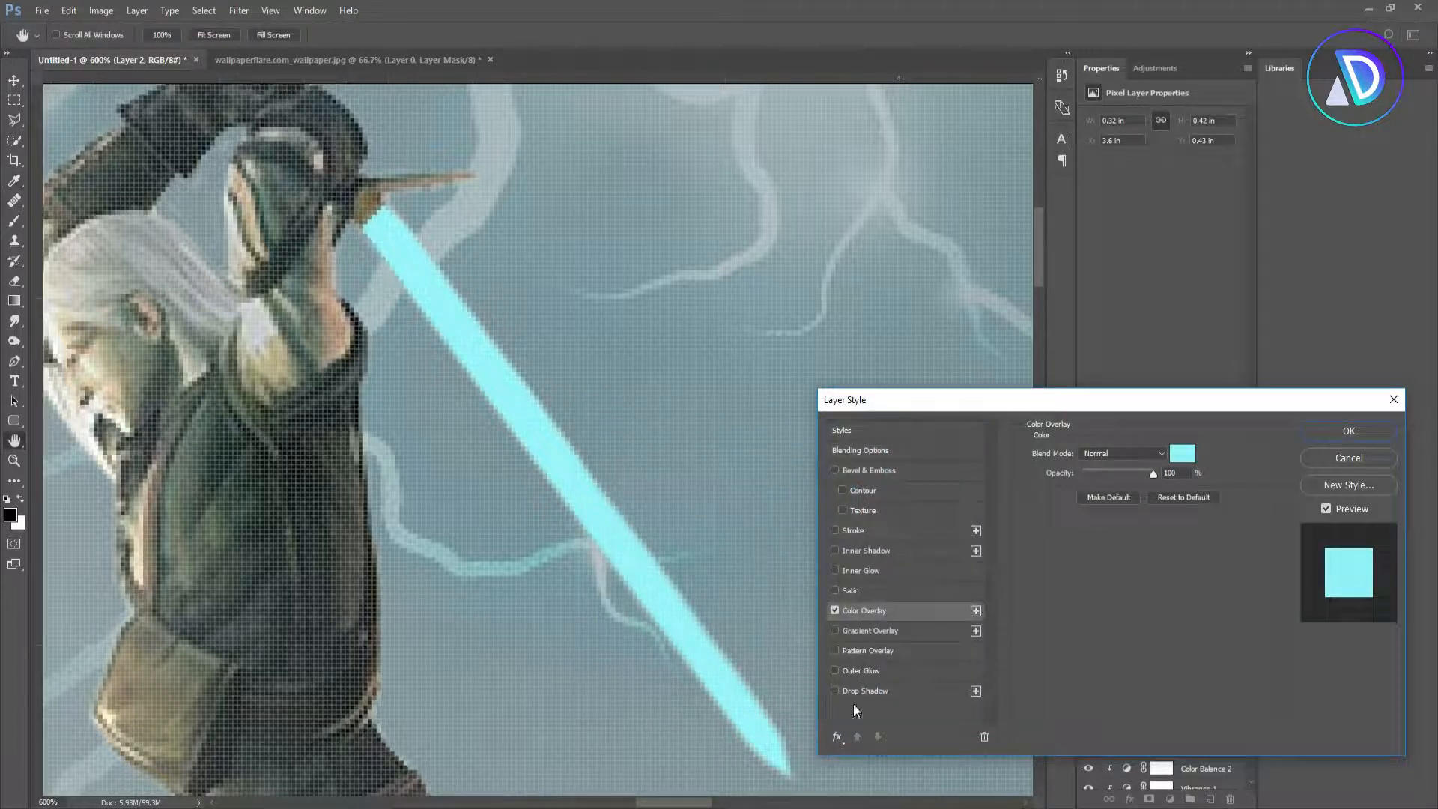
Add a Gradient Overlay and a cyan Outer Glow of about 22 px in Screen mode to the blade layer
click(862, 630)
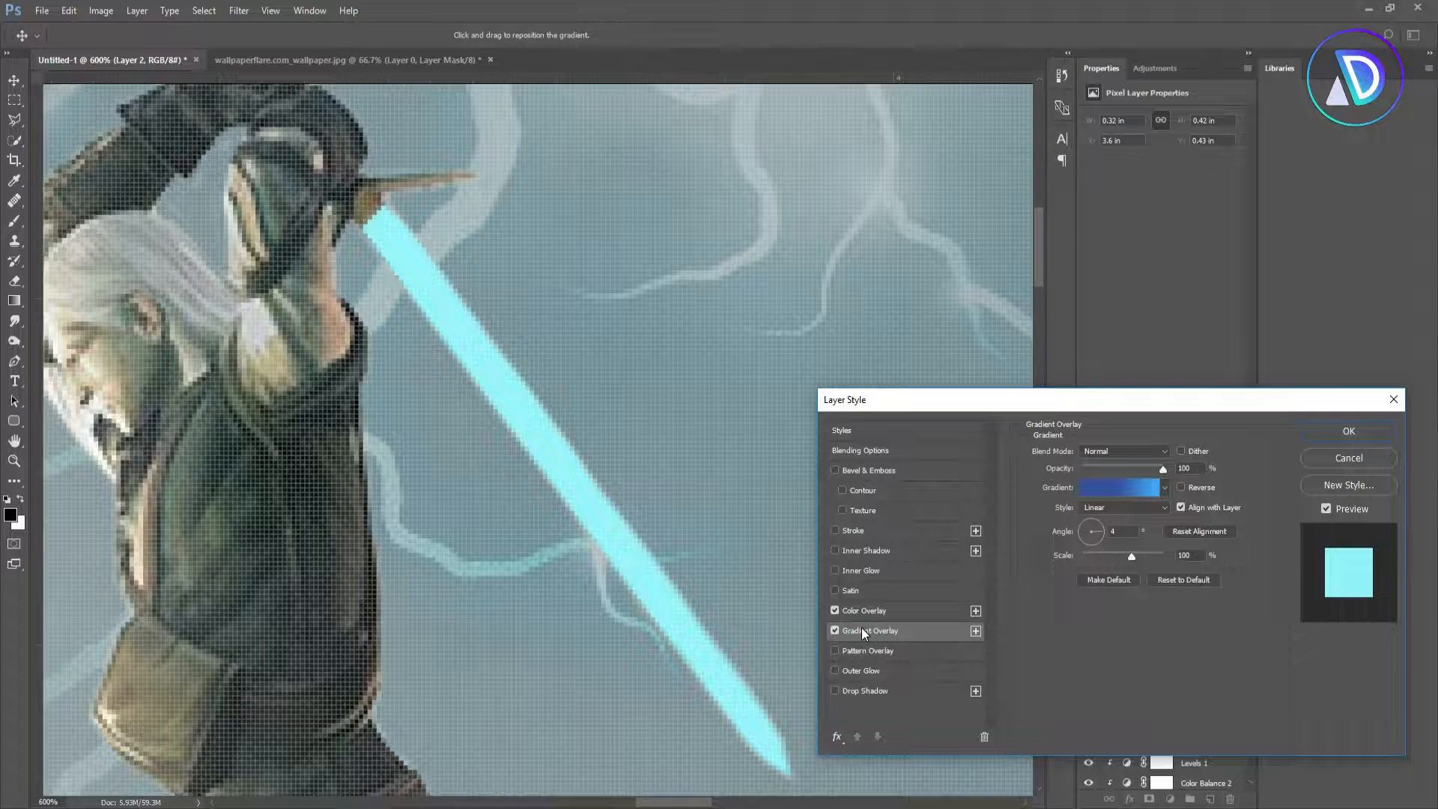
click(855, 676)
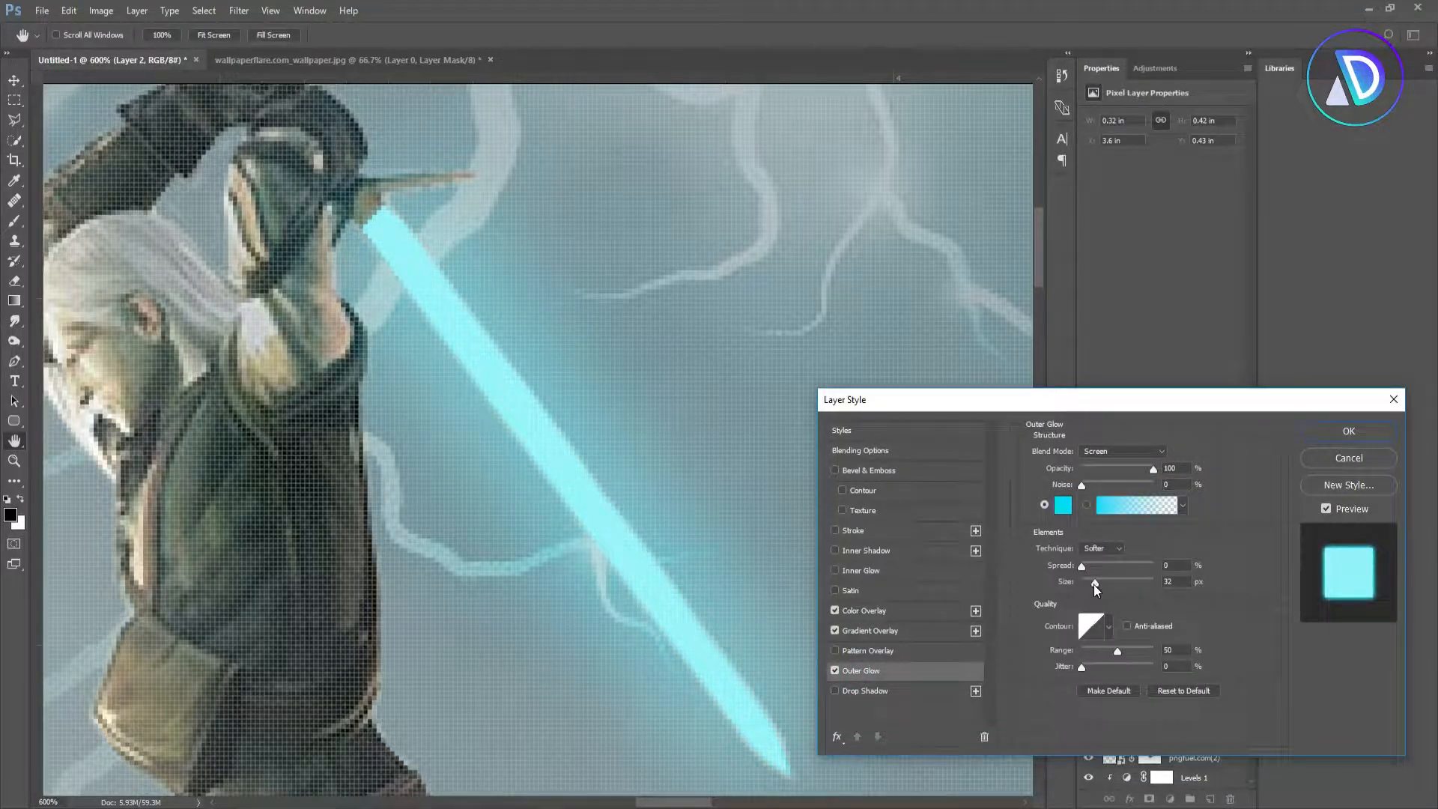
drag(1094, 584, 1092, 585)
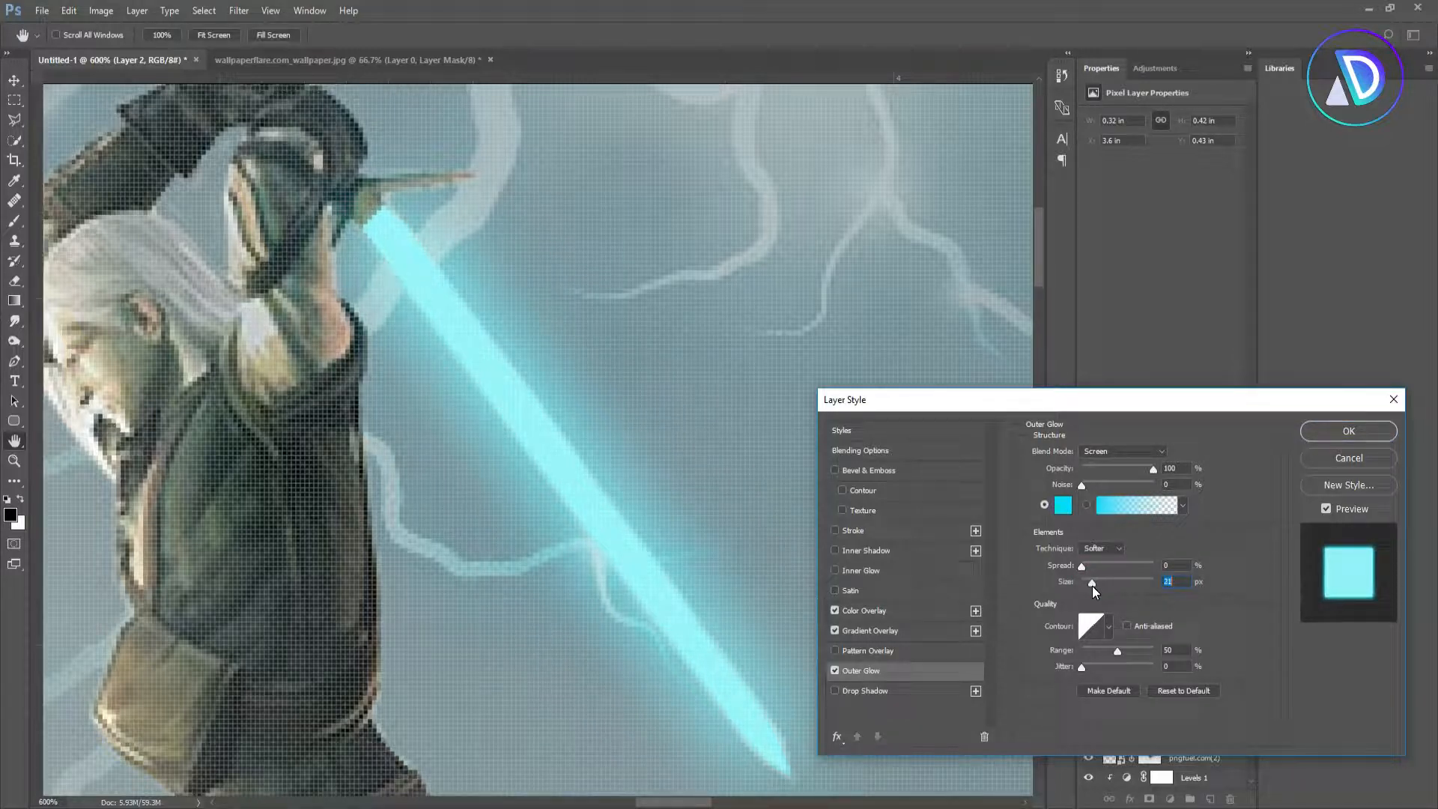
click(1348, 432)
Rotate the lion layer by about -4.3° and shift it slightly up and left, applying the transform
key(z)
alt+click(572, 336)
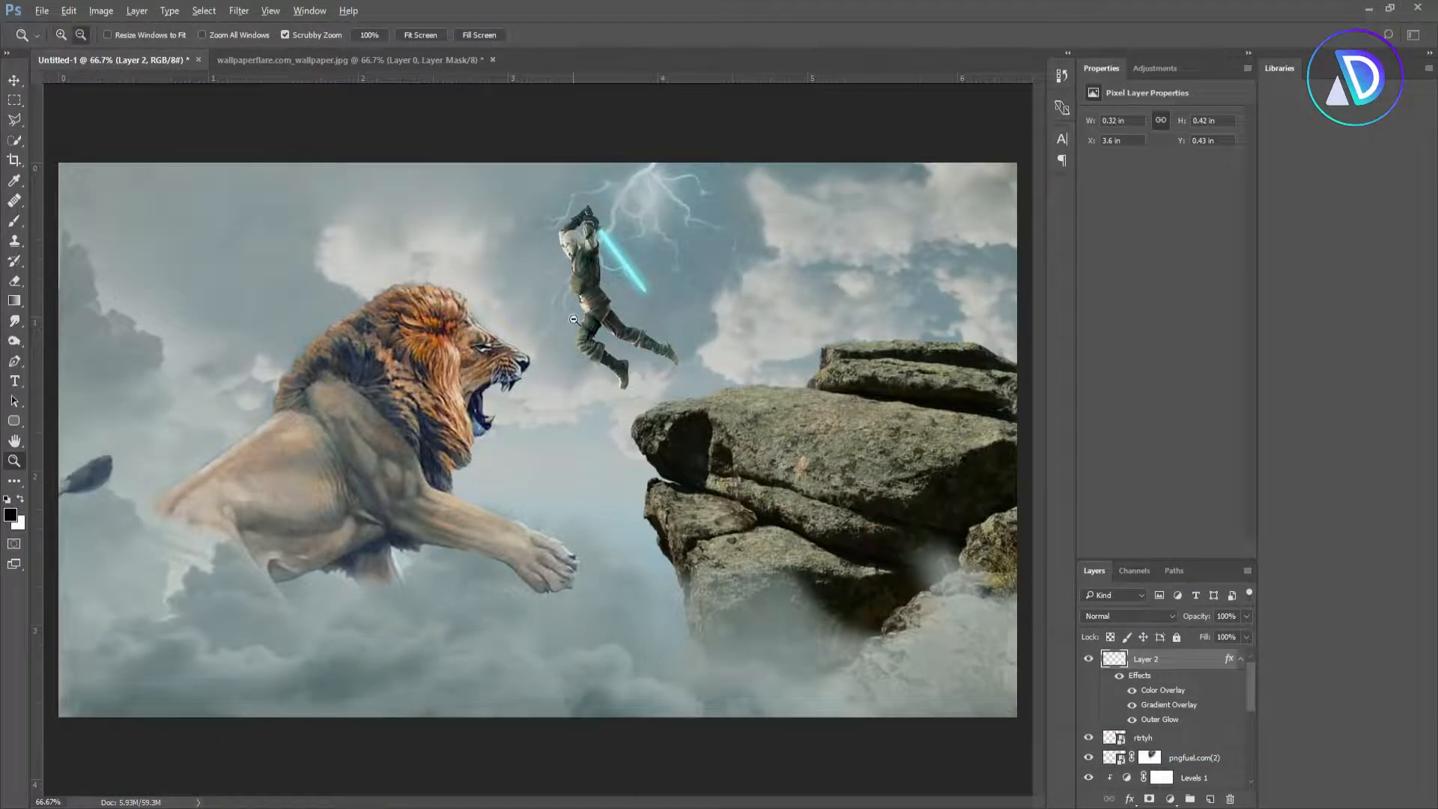
alt+click(566, 264)
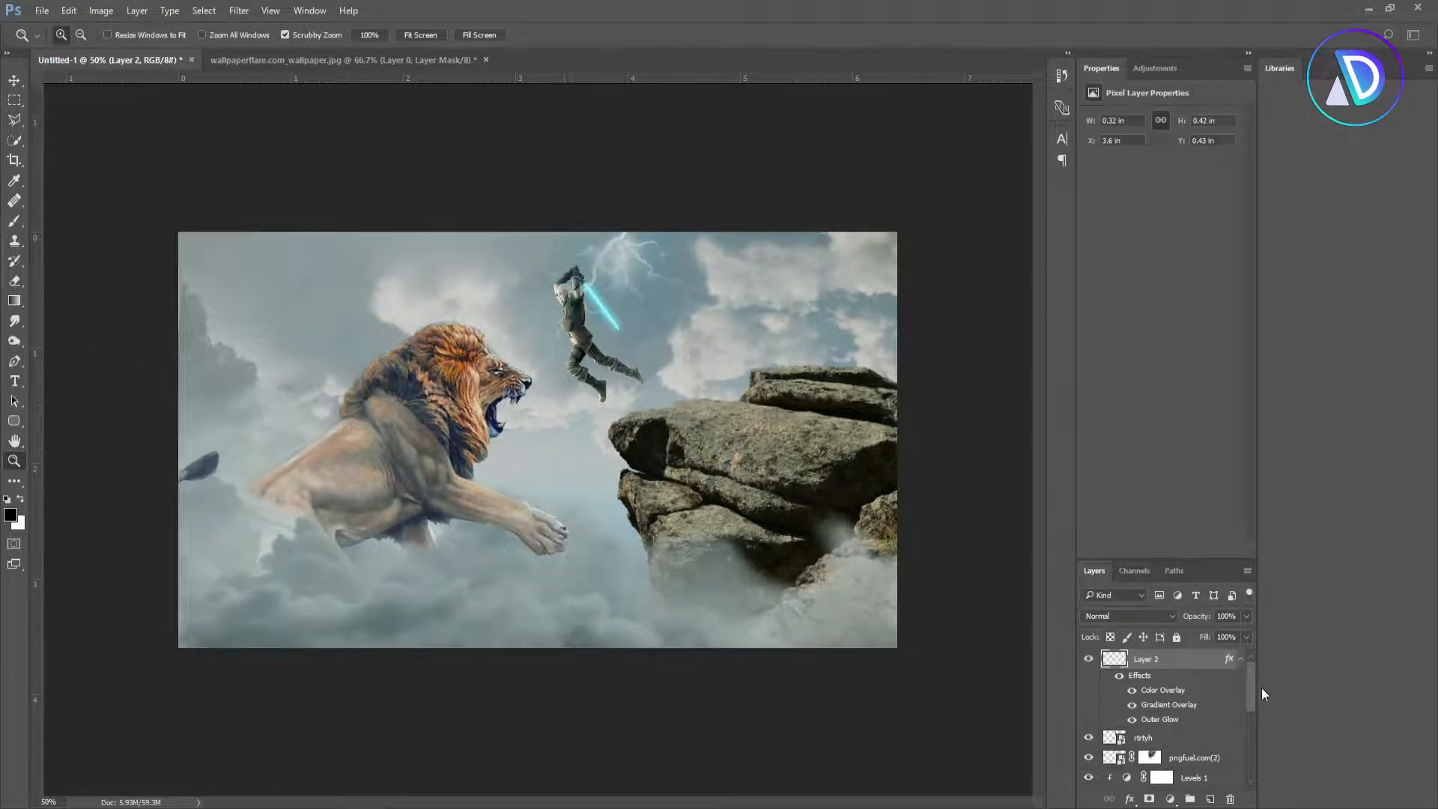
scroll(1147, 699, down, 5)
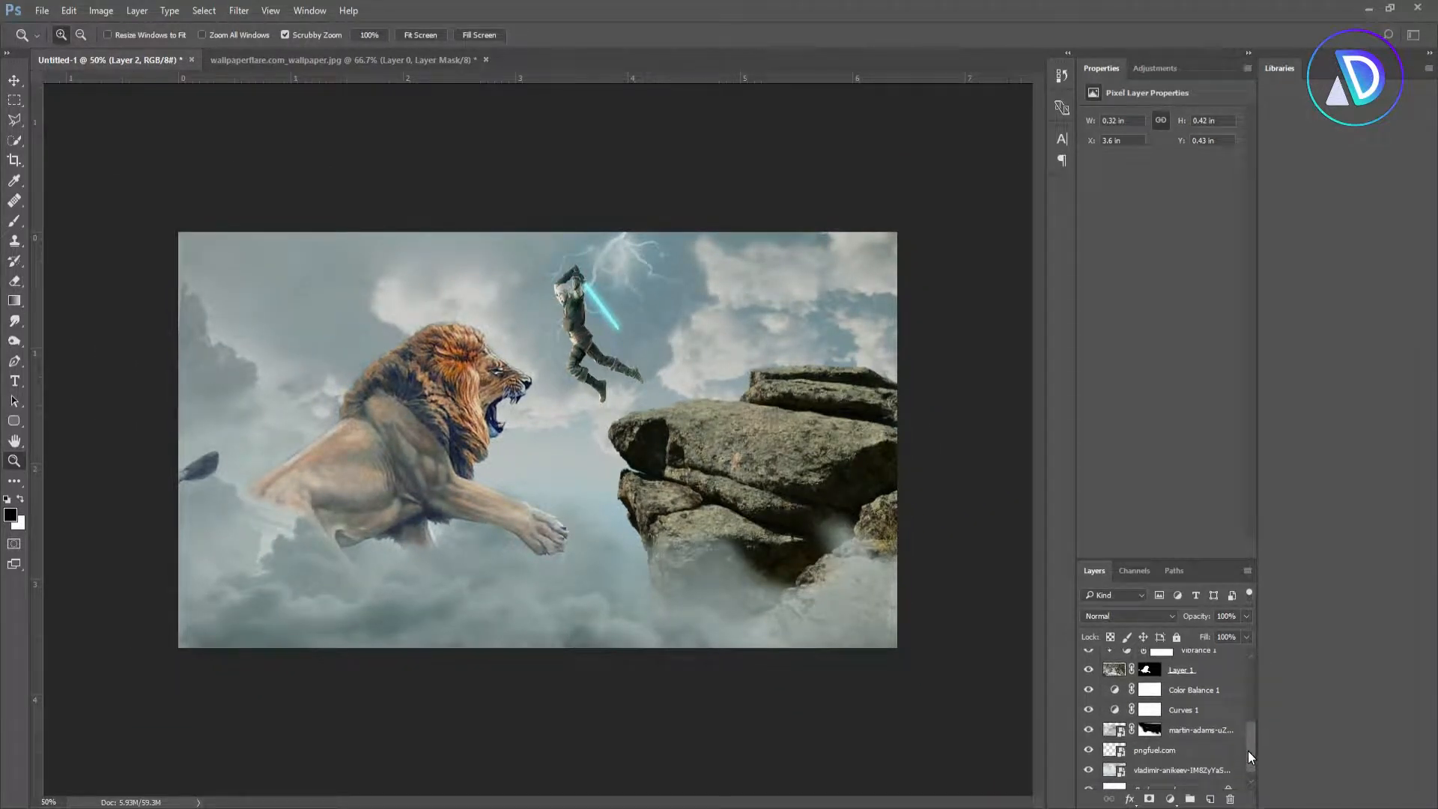
click(1121, 676)
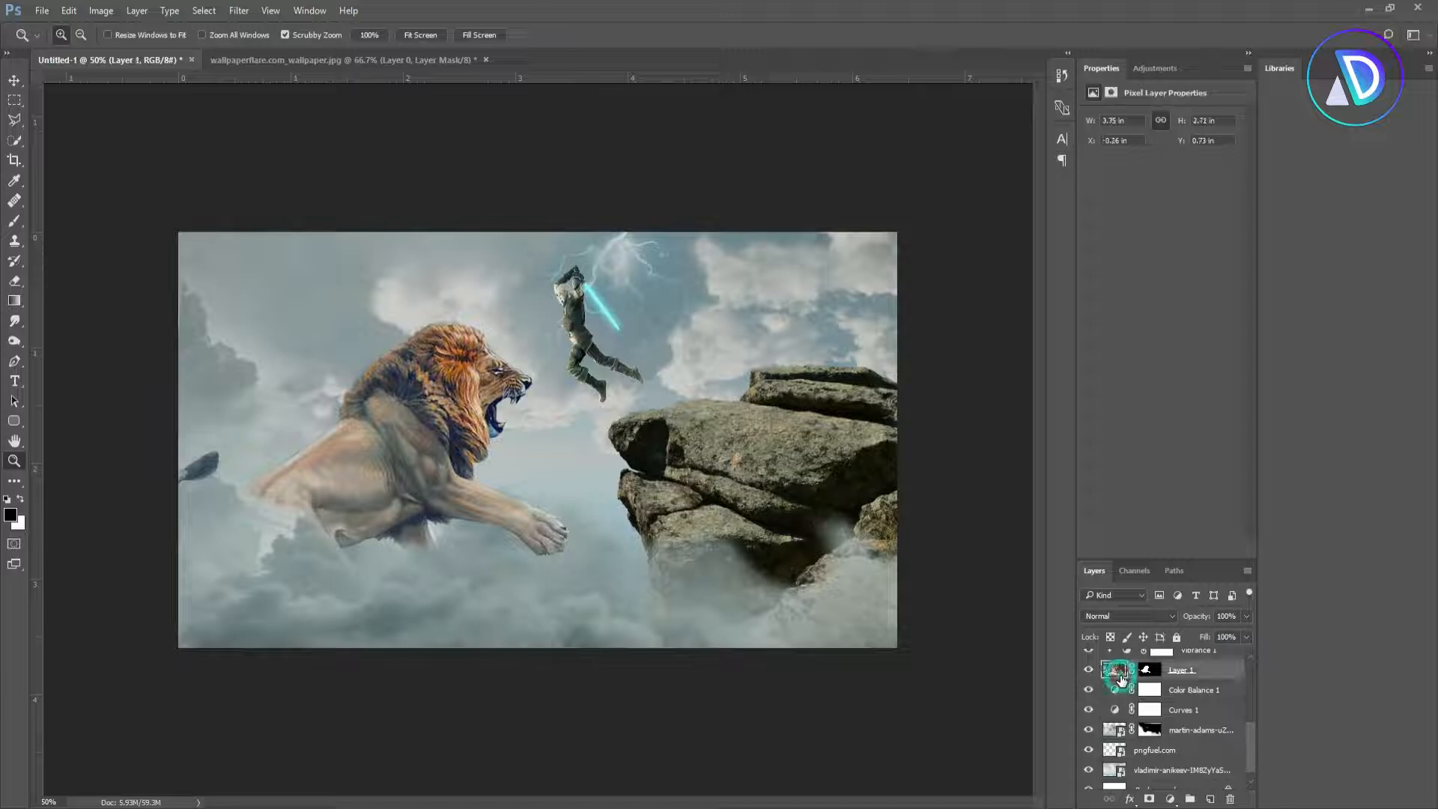
key(ctrl+t)
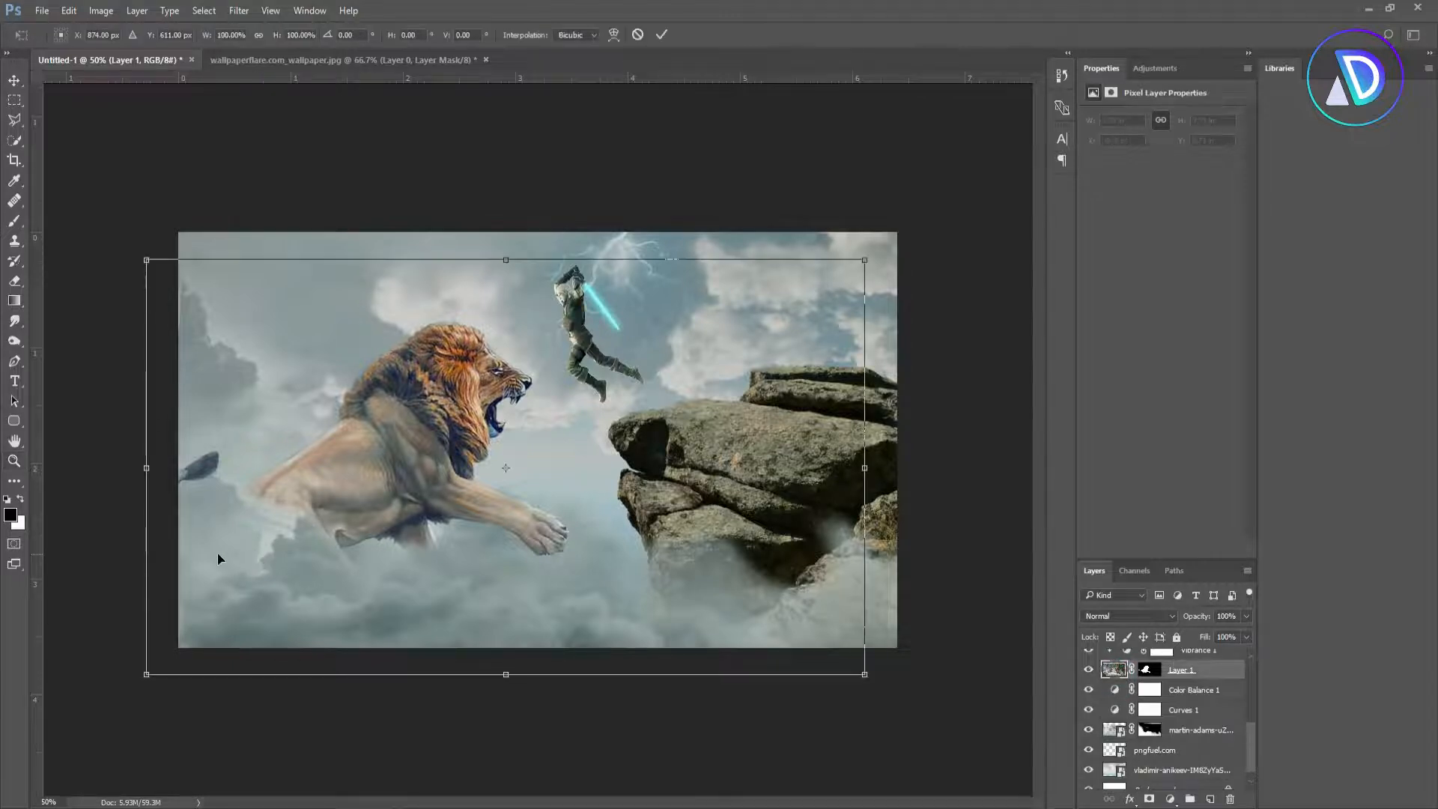
drag(883, 698, 890, 678)
drag(771, 596, 765, 587)
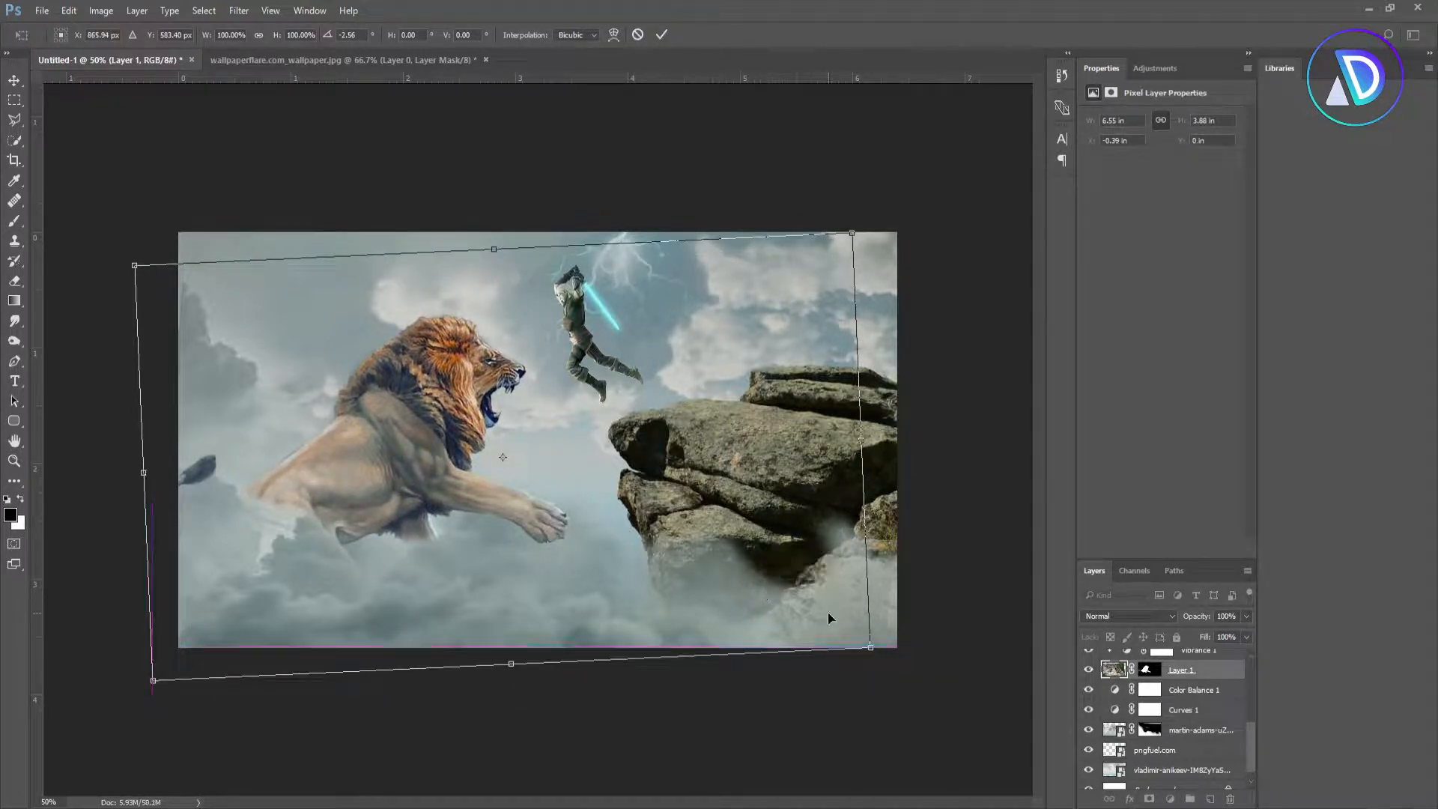
drag(889, 658, 901, 646)
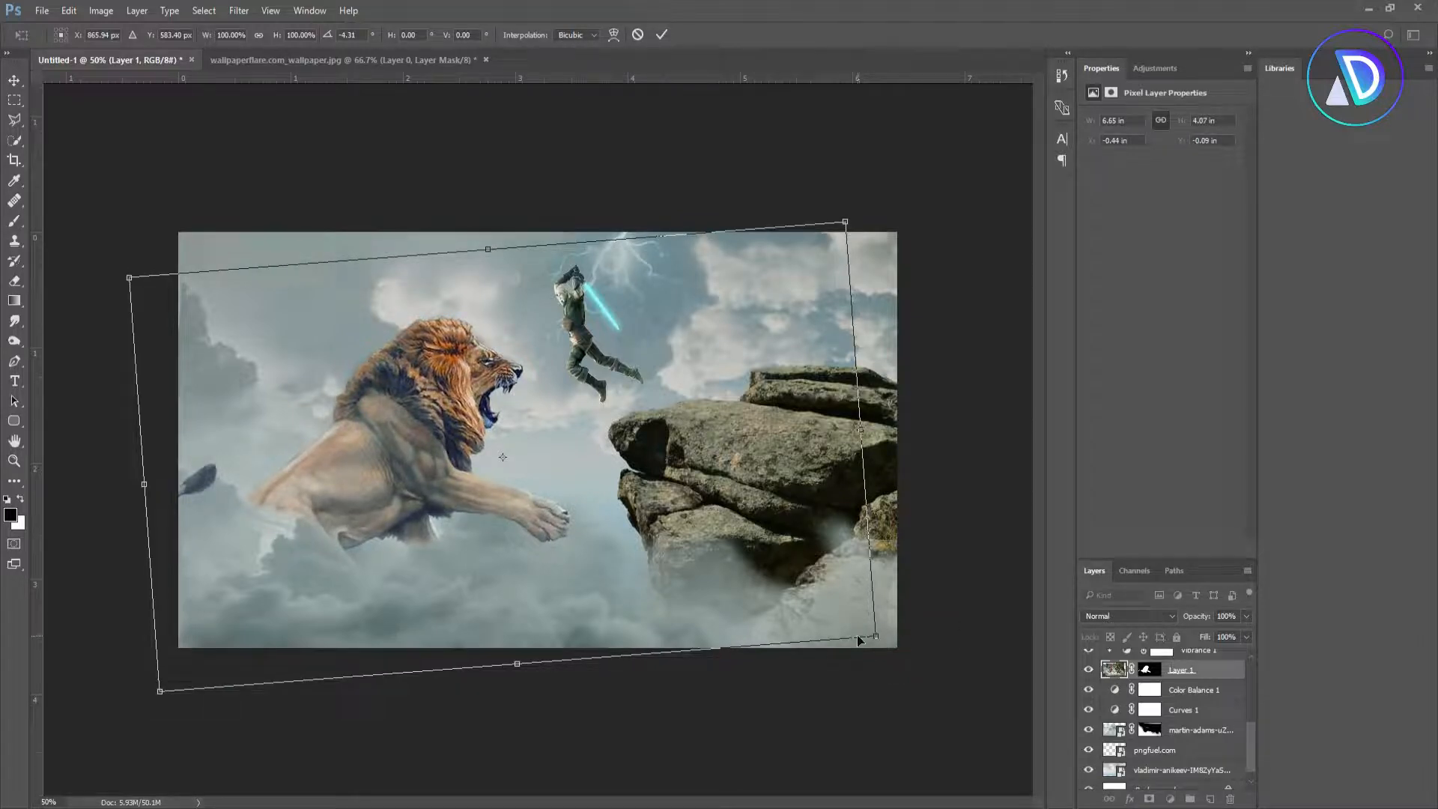
click(14, 80)
click(692, 308)
Add a Vibrance adjustment clipped to the swordsman, with vibrance +16 and saturation +12
drag(1251, 766, 1261, 702)
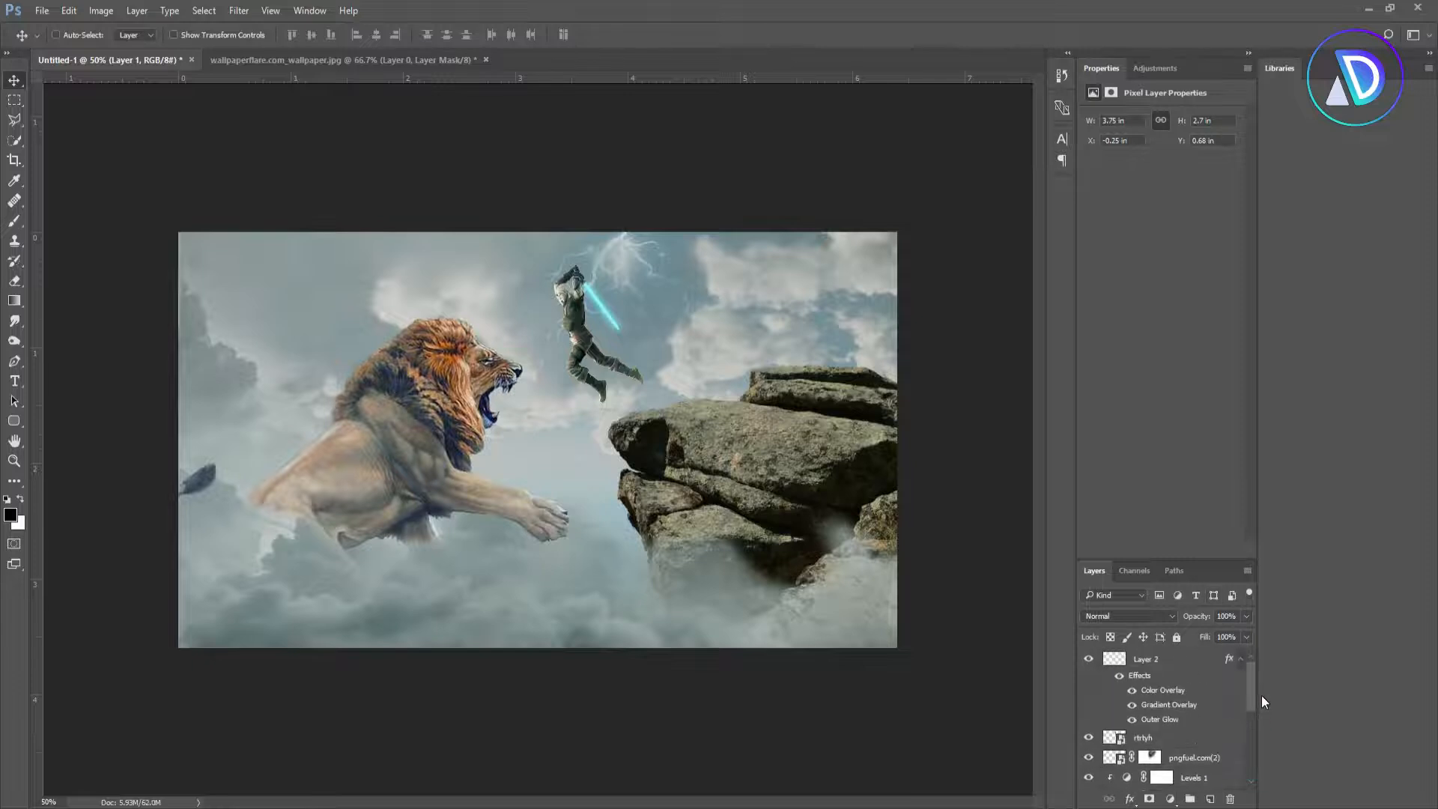
click(1109, 742)
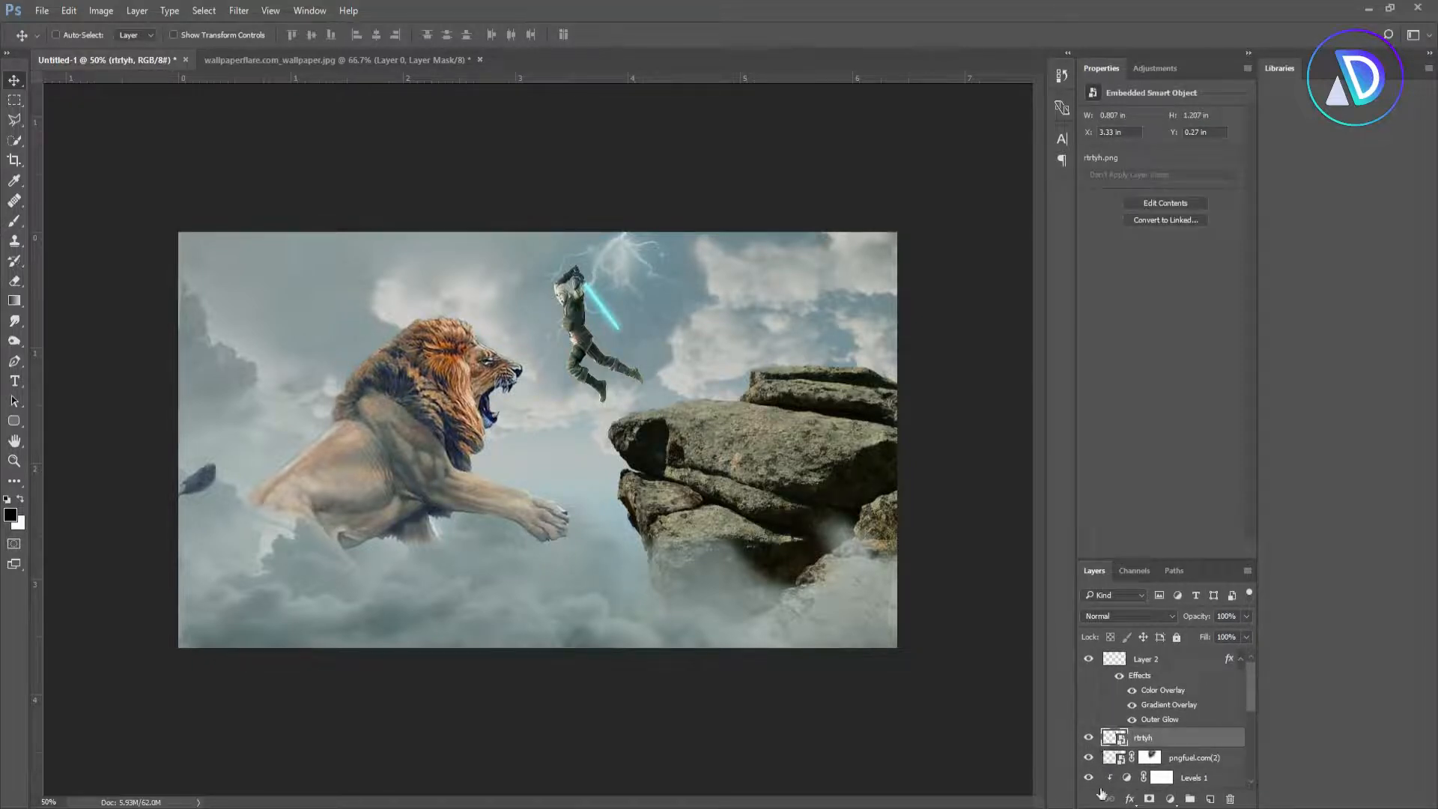
click(1172, 799)
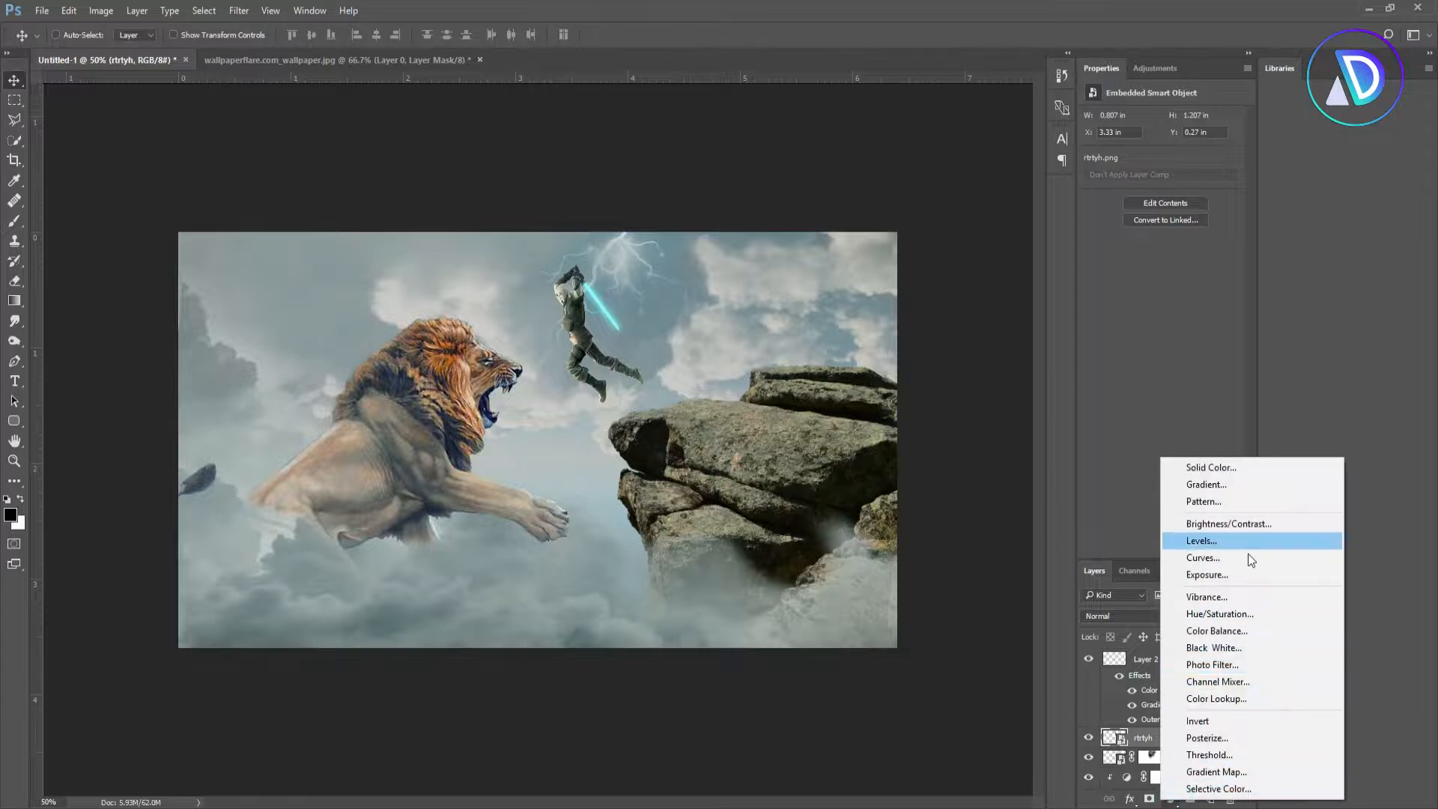
click(1242, 596)
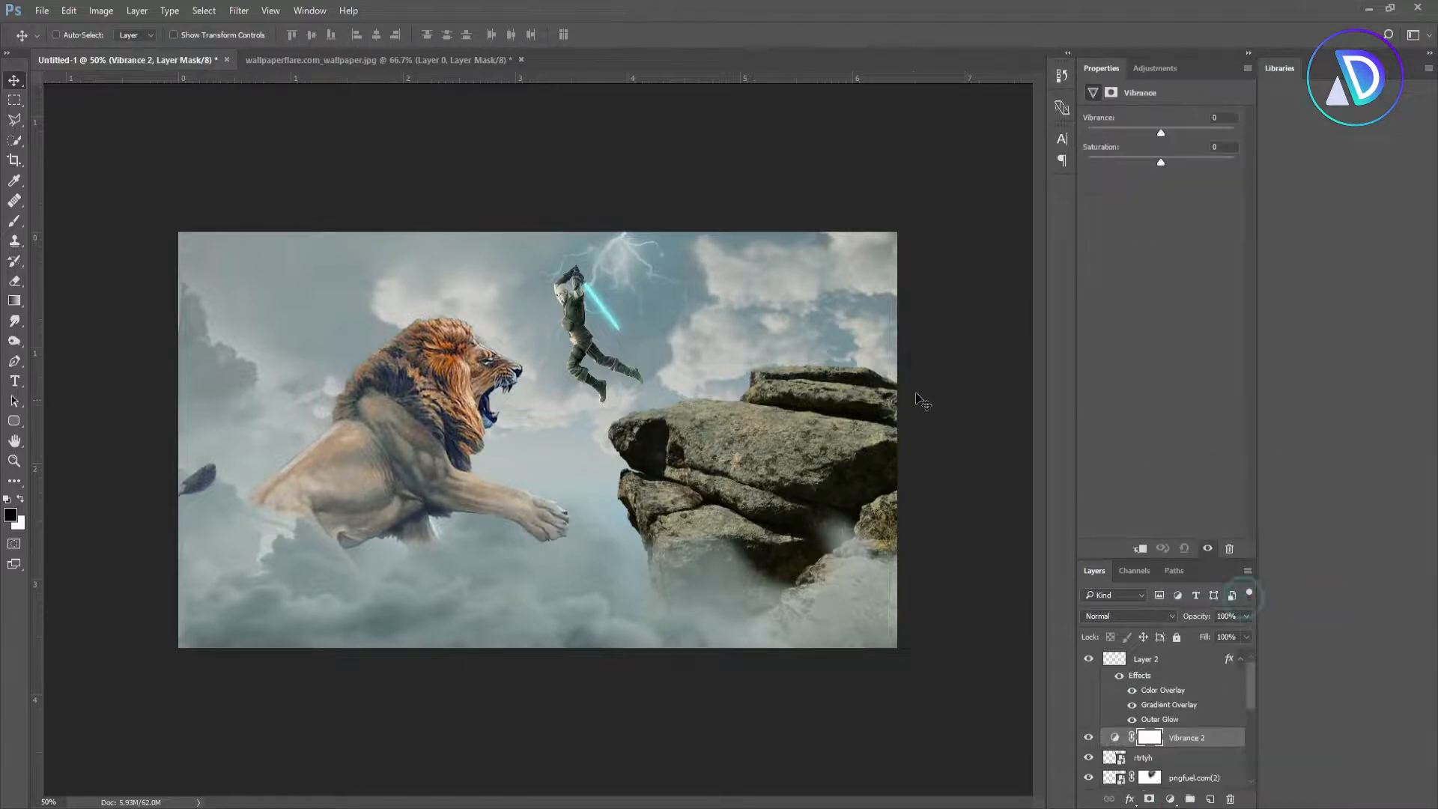
click(1163, 129)
drag(1163, 159, 1170, 162)
alt+click(1119, 745)
key(z)
click(607, 310)
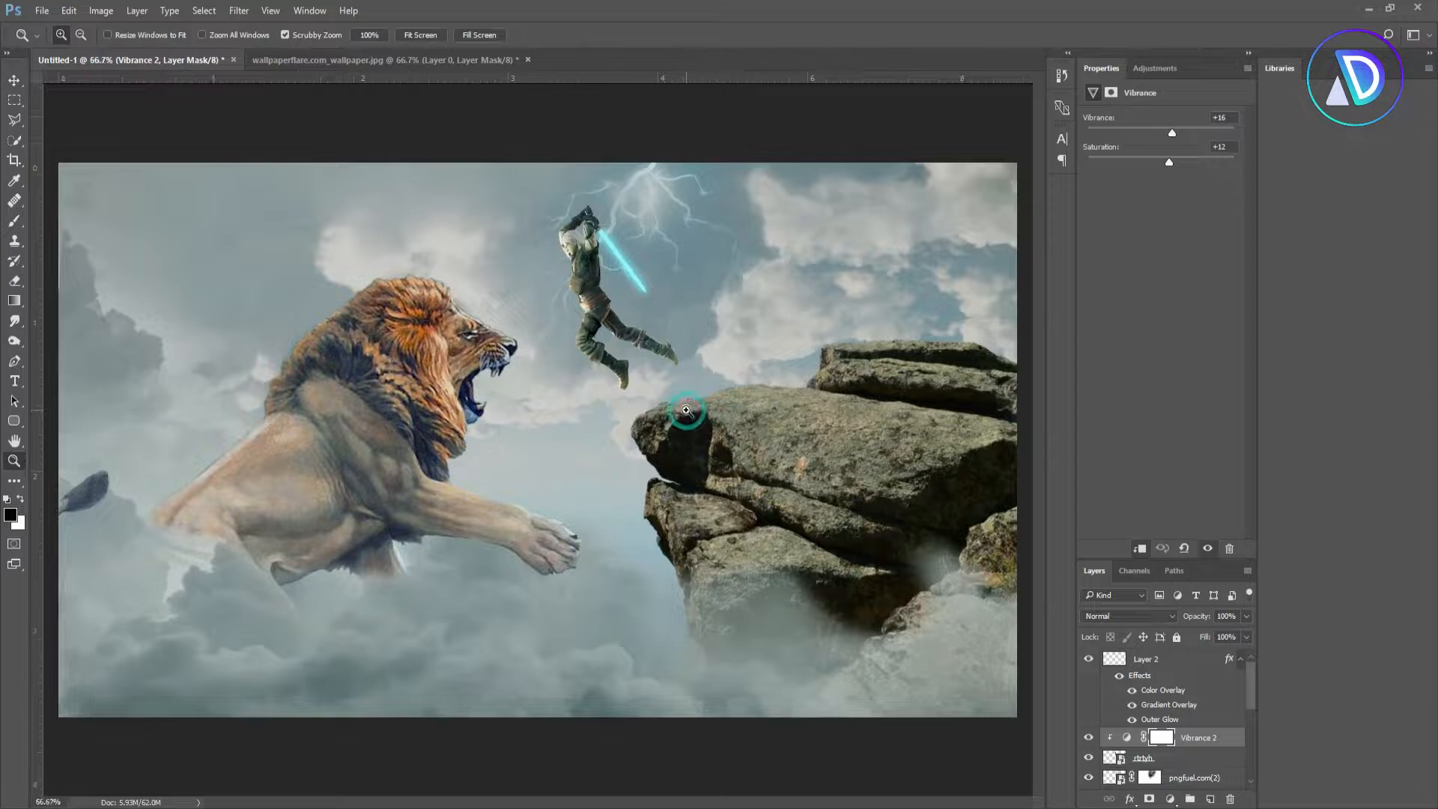
Add a Curves adjustment clipped to the swordsman, lowering the RGB white point's output to 228
scroll(640, 435, up, 2)
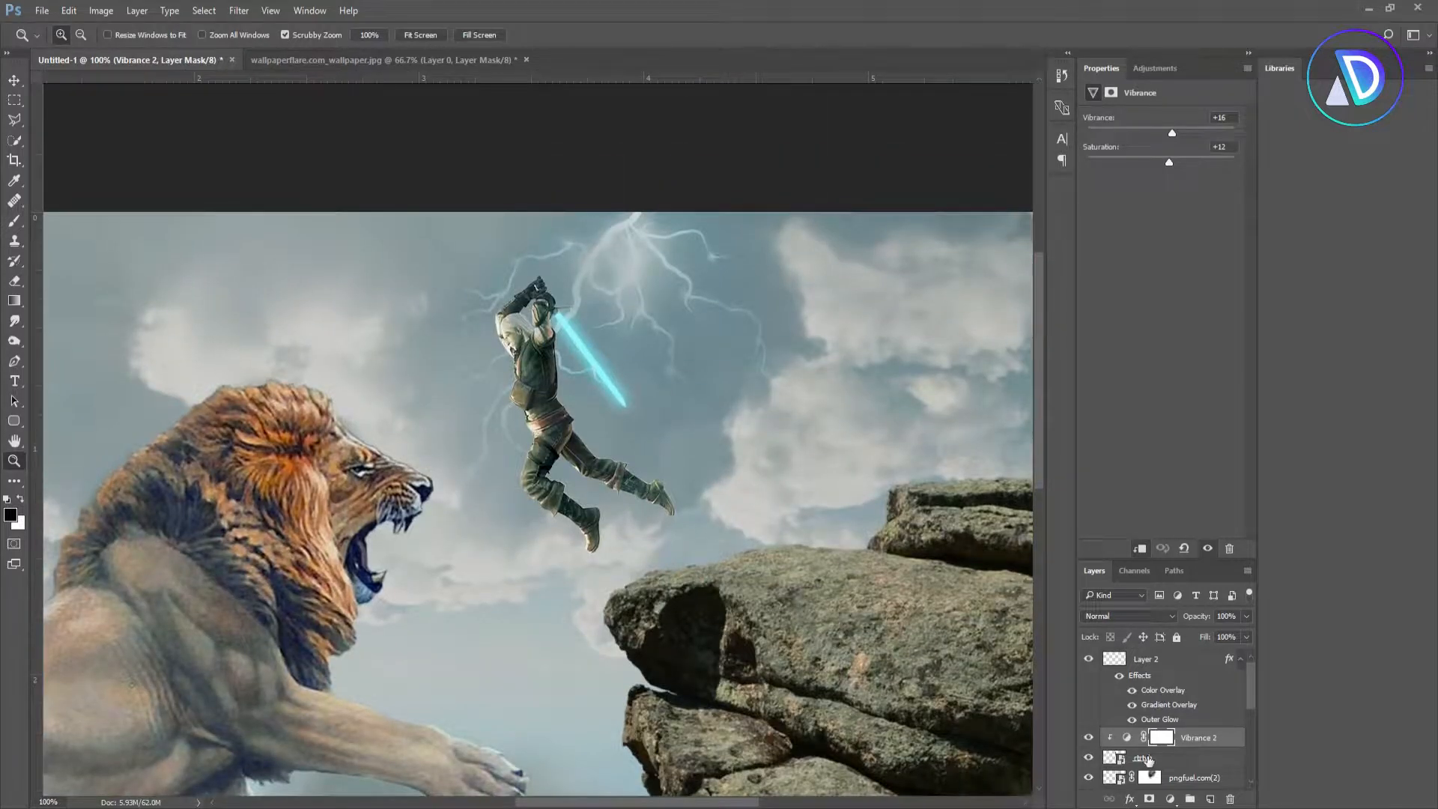
click(1171, 801)
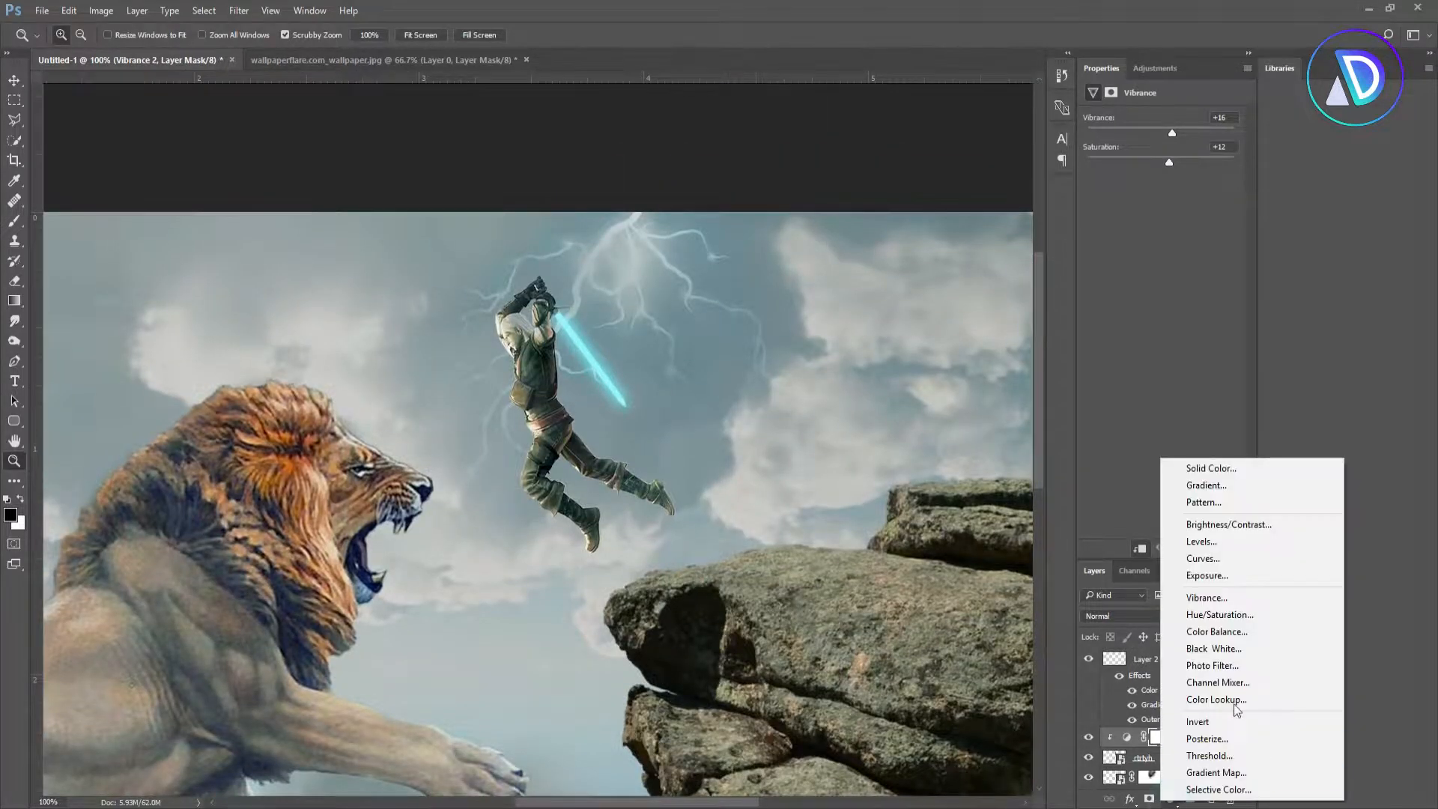
click(1230, 558)
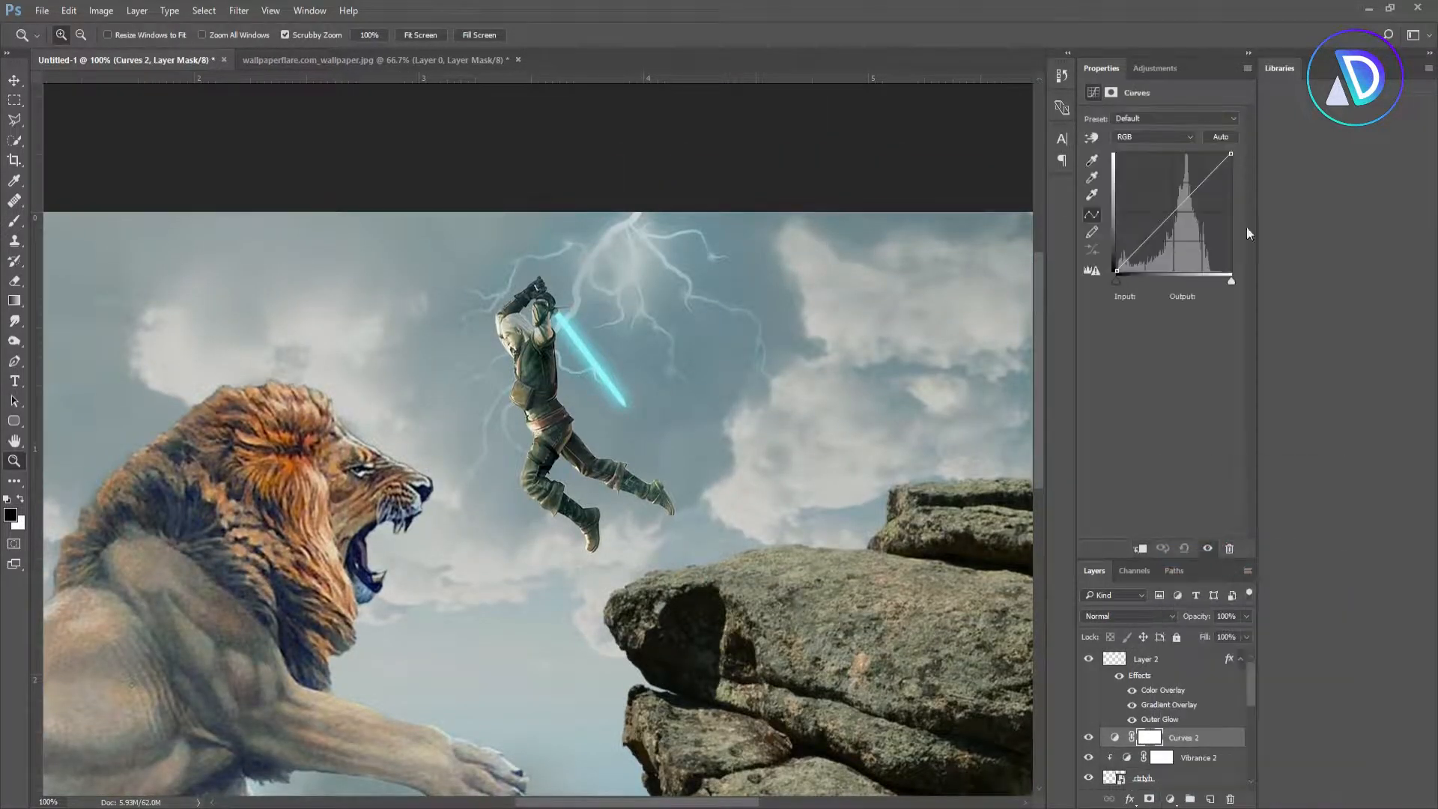
drag(1233, 154, 1233, 168)
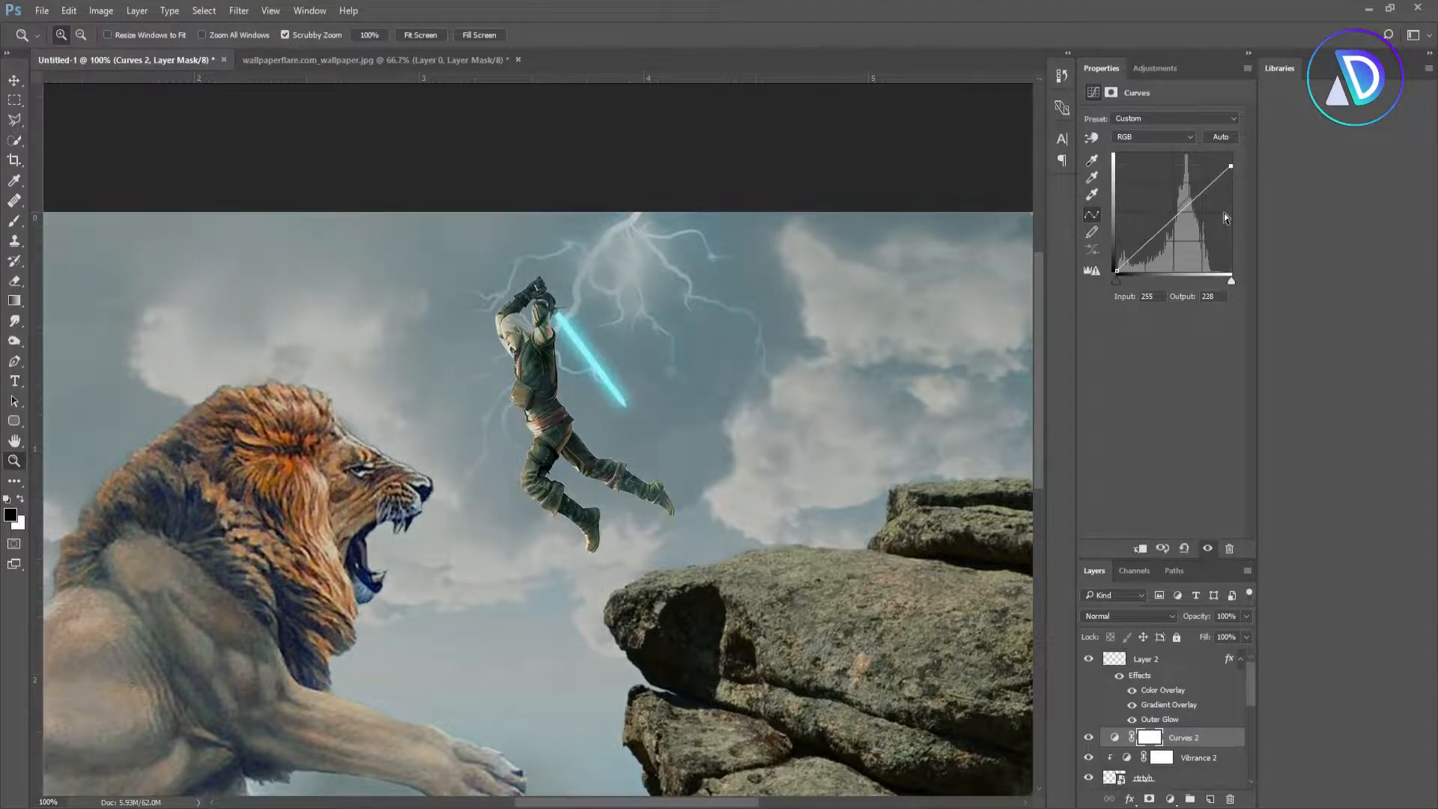
alt+click(1131, 747)
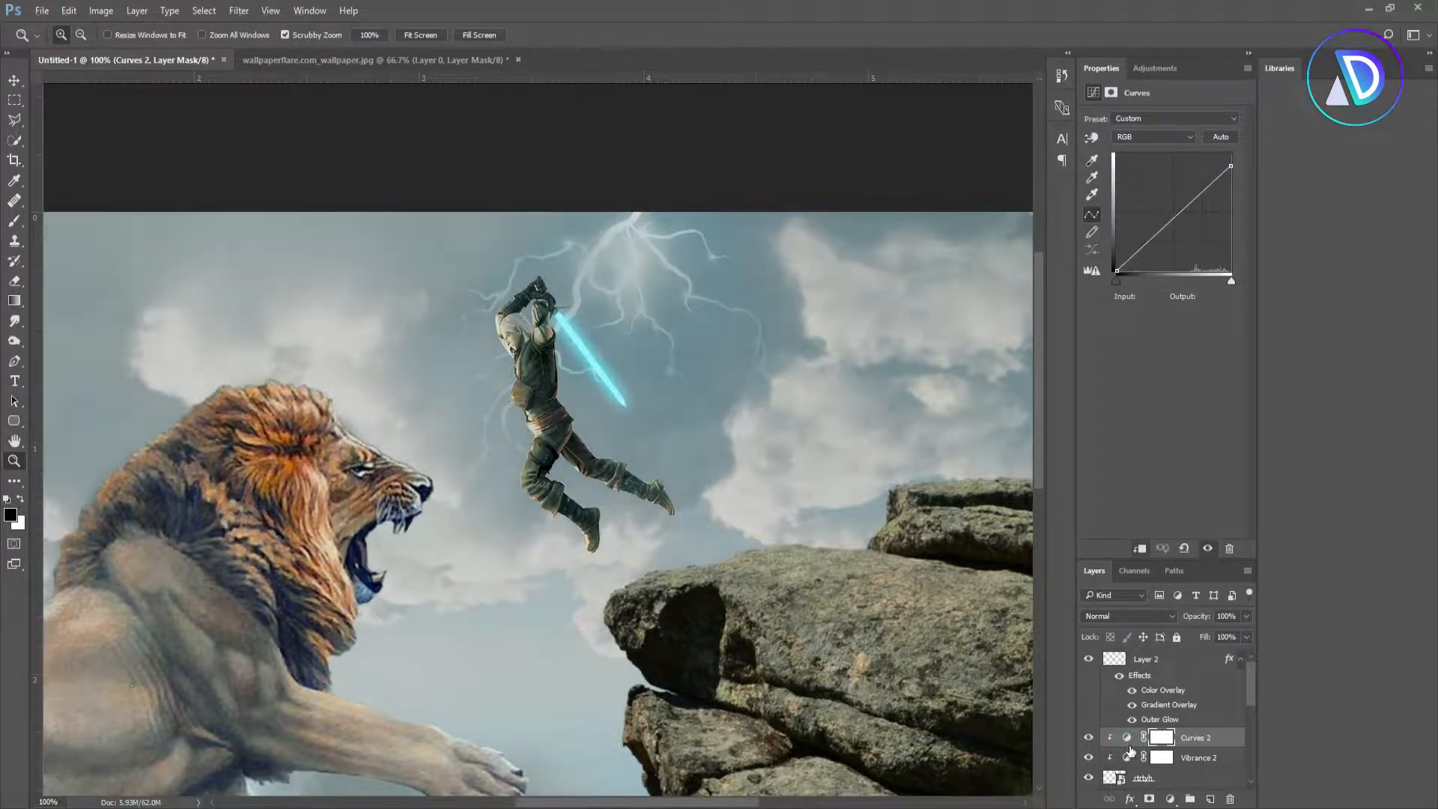
key(alt)
alt+click(607, 389)
alt+click(608, 388)
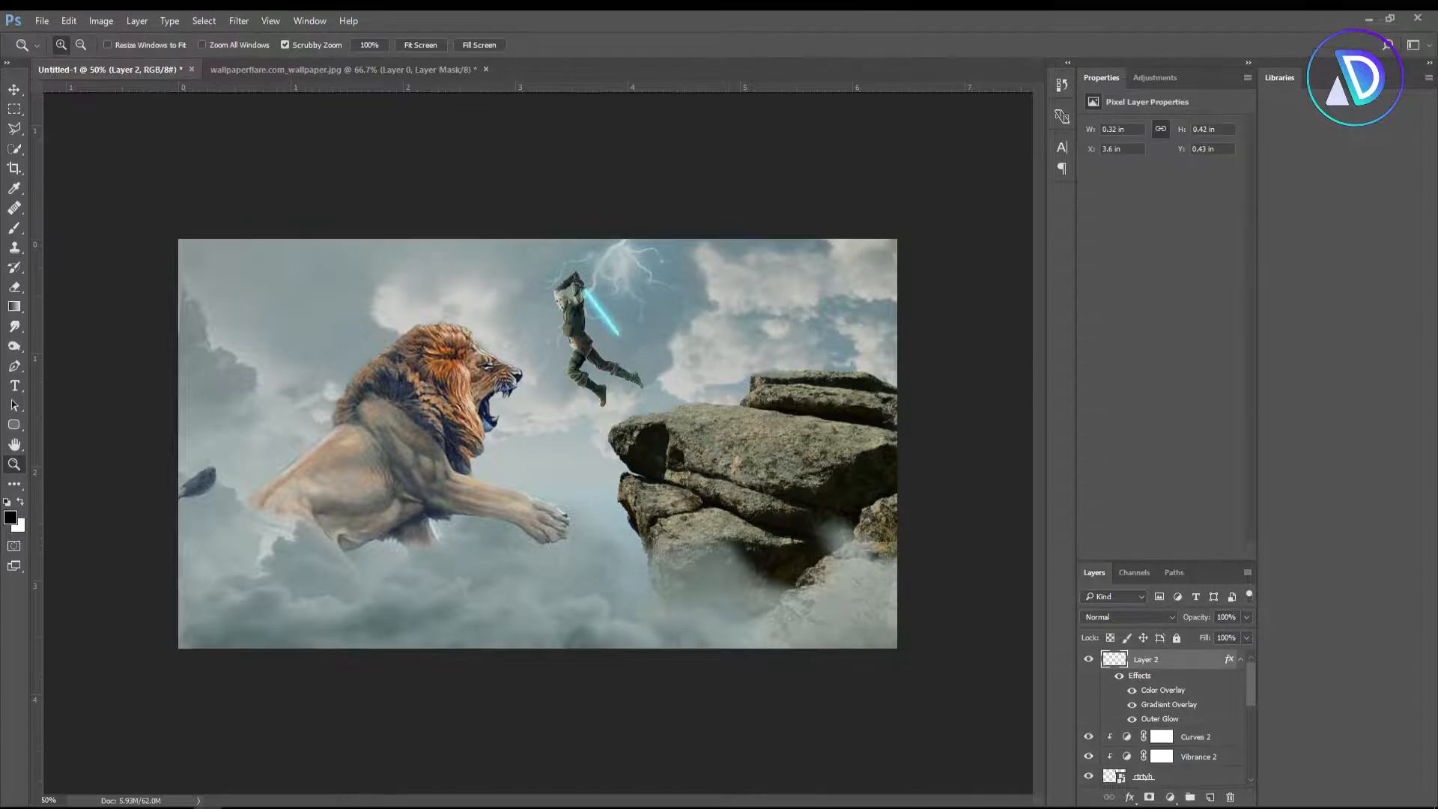
Add a Solid Color fill layer in dark blue #2e466e above all other layers and set its opacity to 30%
click(1170, 799)
click(1231, 483)
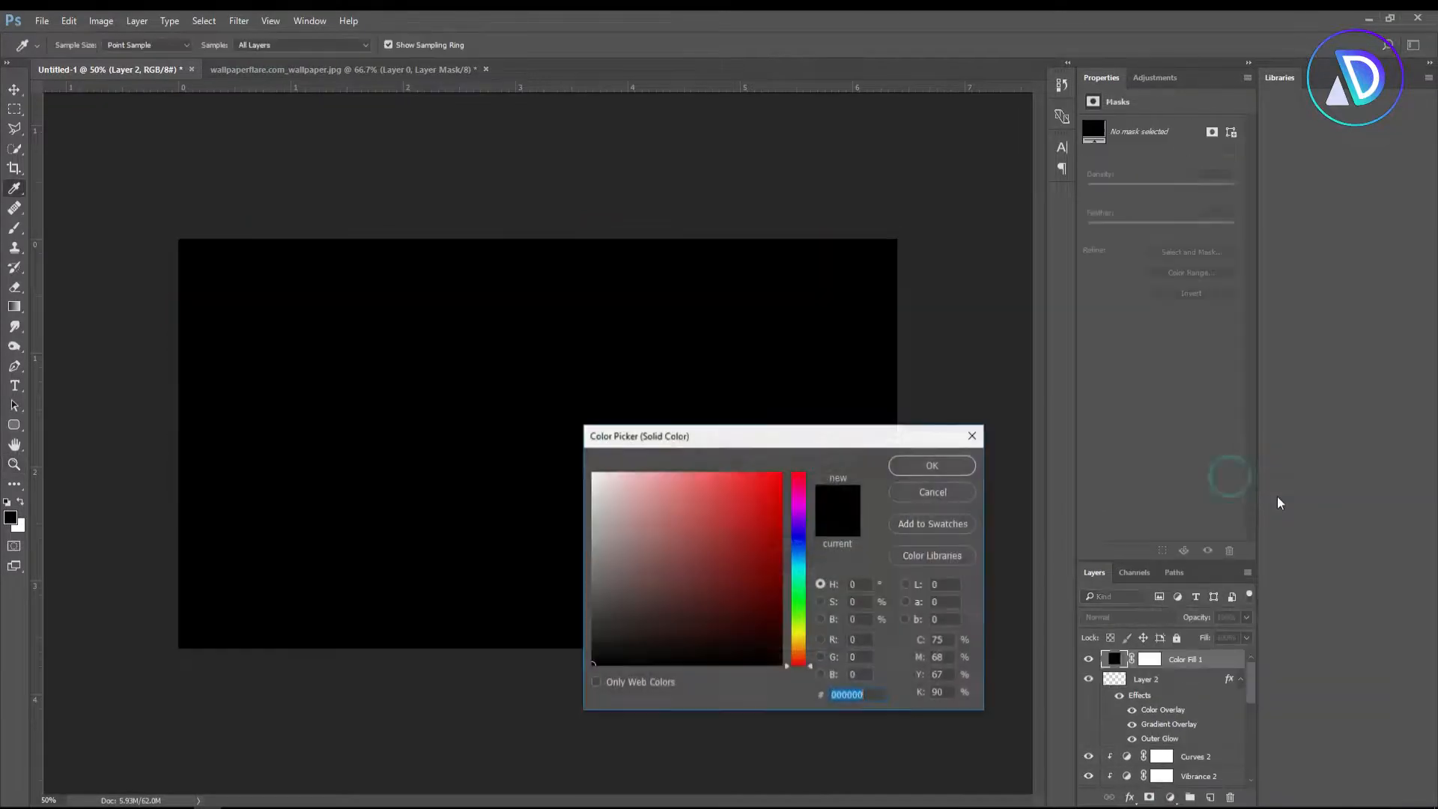
drag(807, 557, 802, 545)
drag(701, 602, 683, 598)
mouse_move(816, 548)
mouse_down()
mouse_move(809, 532)
mouse_move(811, 557)
mouse_up()
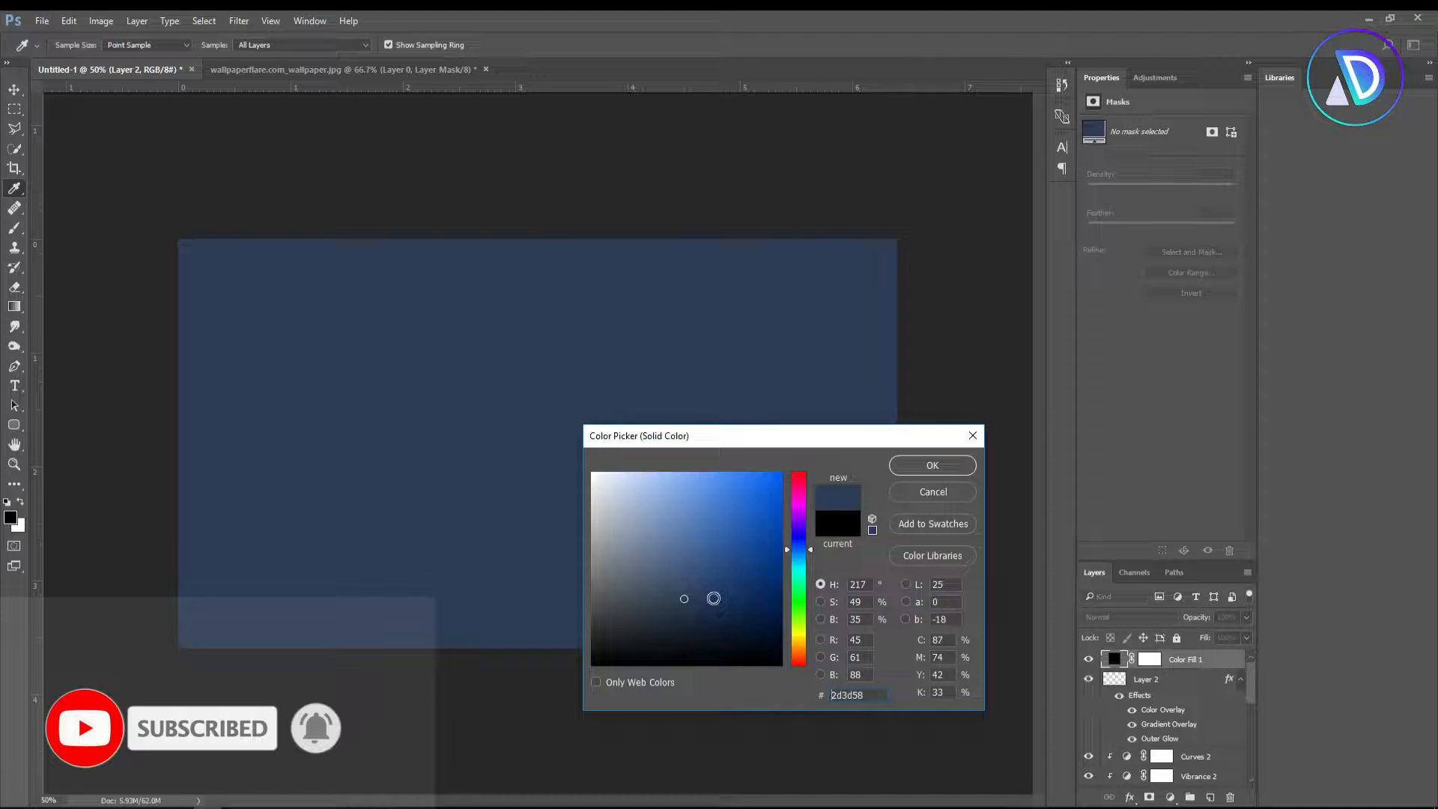
drag(681, 595, 702, 583)
click(701, 584)
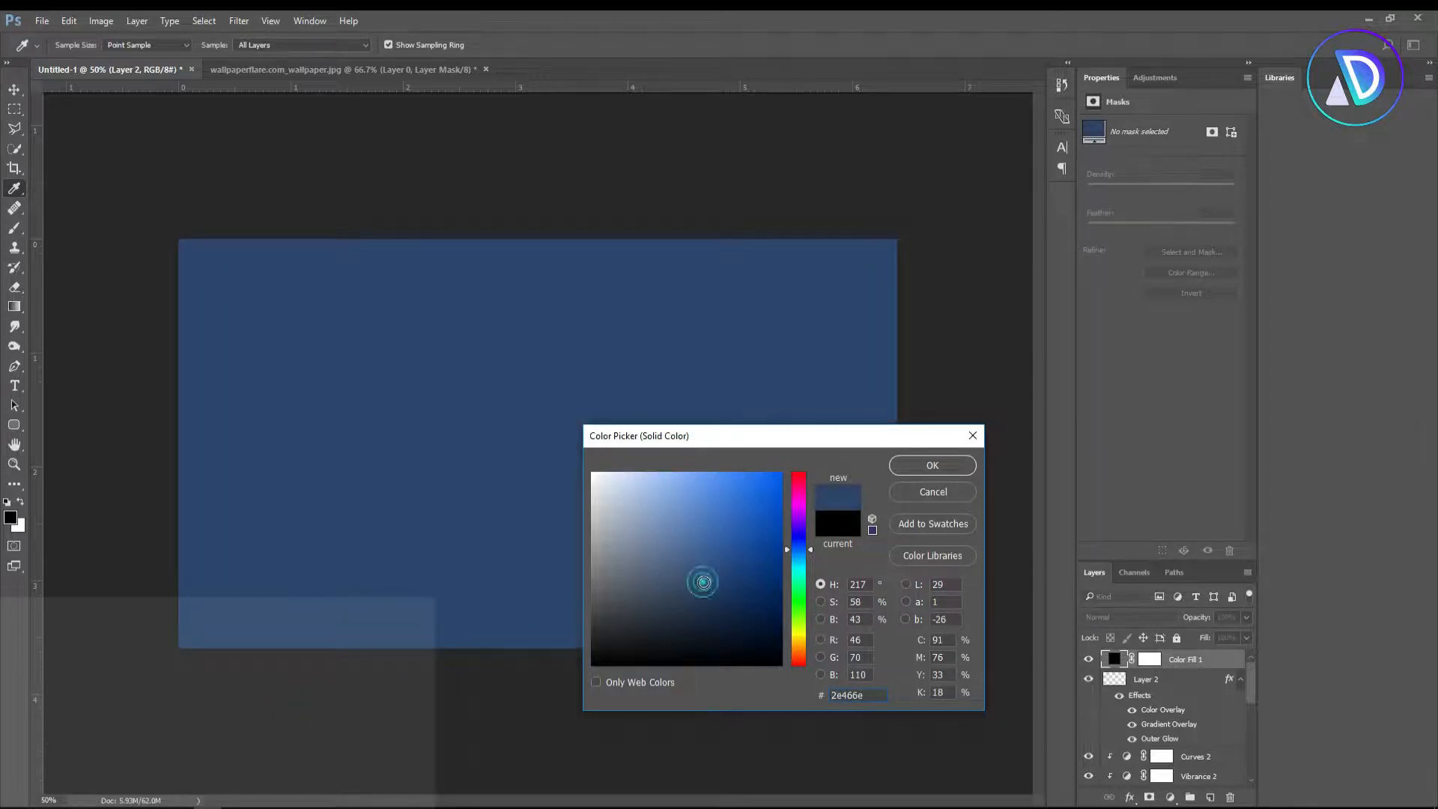
click(904, 471)
key(z)
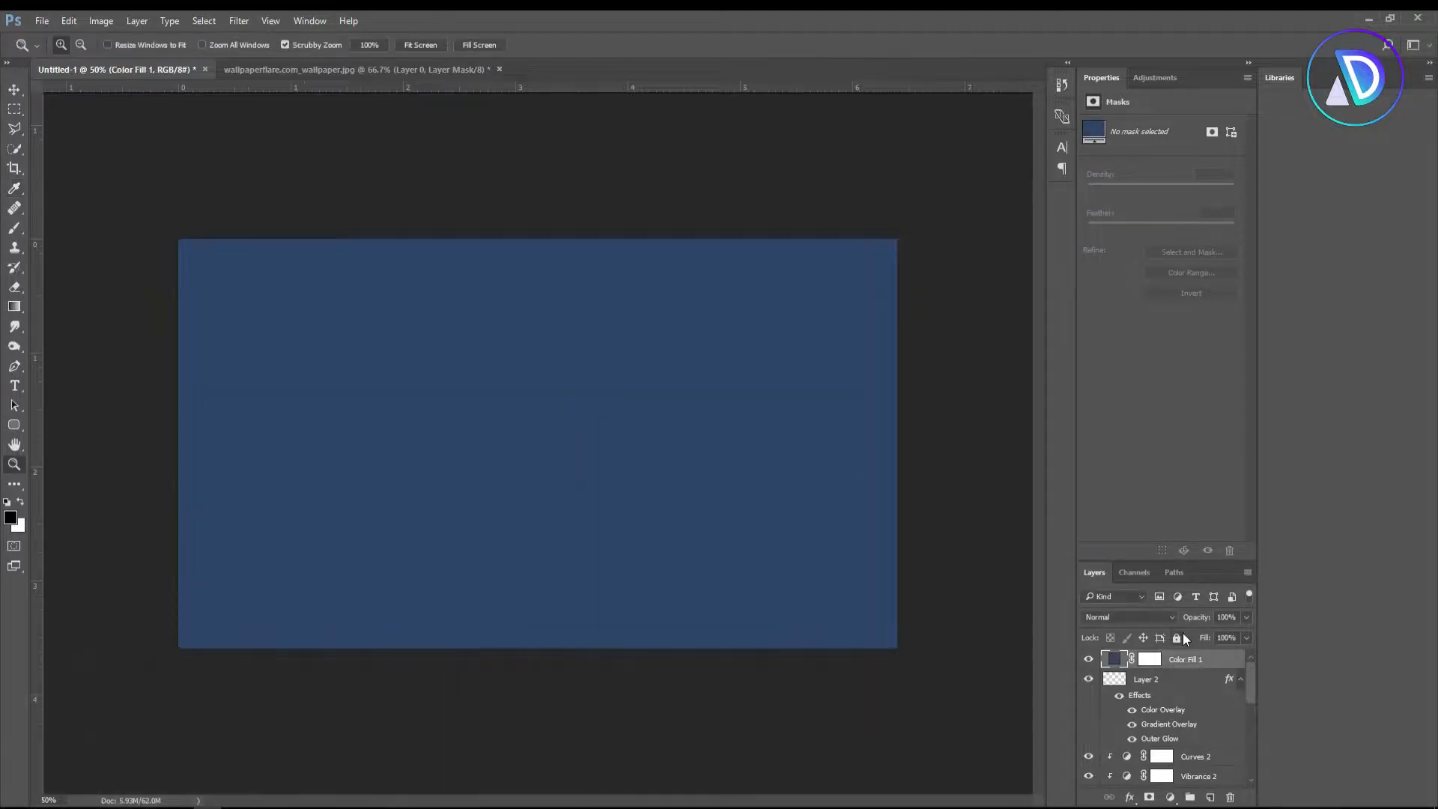
drag(1239, 637, 1200, 639)
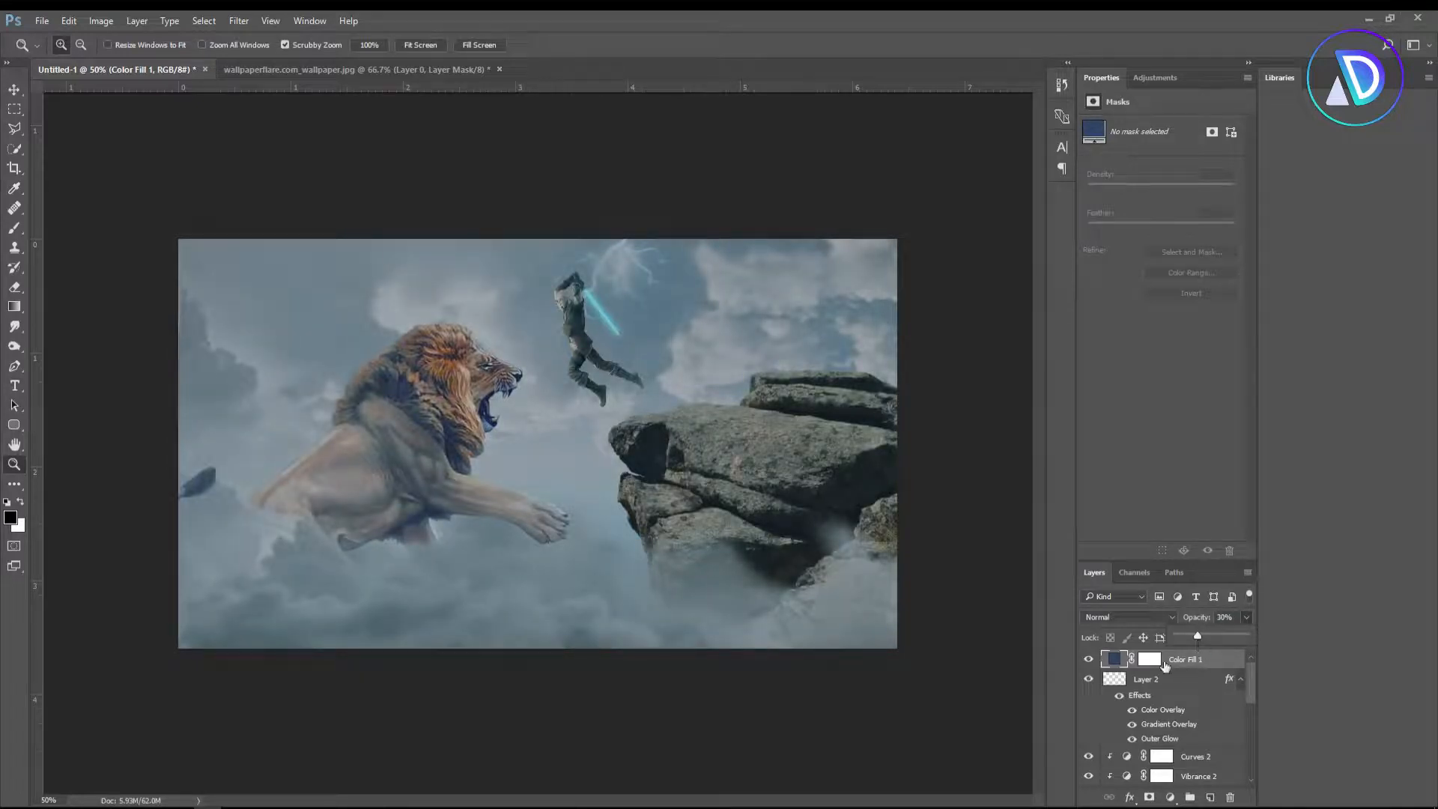
Paint black over the blue fill's layer mask with a 1100 px brush at 99% flow, keeping the tint only around the canvas edges
key(b)
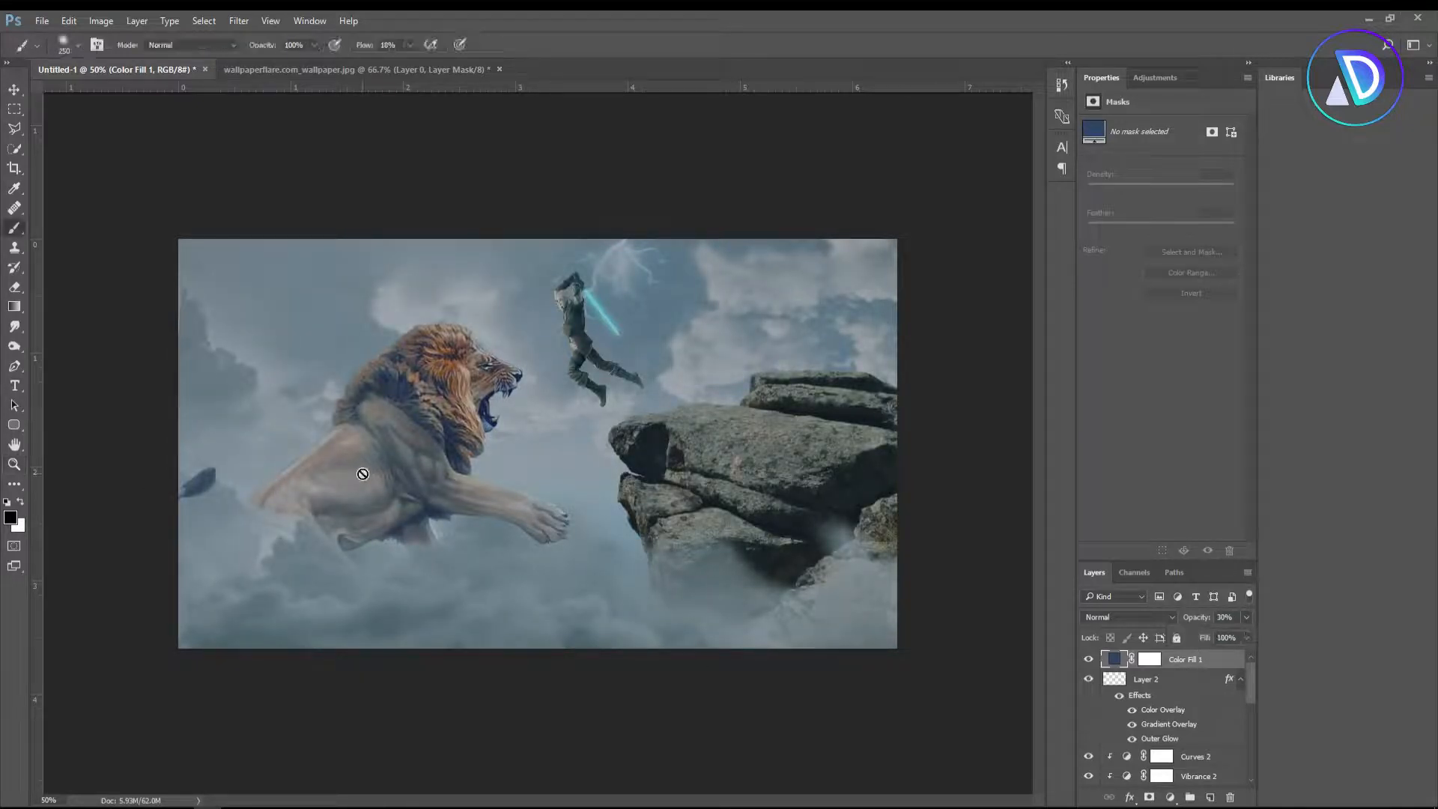
click(14, 93)
click(1149, 659)
key(b)
key(bracketright)
key(bracketright)
key(bracketright)
key(bracketright)
key(bracketright)
key(bracketright)
key(bracketright)
key(bracketright)
key(bracketright)
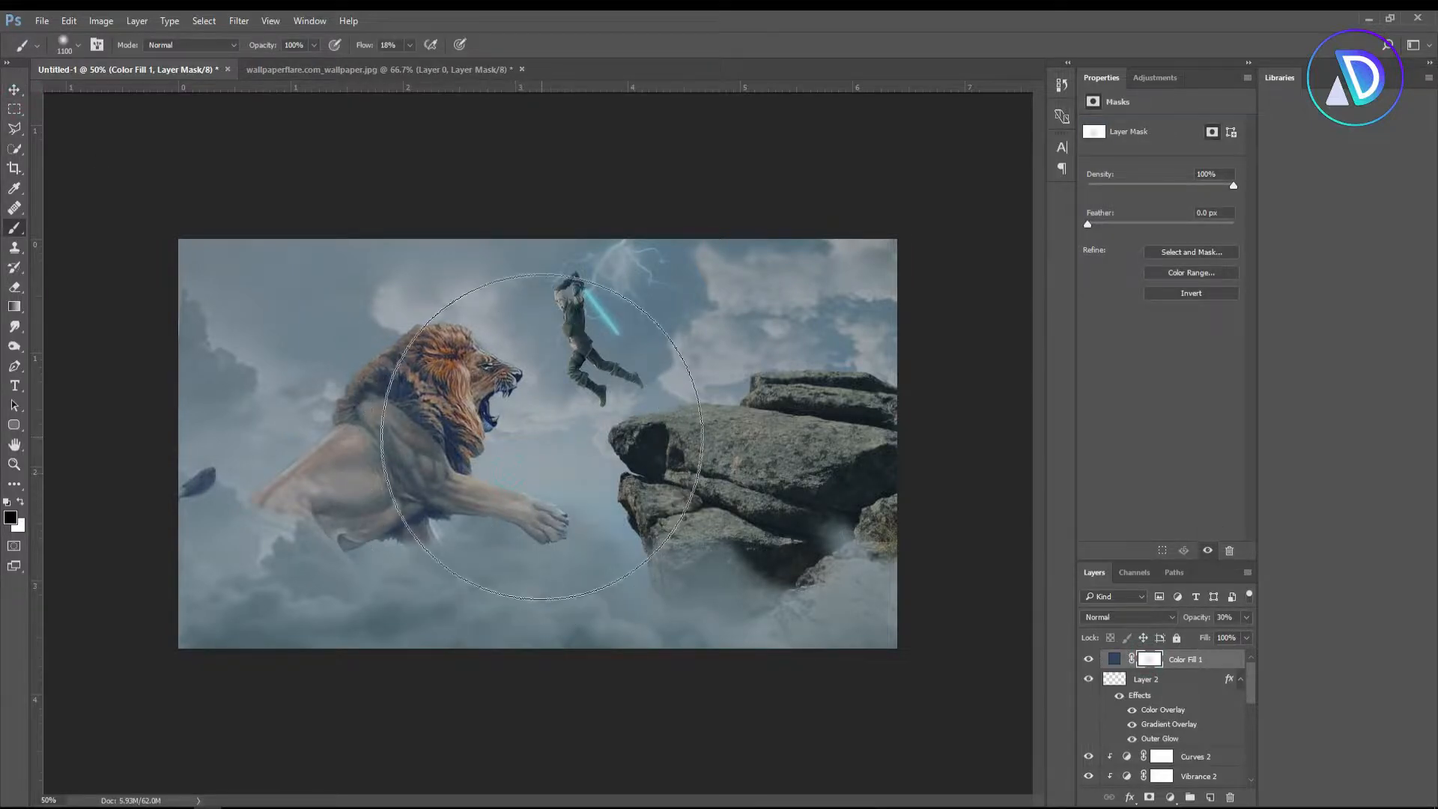
click(410, 45)
drag(414, 66, 468, 73)
click(524, 407)
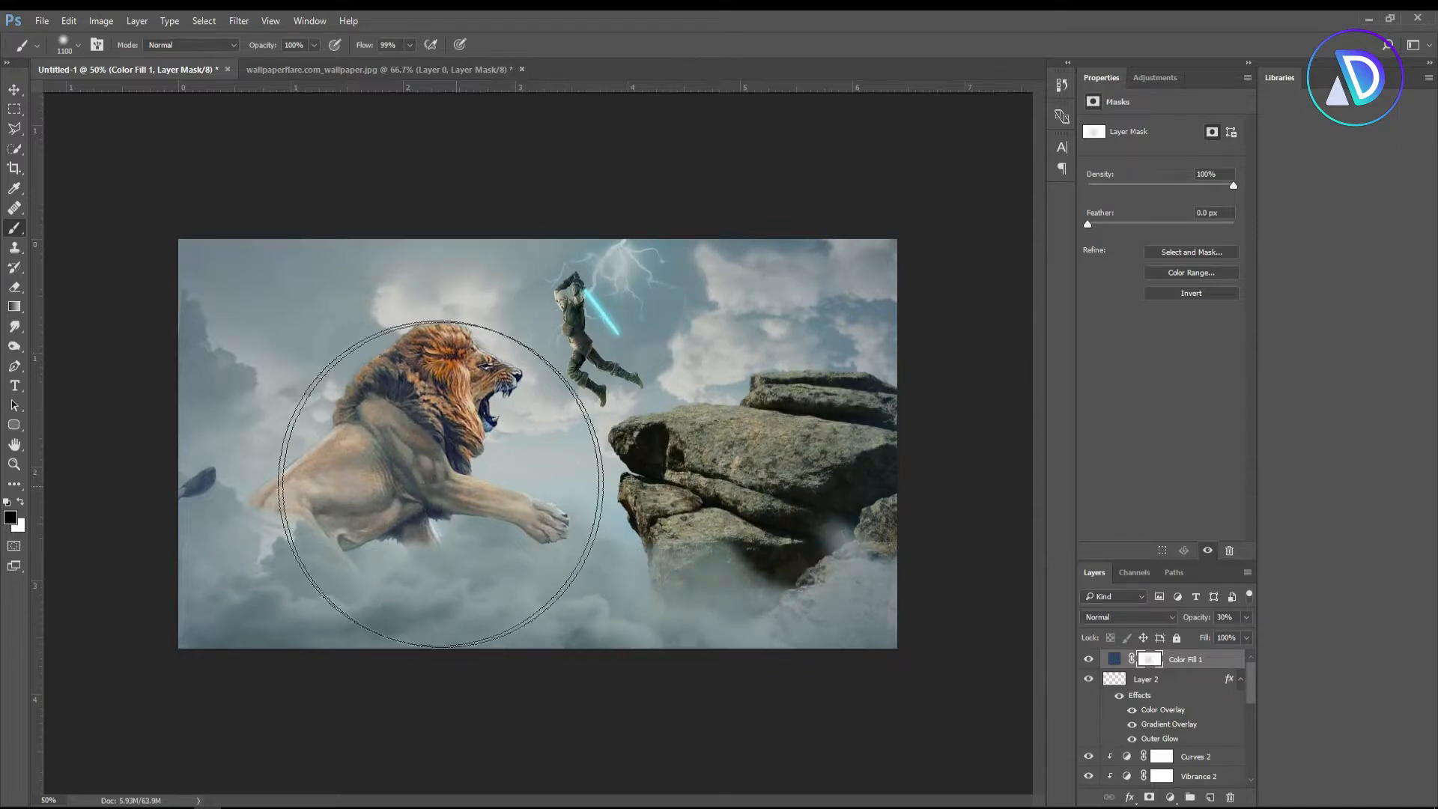
mouse_move(591, 389)
mouse_down()
mouse_move(599, 450)
mouse_move(644, 487)
mouse_move(702, 447)
mouse_up()
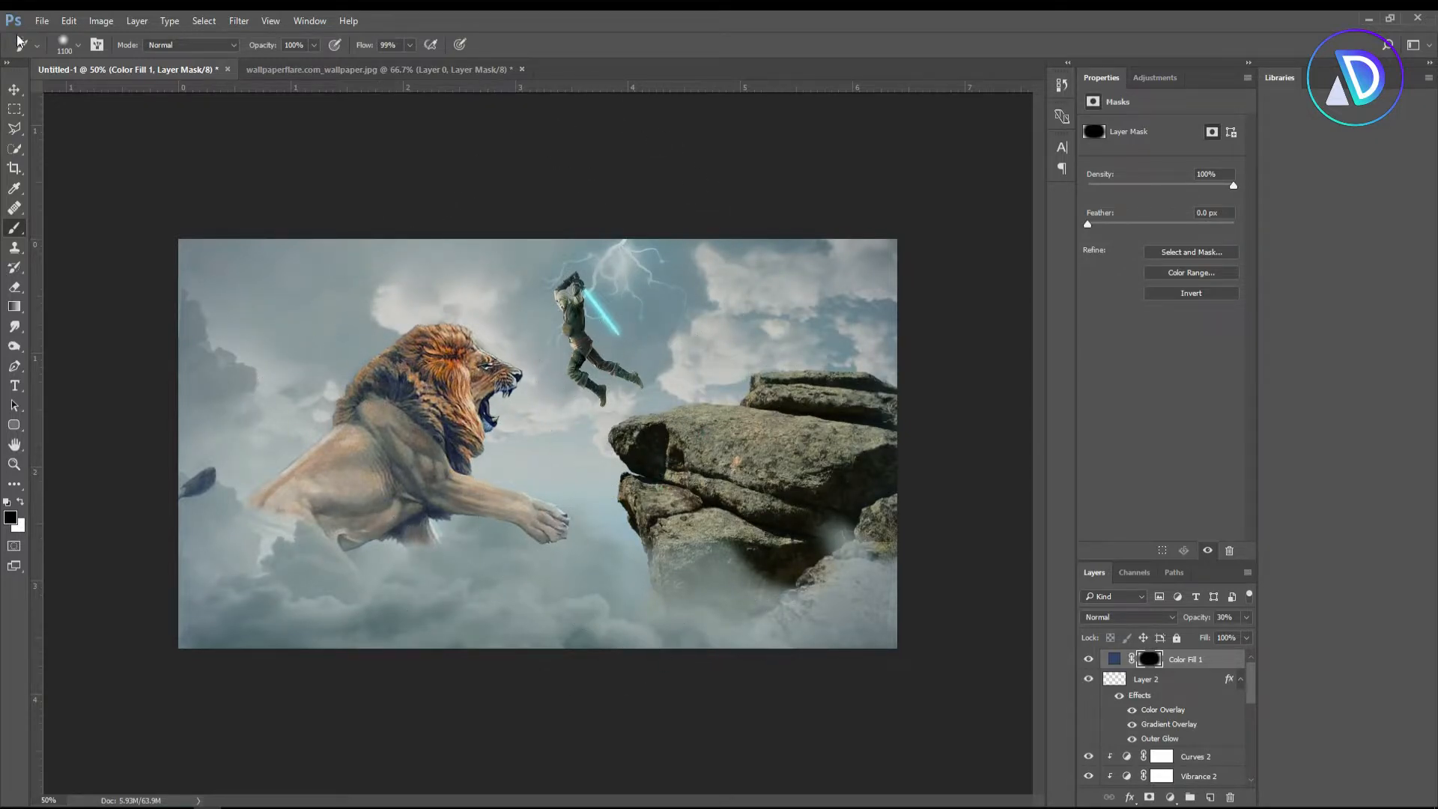
click(14, 90)
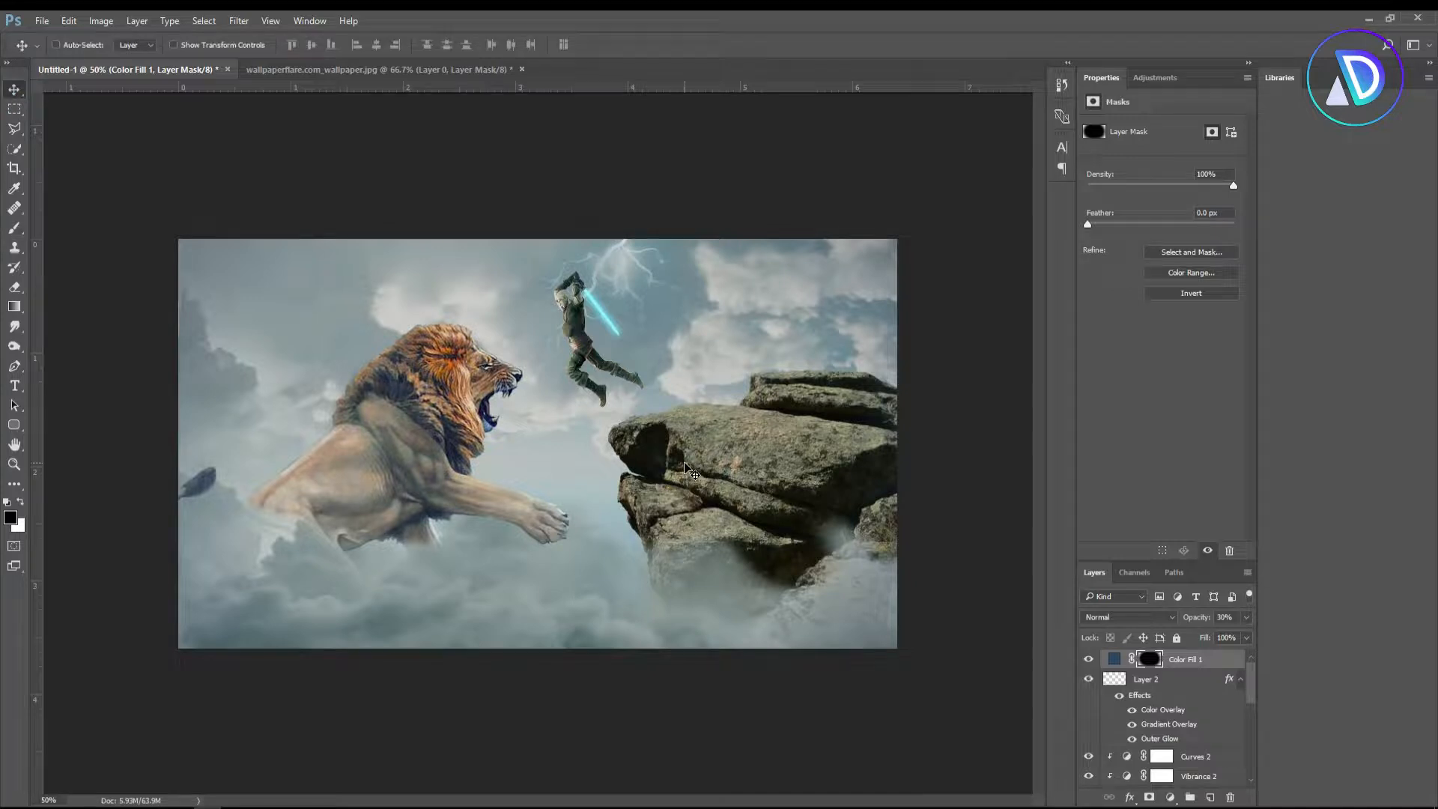
Add a Curves adjustment above the colour fill and lower the red channel's white point output to 218
click(1170, 797)
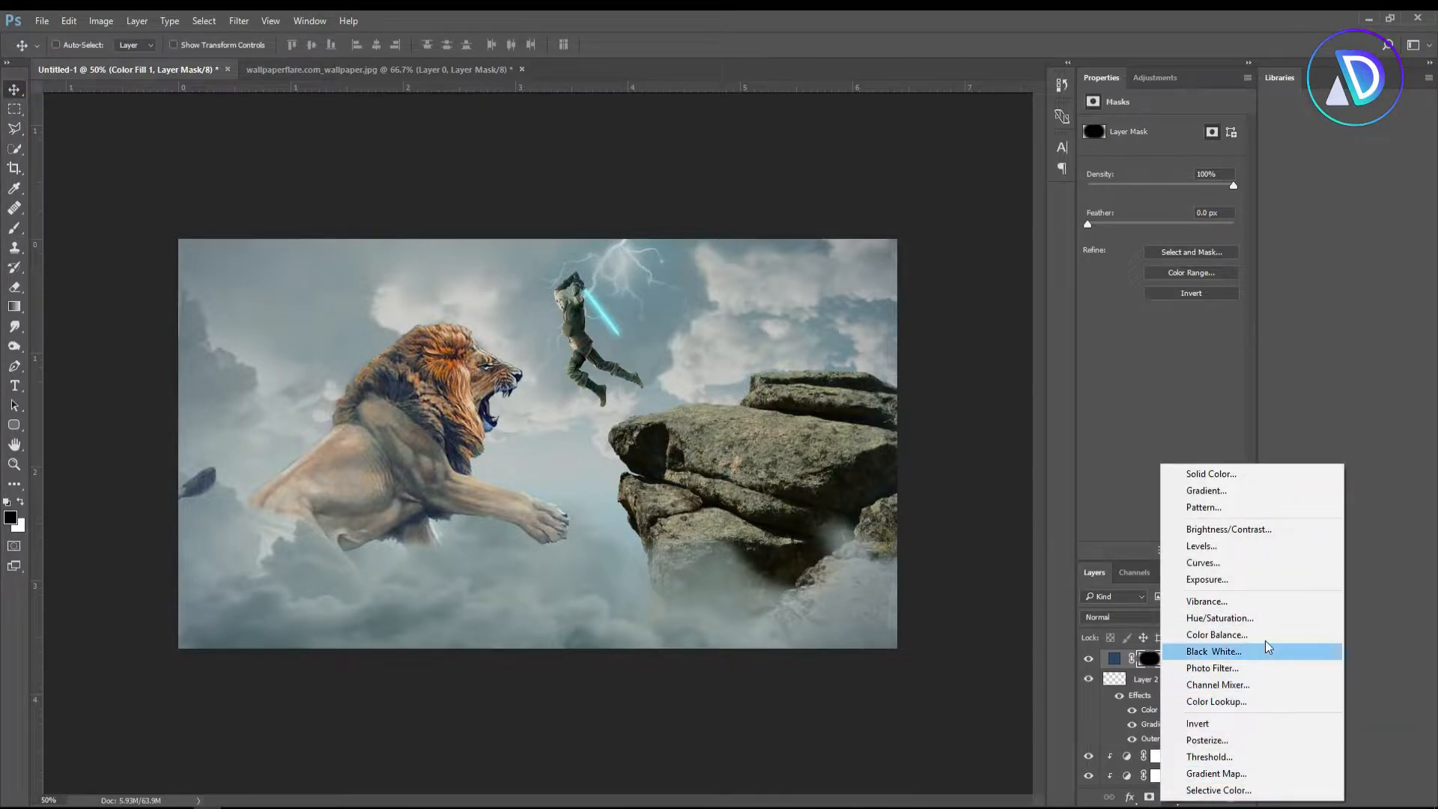
click(1267, 562)
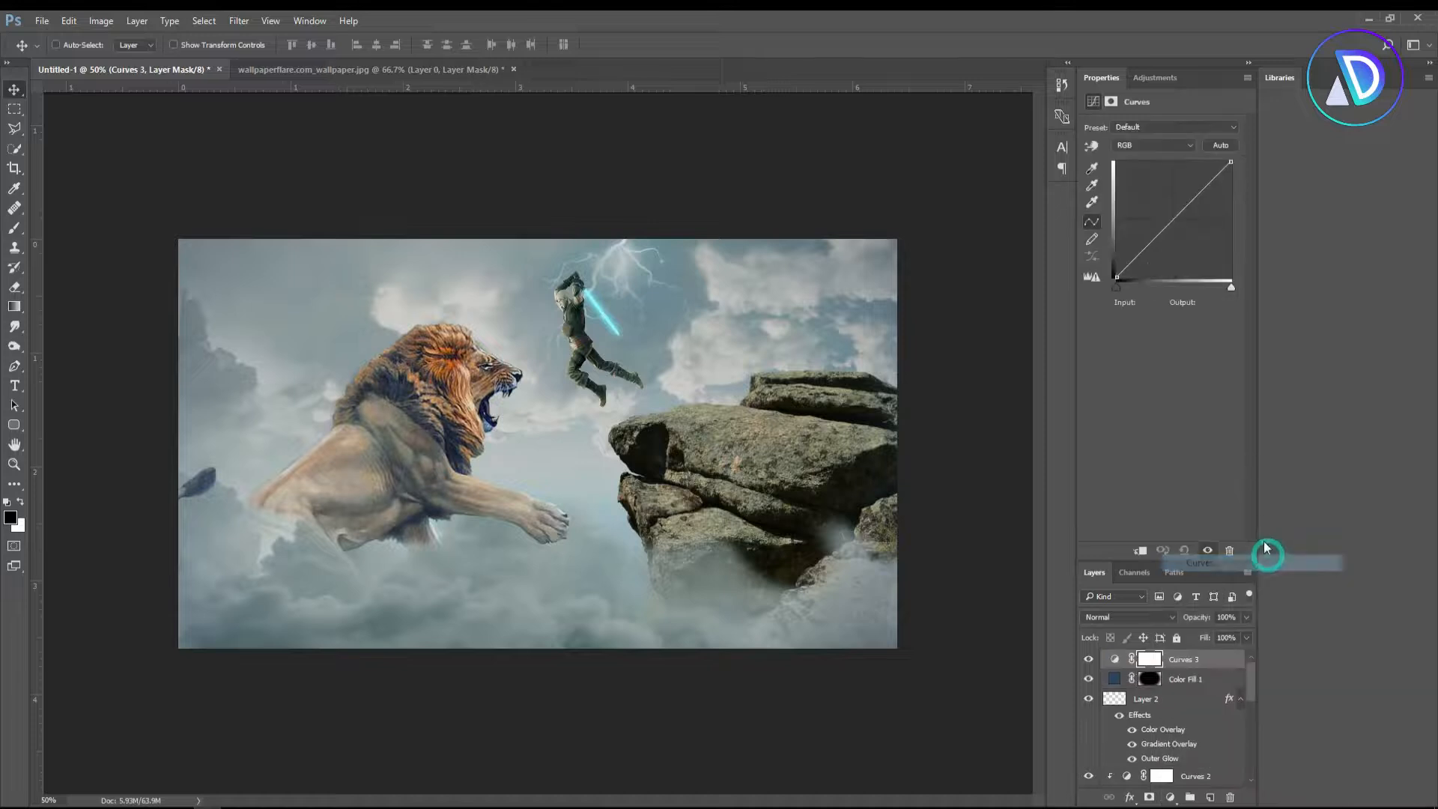
click(1185, 147)
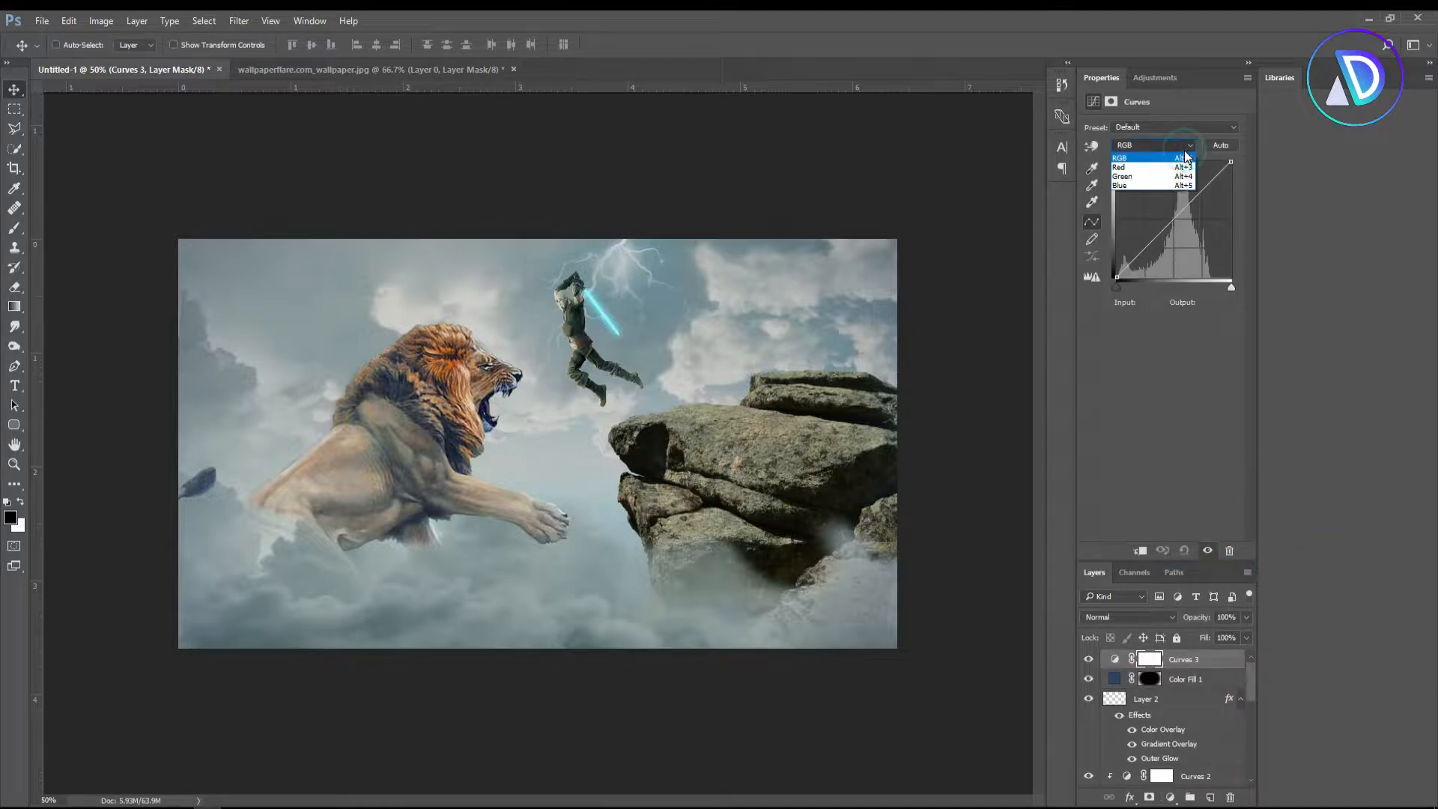
click(1177, 167)
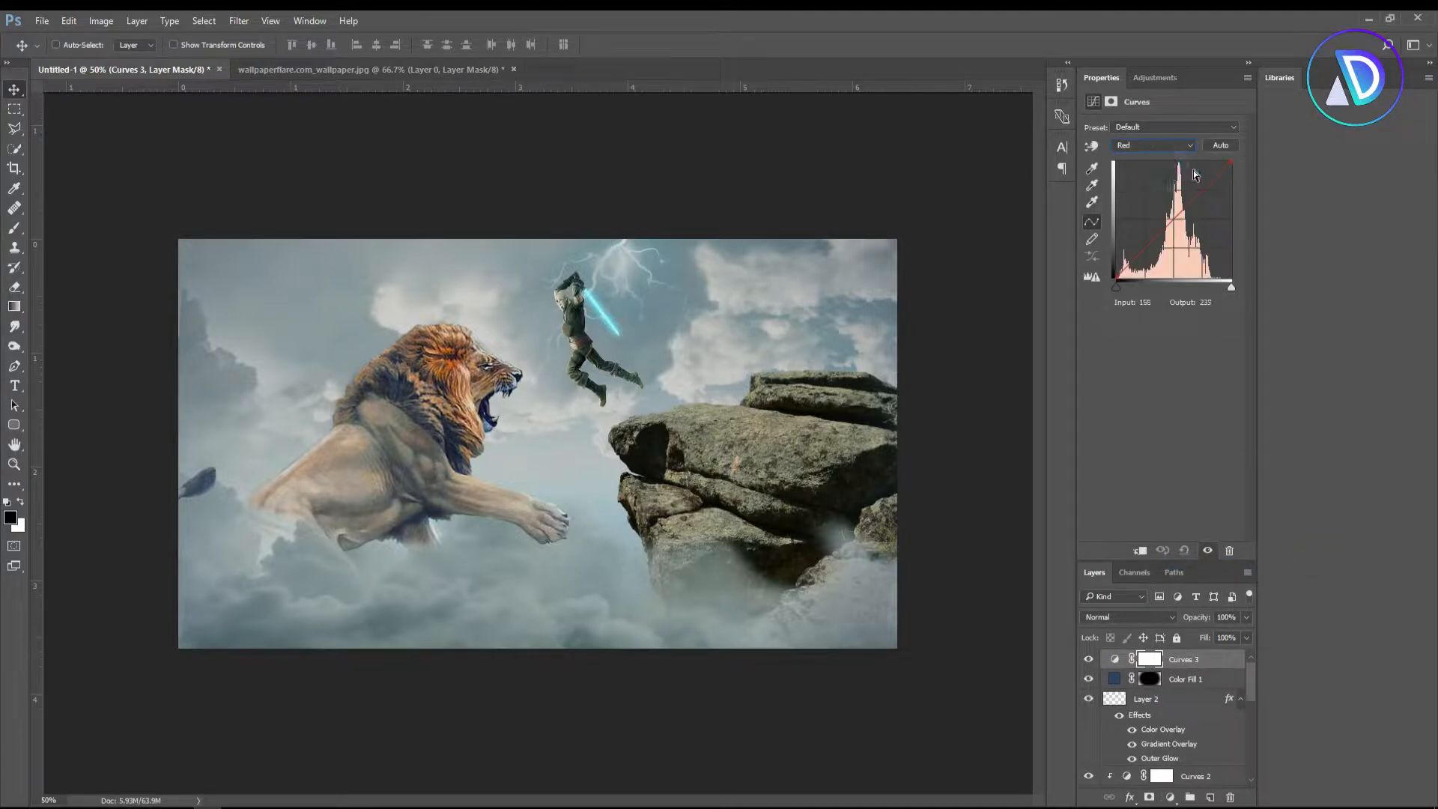
drag(1232, 163, 1240, 180)
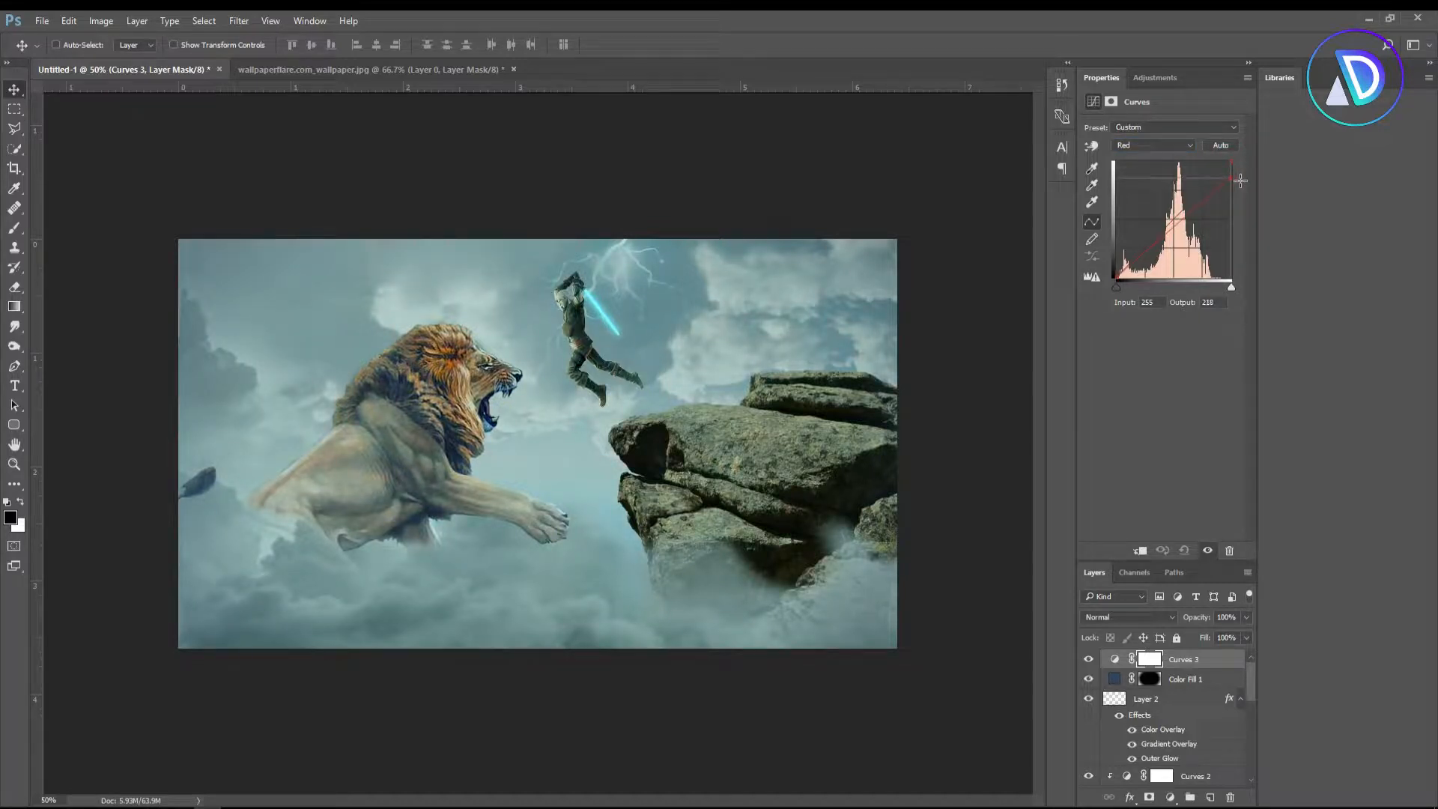
Lower the green channel's white point slightly in the curve and move the blue channel's white point to input 226, output 255
click(1191, 147)
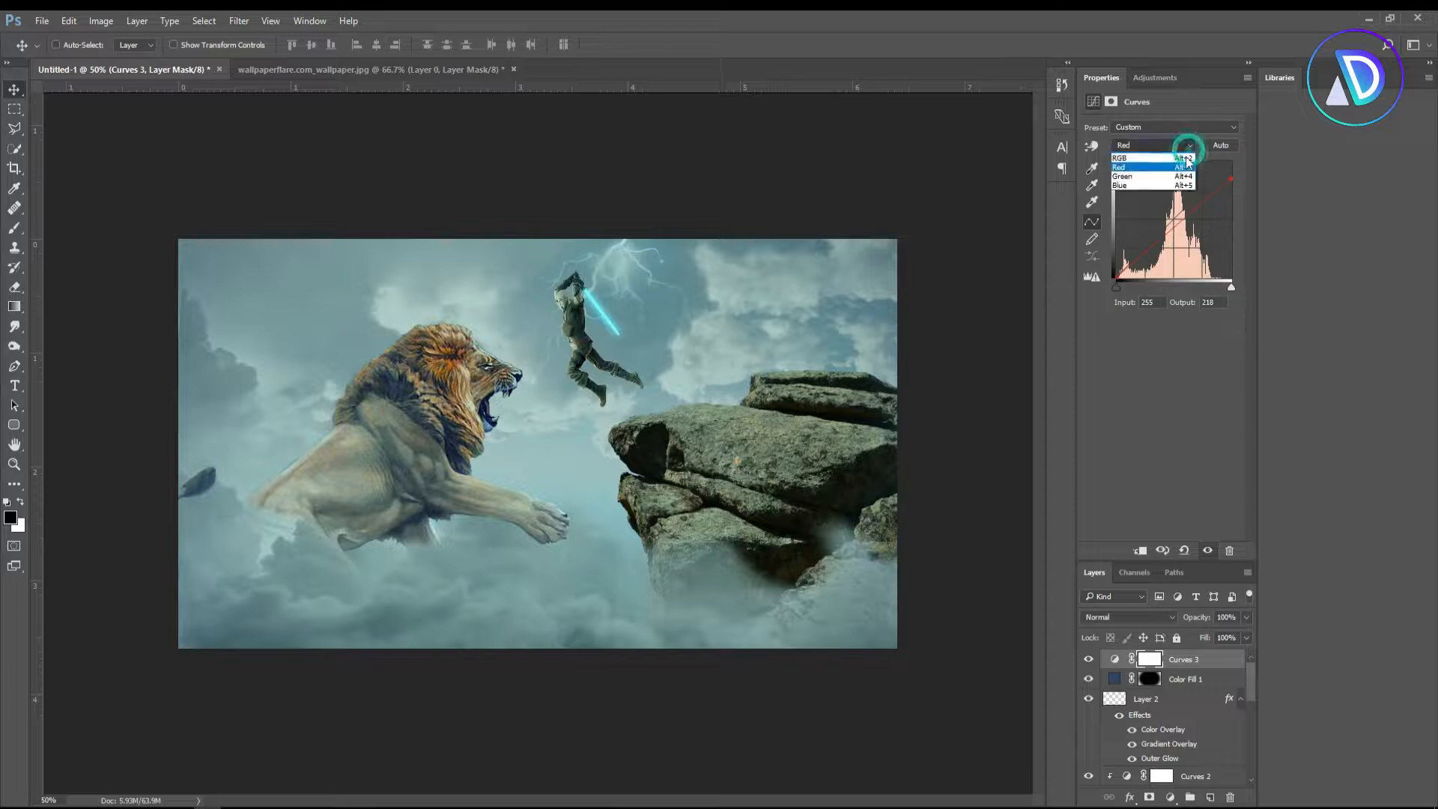
click(1163, 181)
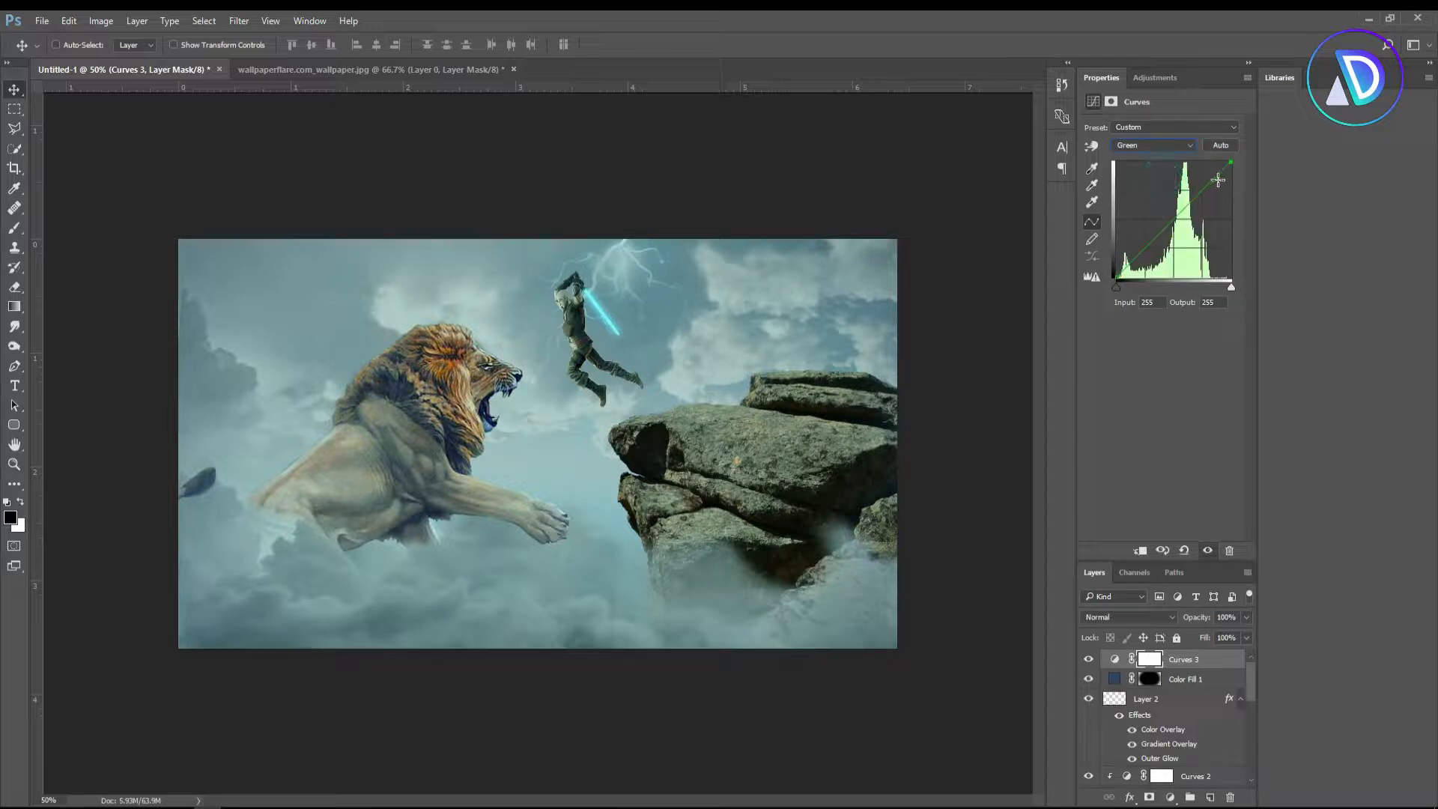
drag(1231, 161, 1236, 166)
click(1153, 144)
click(1145, 186)
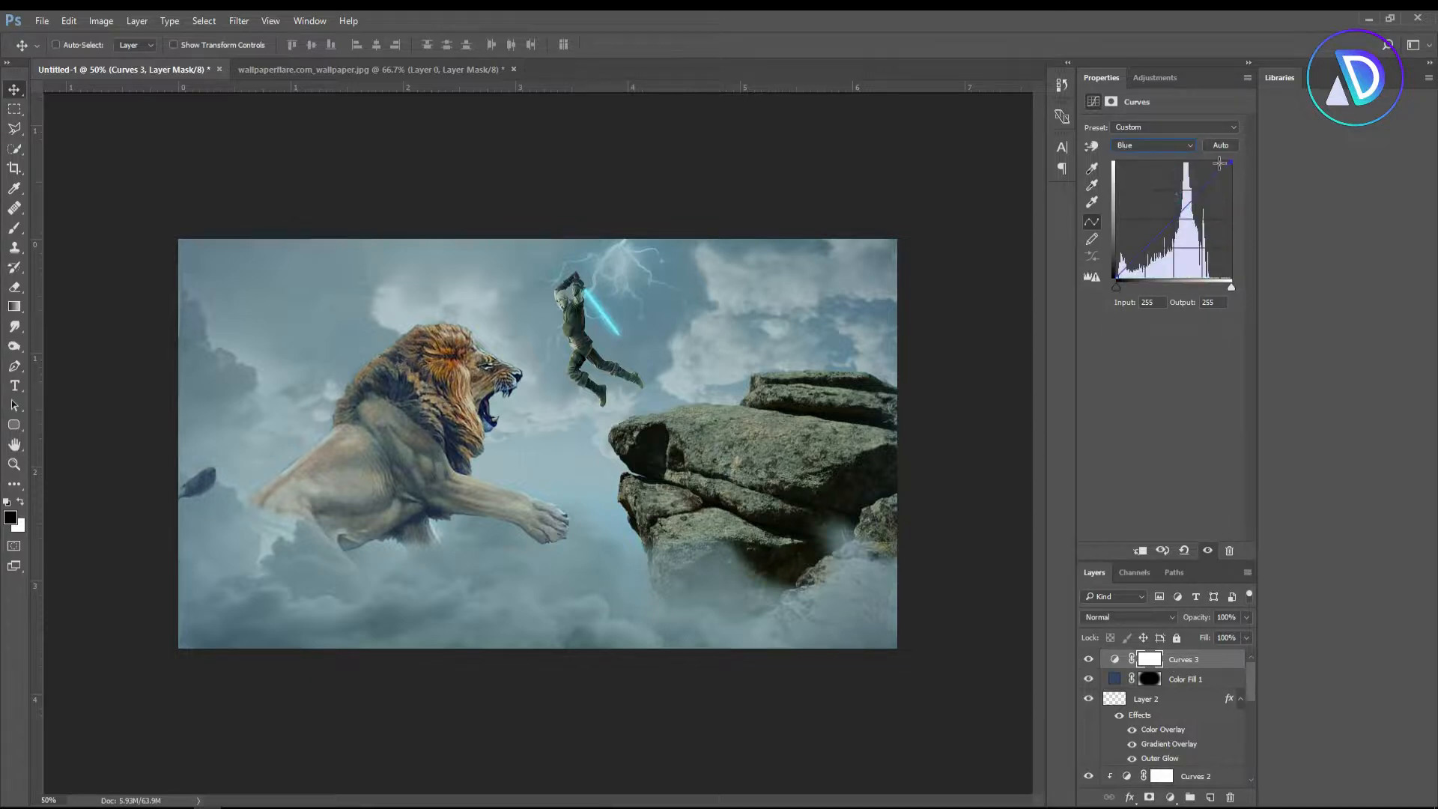
drag(1231, 162, 1221, 155)
drag(1221, 155, 1217, 159)
Add a Color Balance adjustment with midtones at cyan-red -19 and yellow-blue +20, and highlights at cyan-red -3 and yellow-blue -13
click(1169, 797)
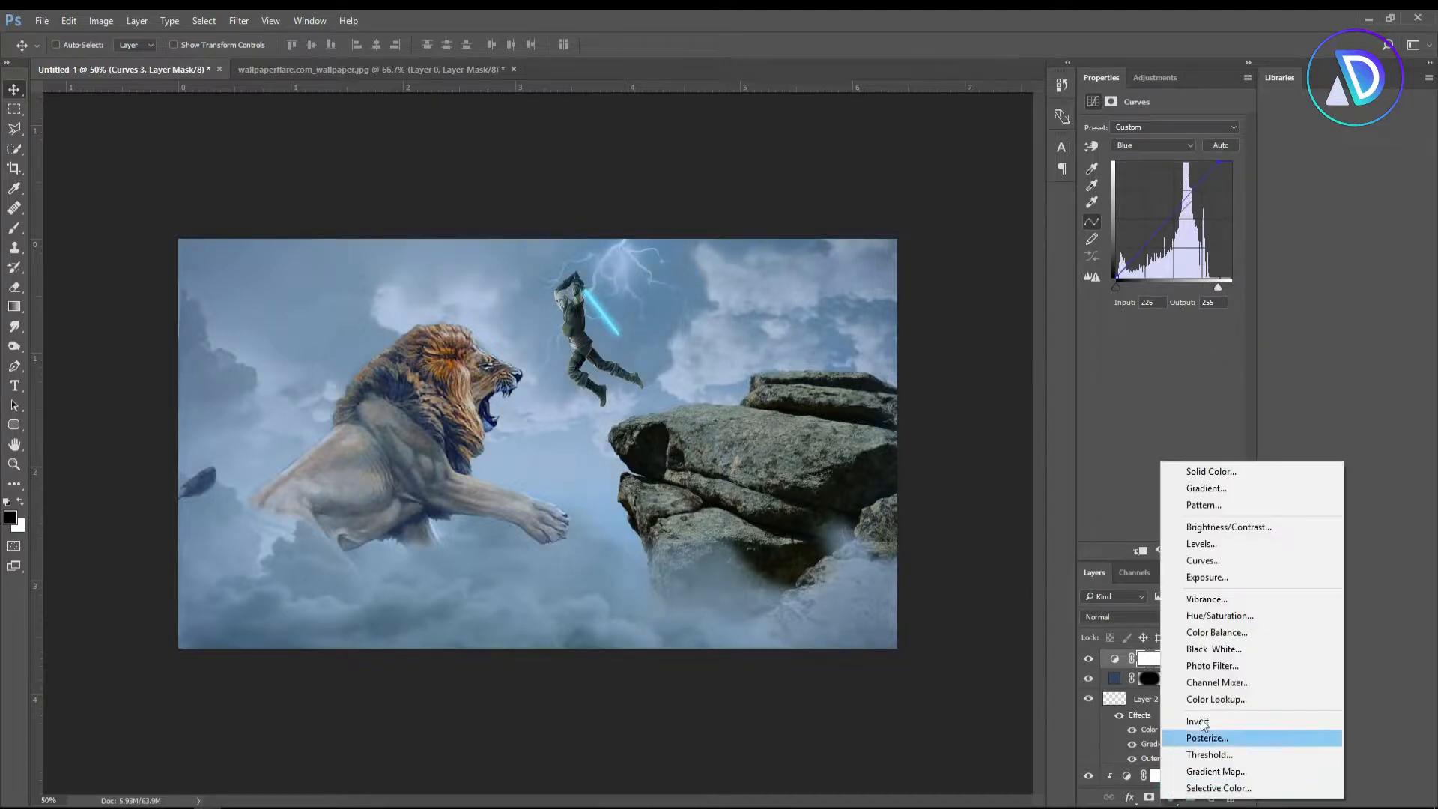
click(1247, 632)
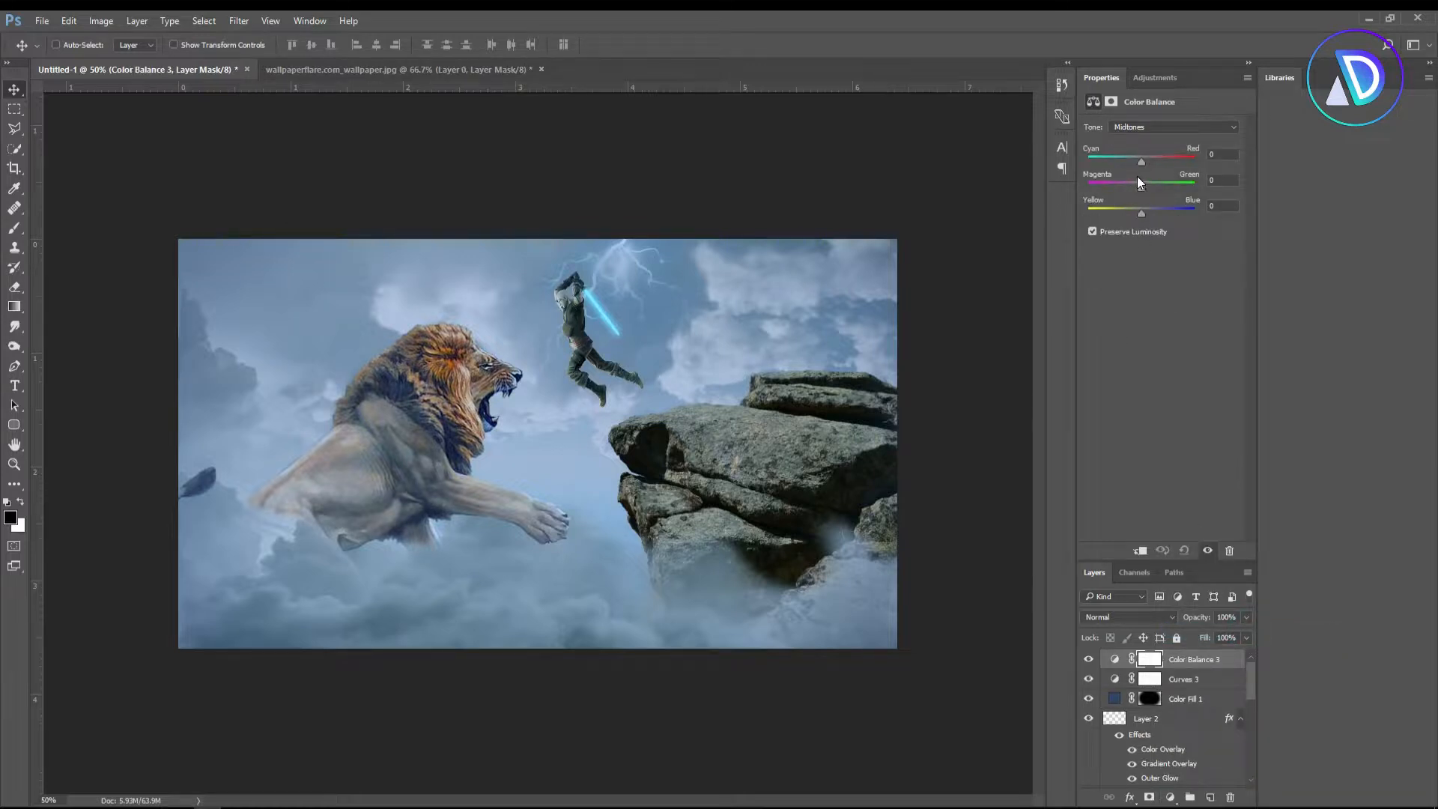
drag(1140, 160, 1136, 163)
click(1139, 125)
click(1138, 157)
drag(1141, 214, 1139, 214)
drag(1136, 165, 1133, 166)
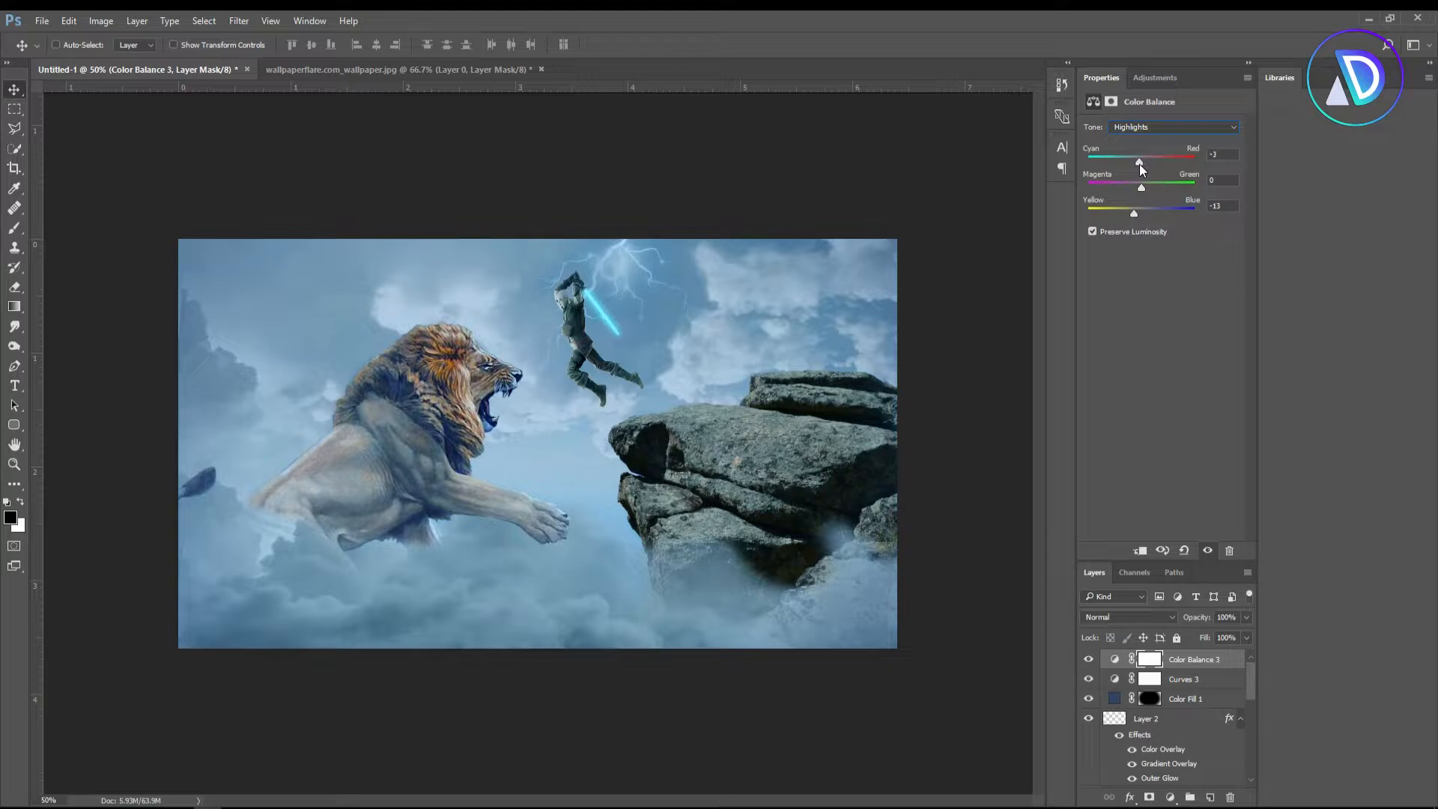
click(1163, 127)
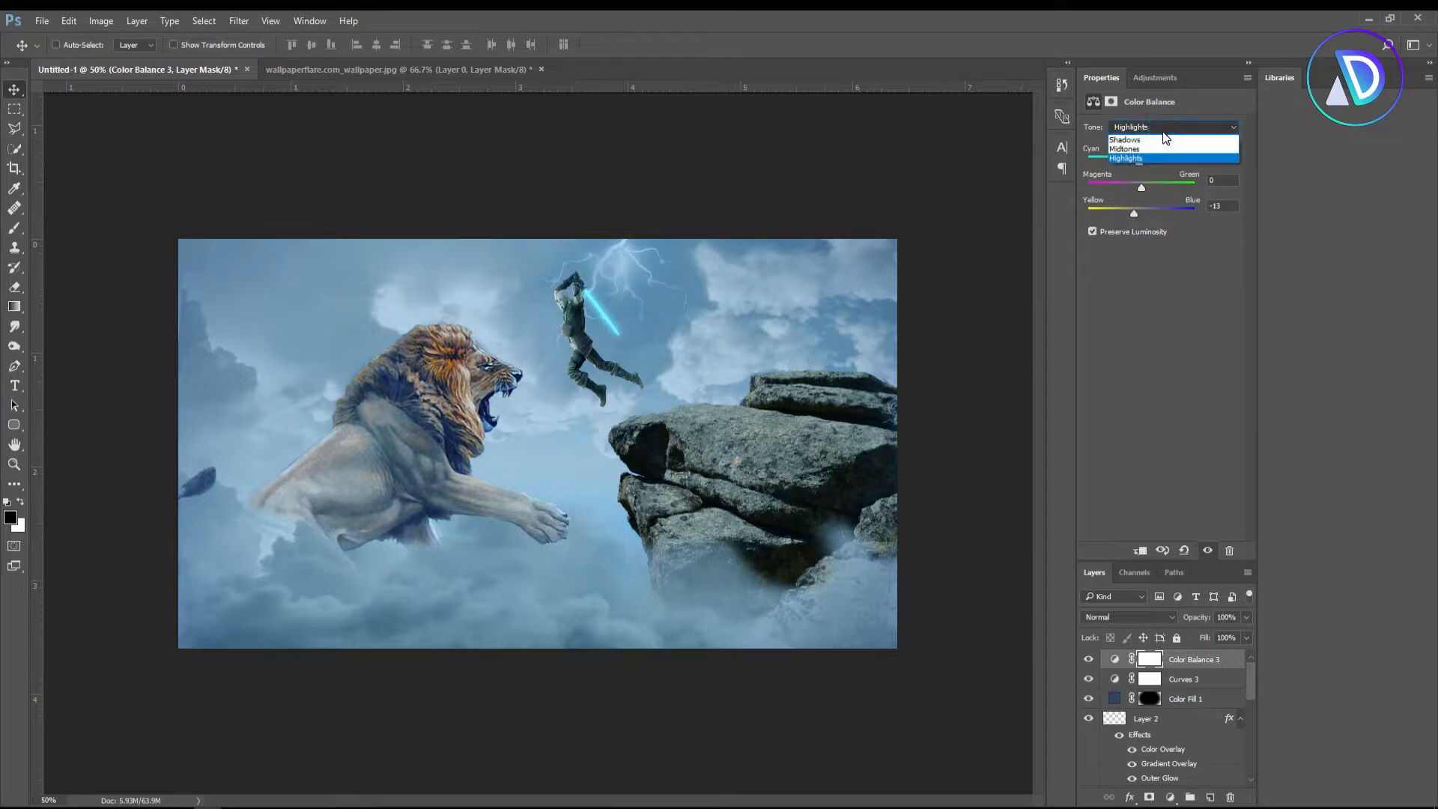
click(1152, 148)
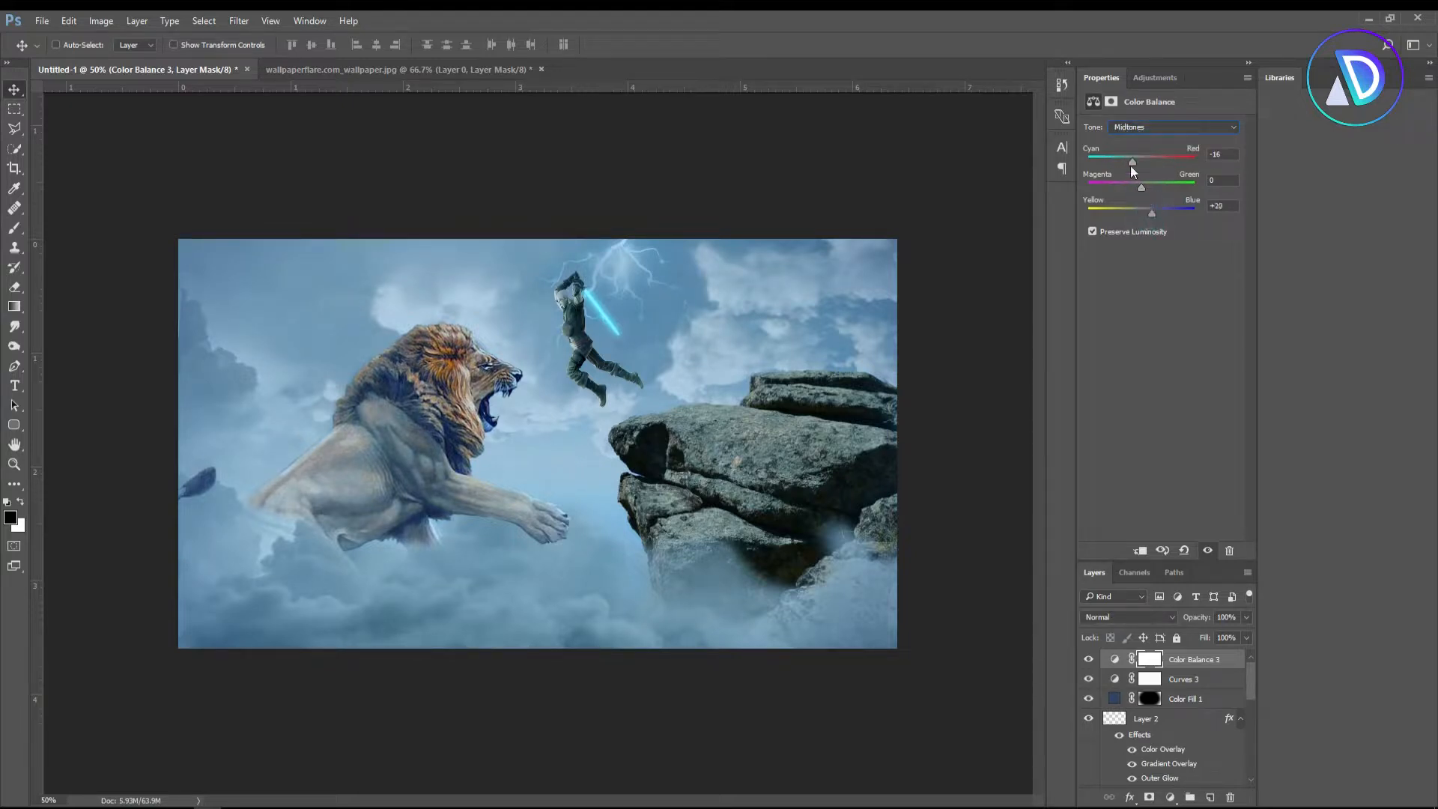
drag(1131, 164, 1129, 163)
Add a Levels adjustment on top and reduce the white output level to 239
click(1169, 797)
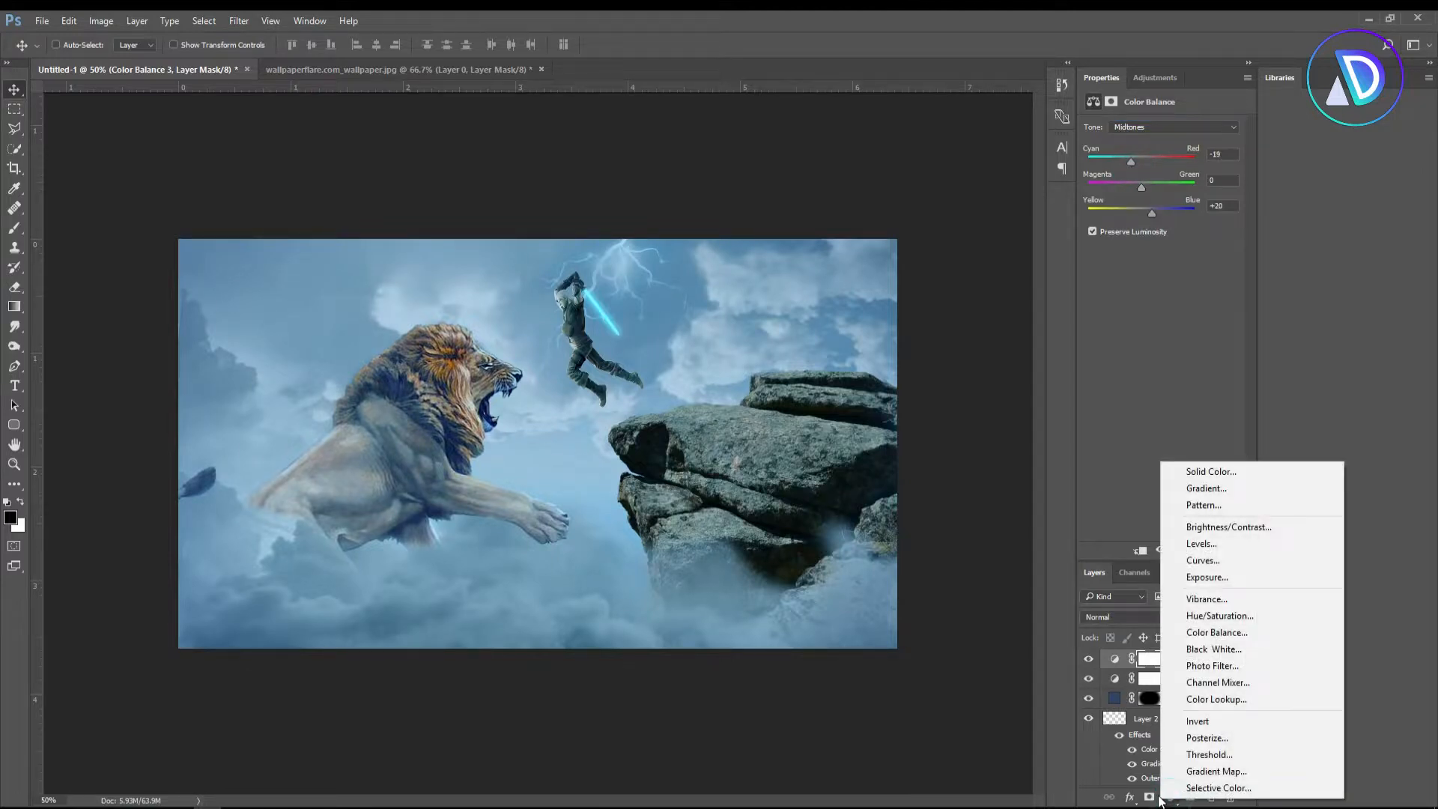
click(1216, 542)
drag(1235, 277, 1224, 277)
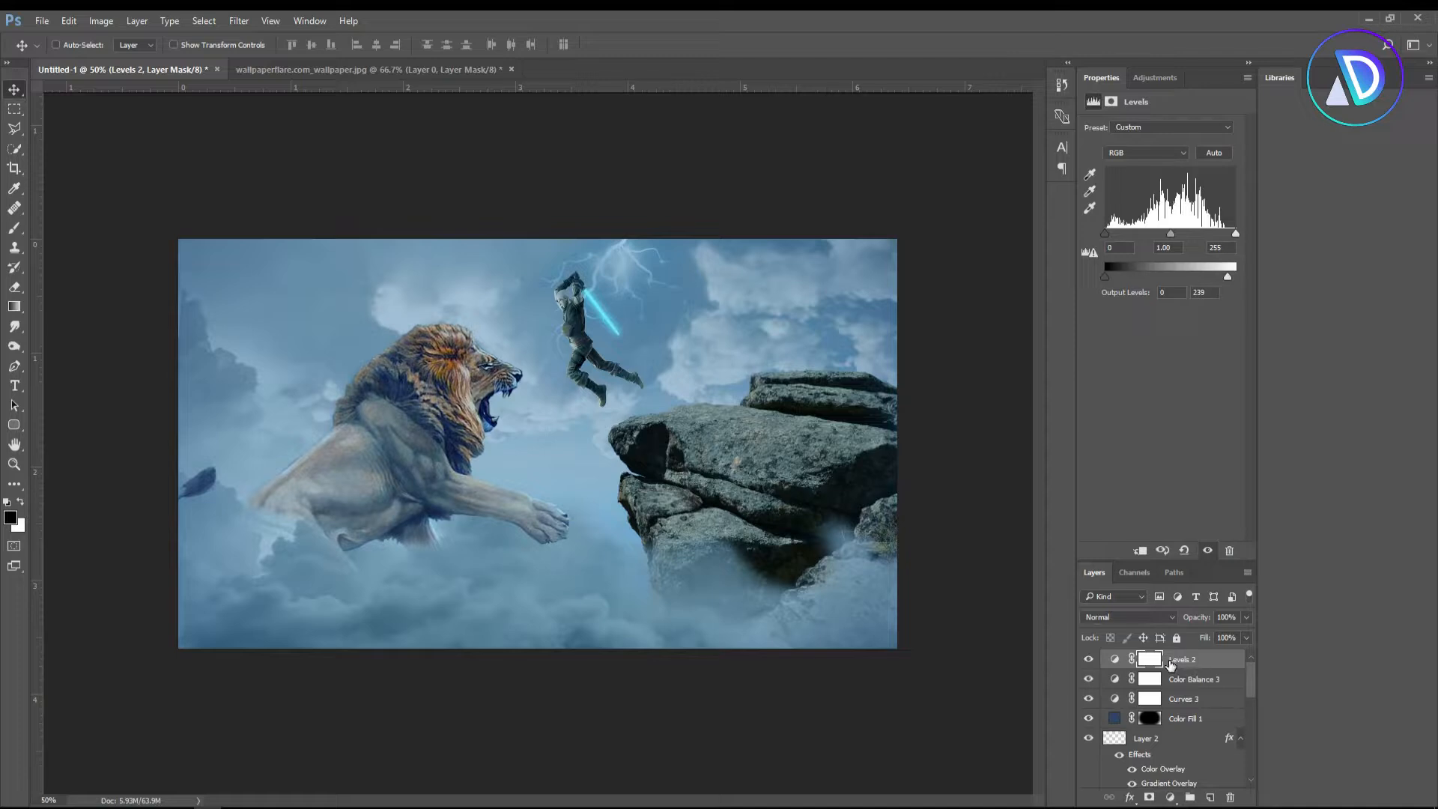
Stamp all visible layers into a new top layer and start an Iris Blur on it, enlarging the ellipse slightly beyond the canvas sides
key(ctrl)
key(ctrl+shift+alt+e)
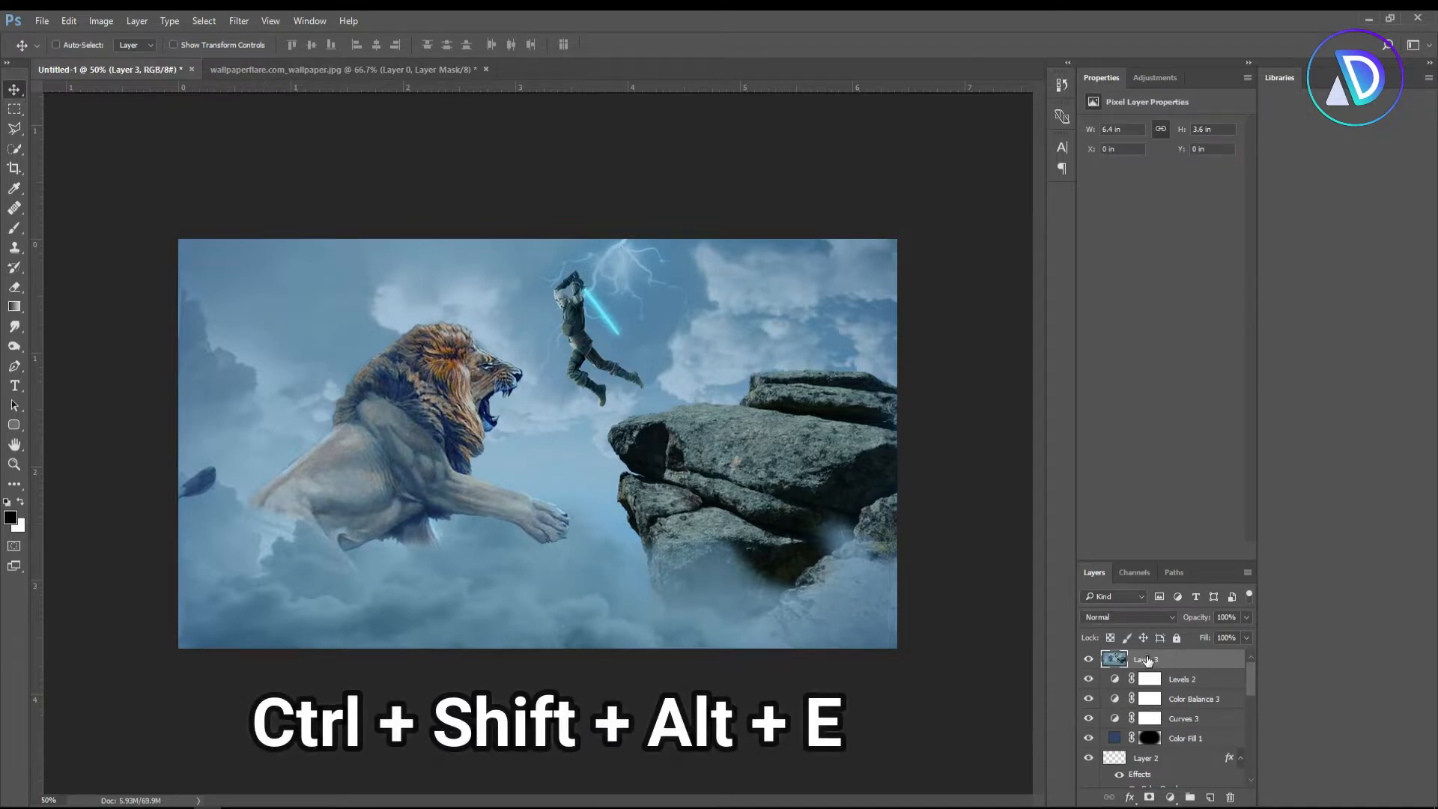
click(239, 21)
mouse_move(270, 203)
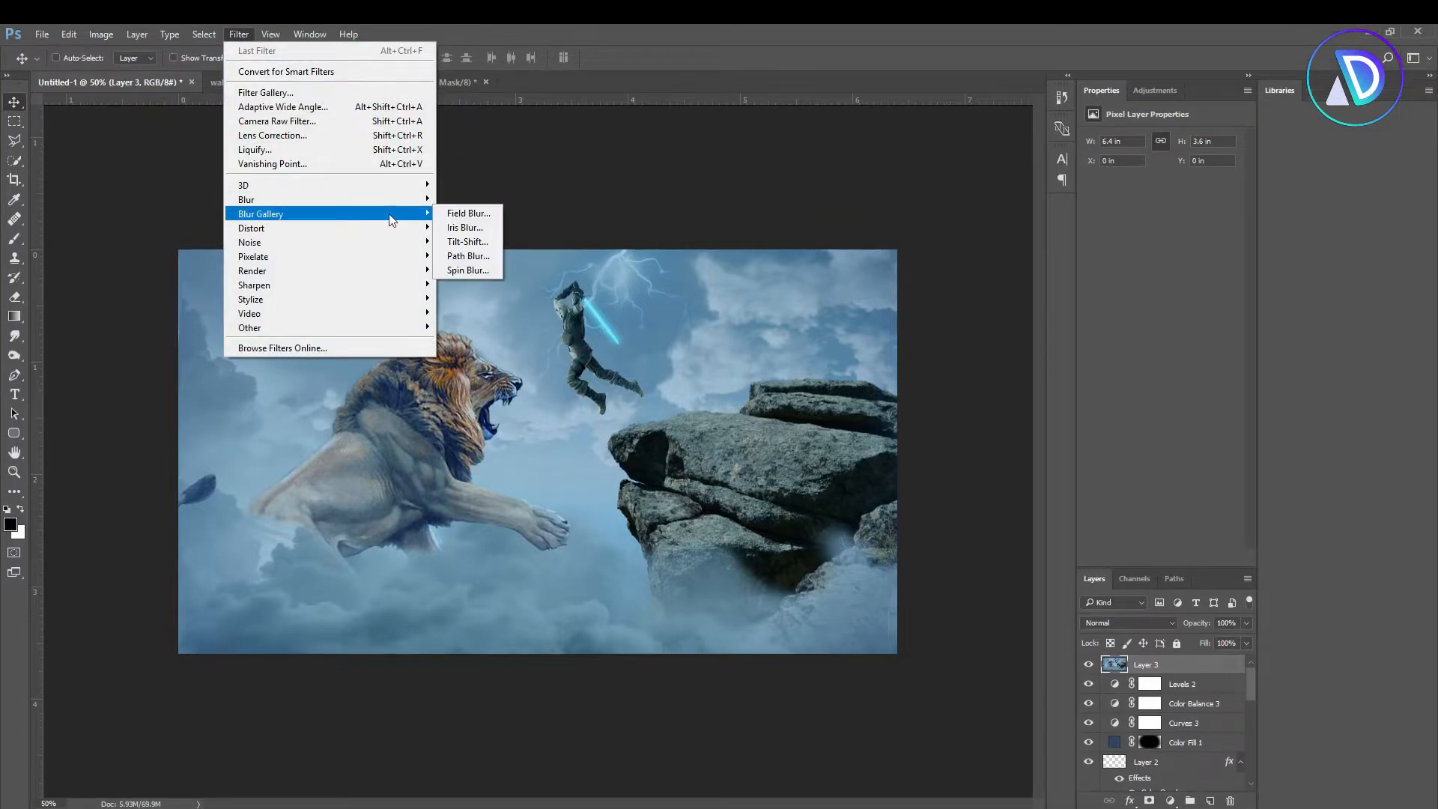
click(471, 217)
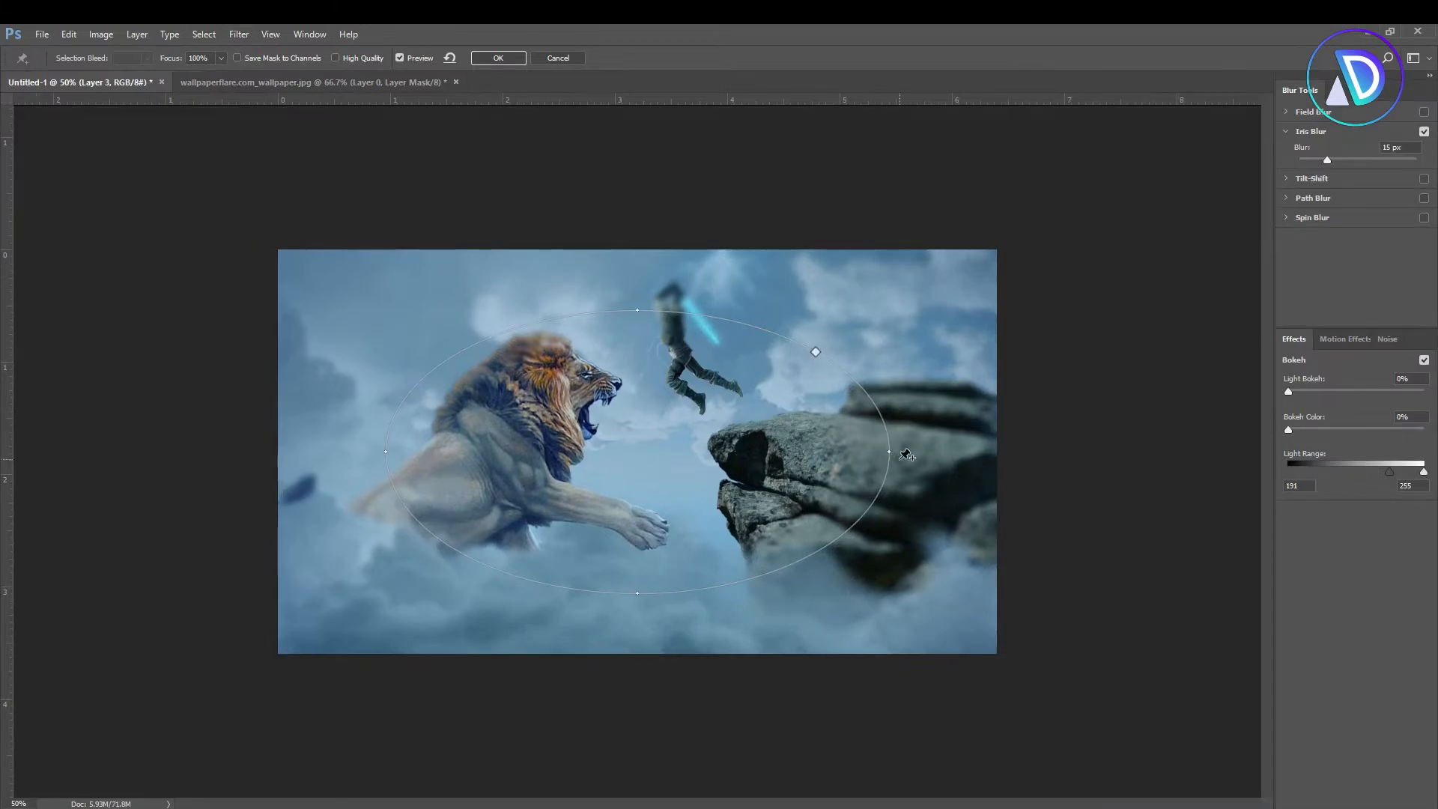
drag(890, 468, 1012, 456)
drag(815, 393, 811, 378)
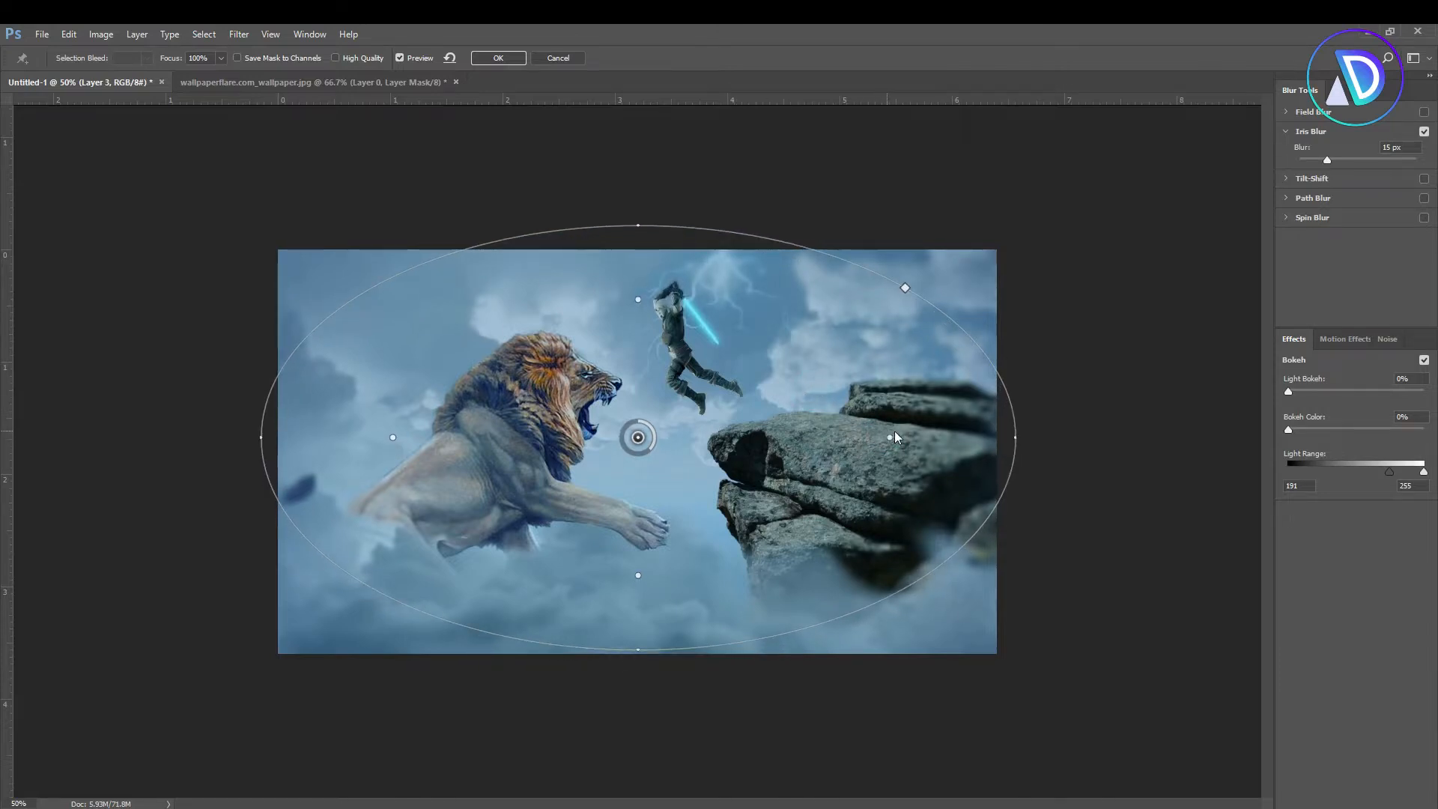
drag(903, 436, 843, 436)
Set the Iris Blur to 4 px, shrink the ellipse slightly towards the canvas edges and apply the filter
drag(1326, 161, 1314, 163)
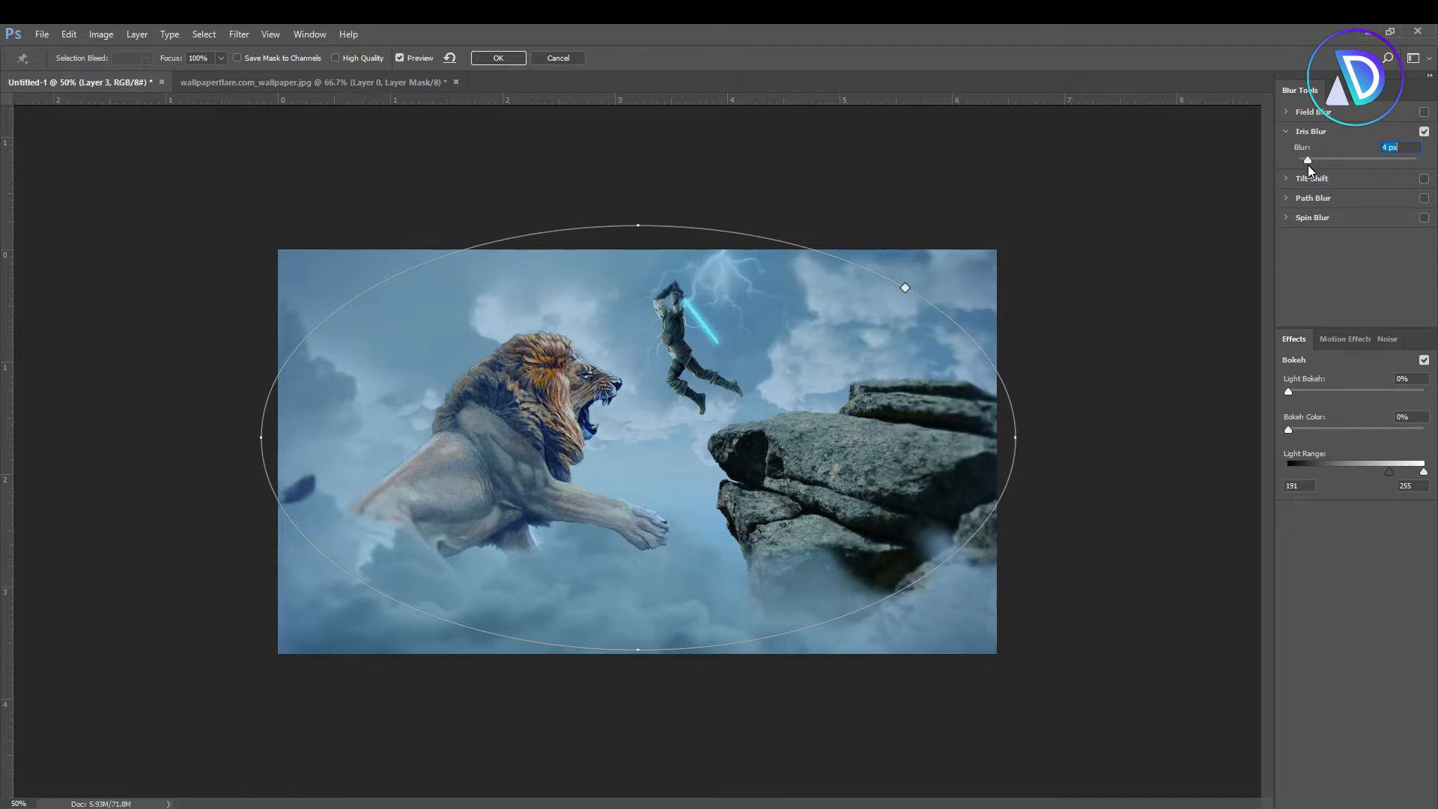
click(1017, 445)
mouse_move(1019, 446)
mouse_down()
mouse_move(1040, 448)
mouse_move(1003, 447)
mouse_up()
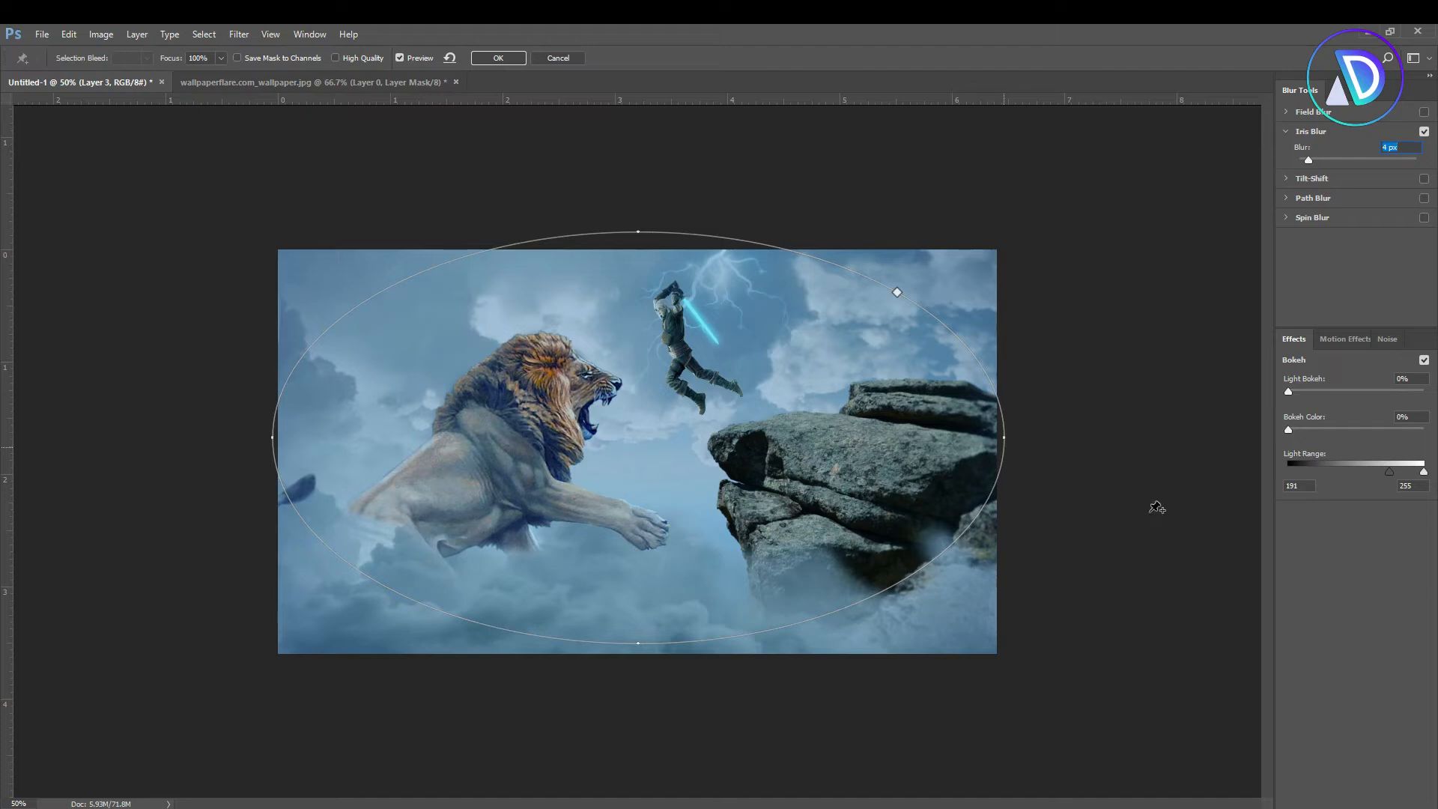
click(498, 57)
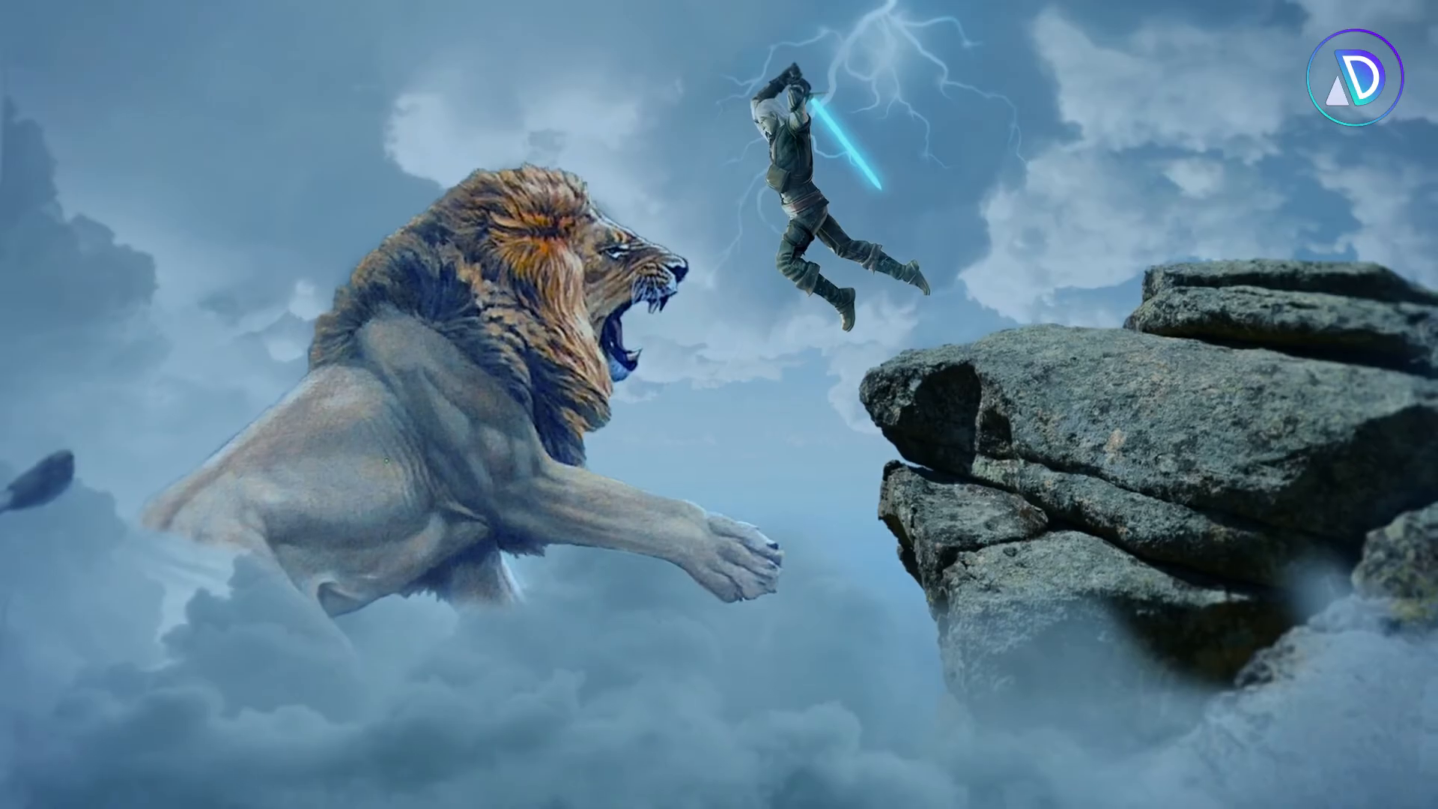